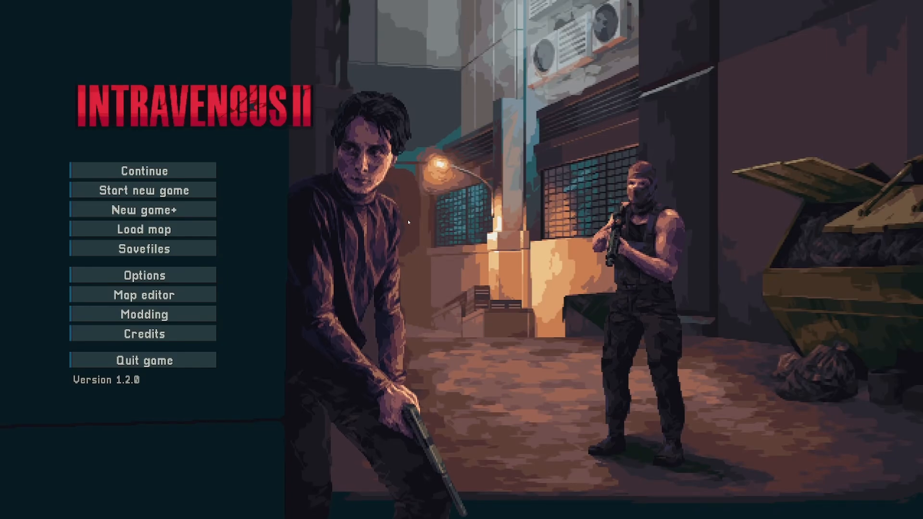
# Open the map editor and create a new map 150 by 150 tiles
pyautogui.click(188, 298)
pyautogui.click(448, 285)
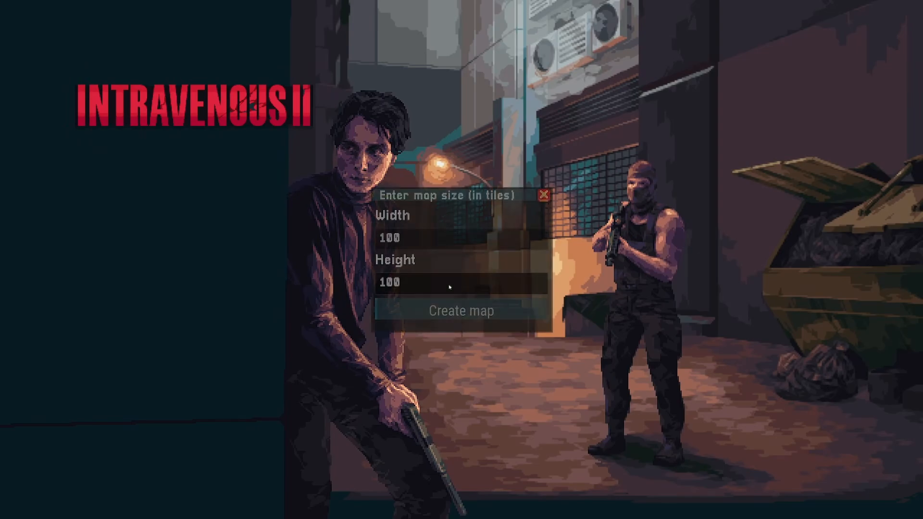
pyautogui.click(421, 237)
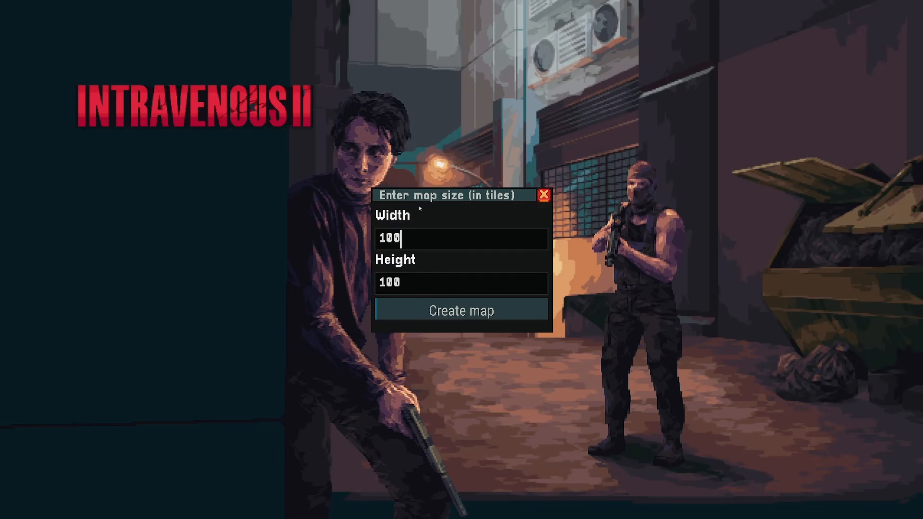
pyautogui.press('BackSpace')
pyautogui.press('BackSpace')
pyautogui.press('BackSpace')
pyautogui.write('150')
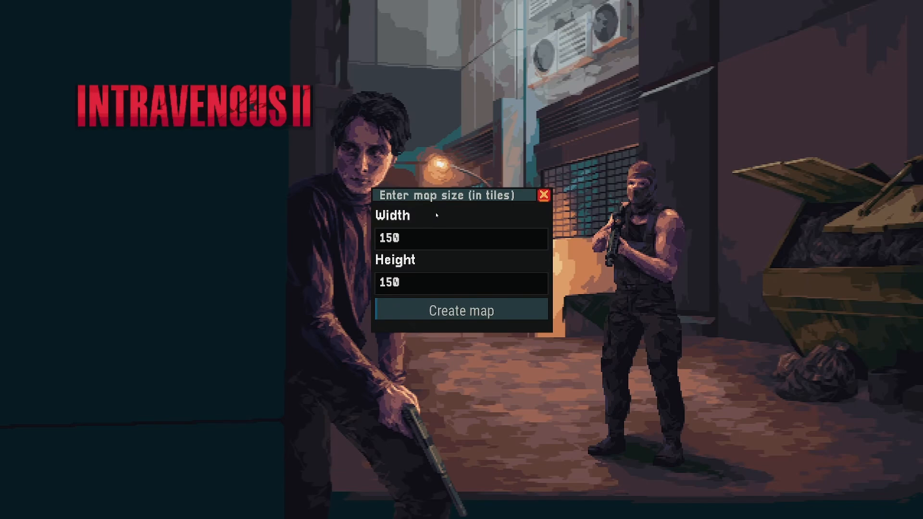
pyautogui.click(452, 312)
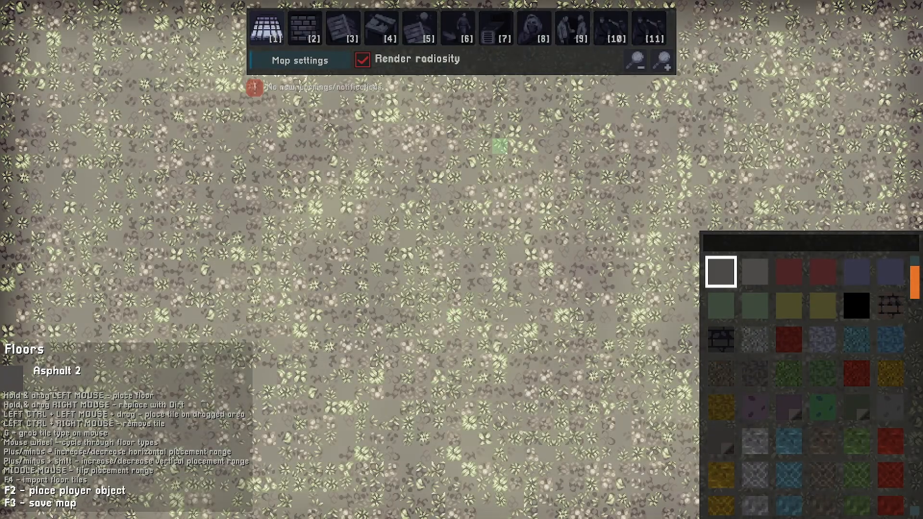
pyautogui.press('s')
pyautogui.press('d')
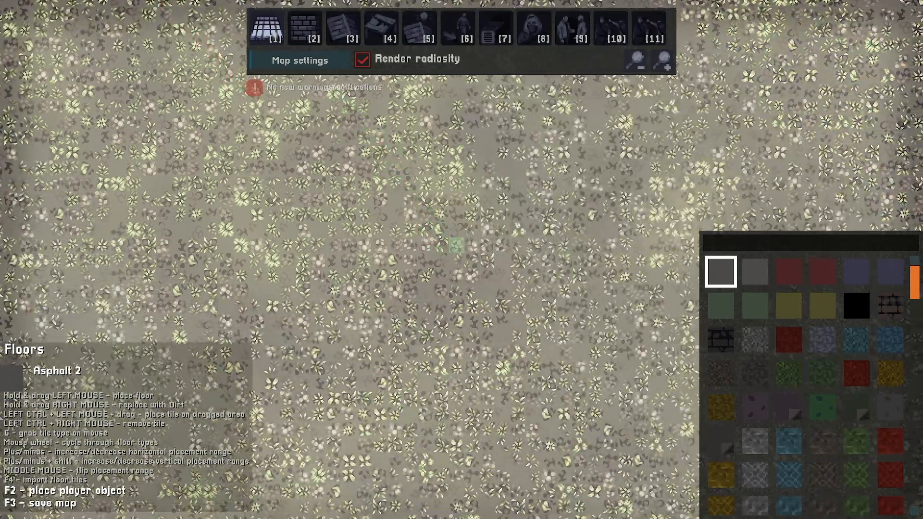
pyautogui.press('d')
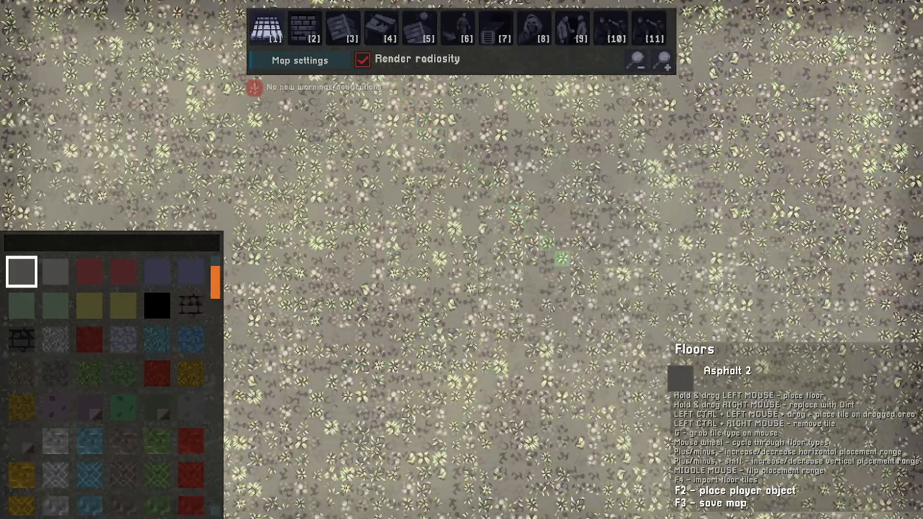
pyautogui.press('a')
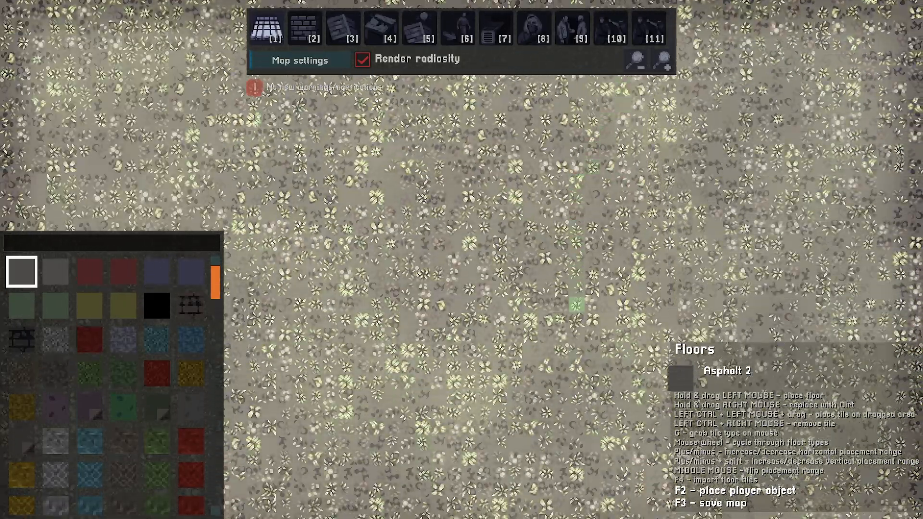
pyautogui.press('s')
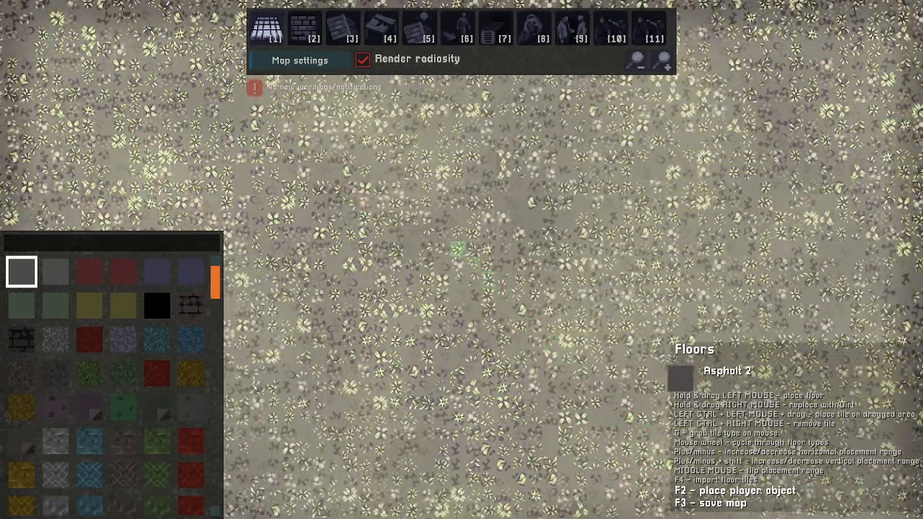
# Turn off Render radiosity in the editor
pyautogui.press('2')
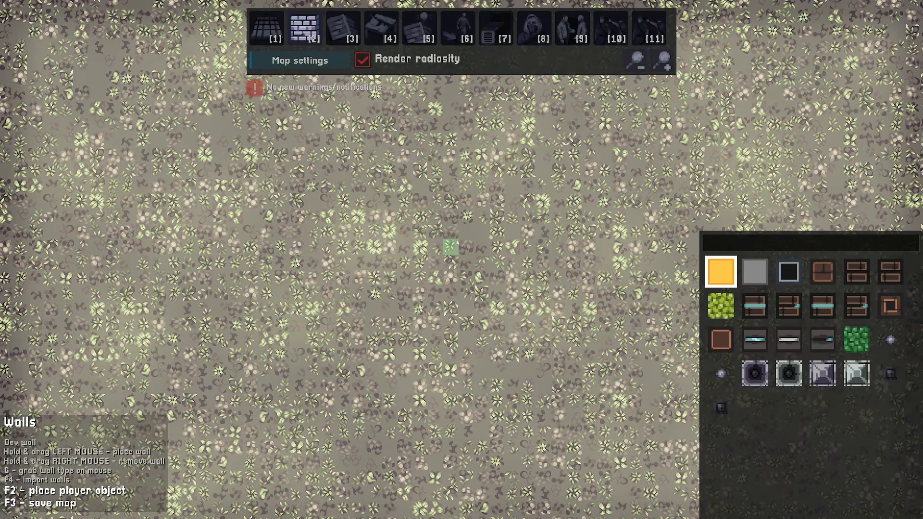
pyautogui.click(362, 60)
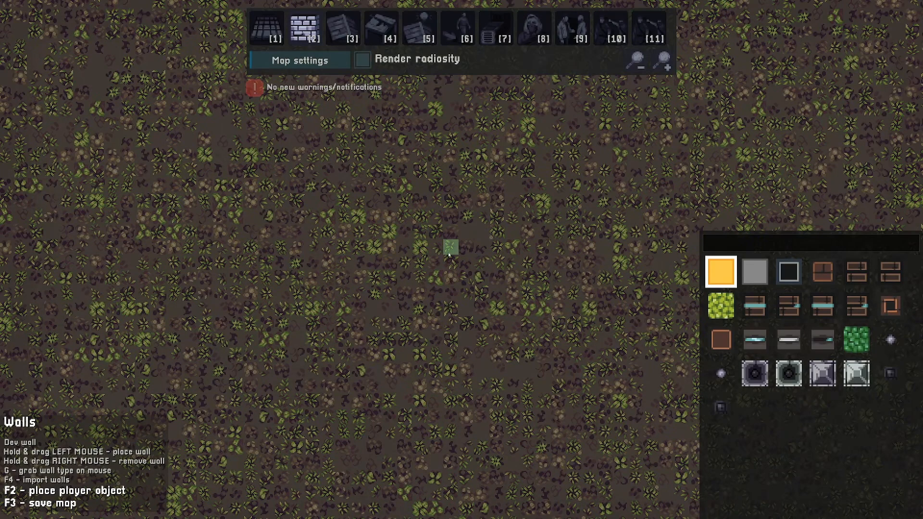
# Select the Tile 11 floor type and paint a rectangular patch of floor
pyautogui.press('1')
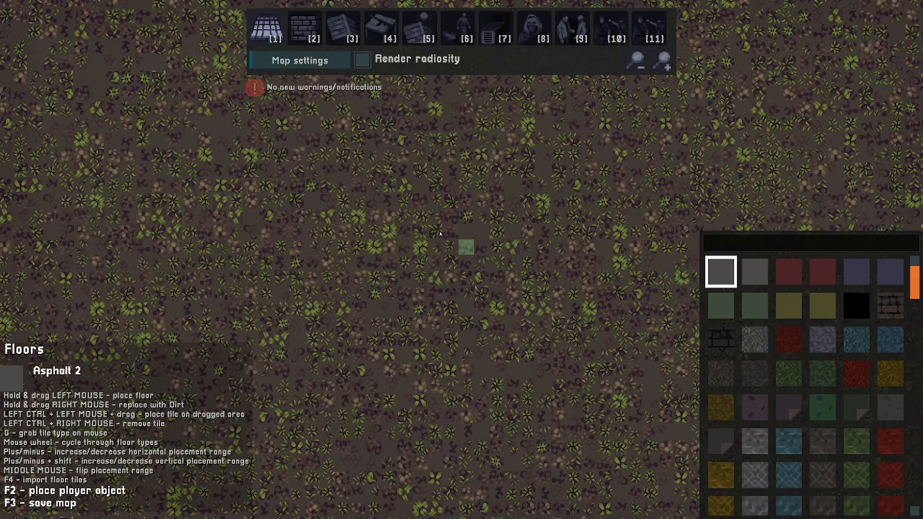
pyautogui.press('g')
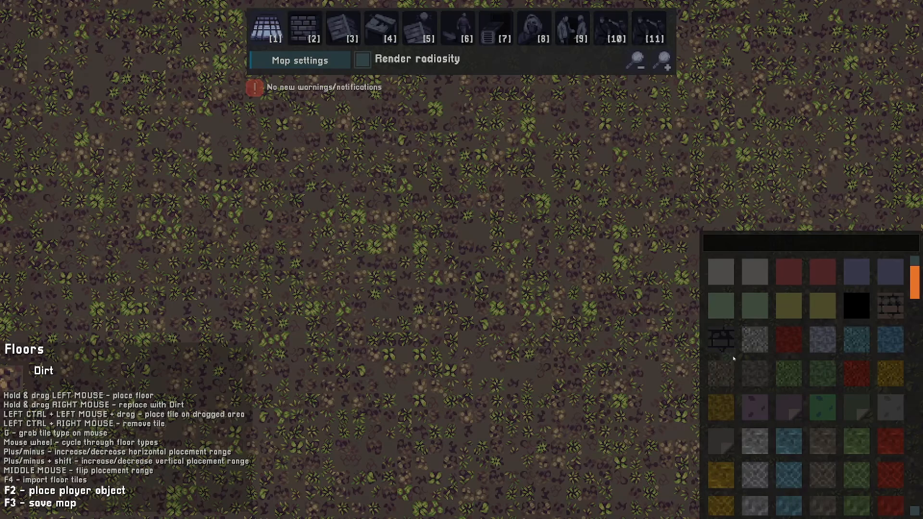
pyautogui.scroll(-10, 766, 352)
pyautogui.scroll(8, 767, 353)
pyautogui.scroll(-8, 766, 367)
pyautogui.scroll(-10, 769, 366)
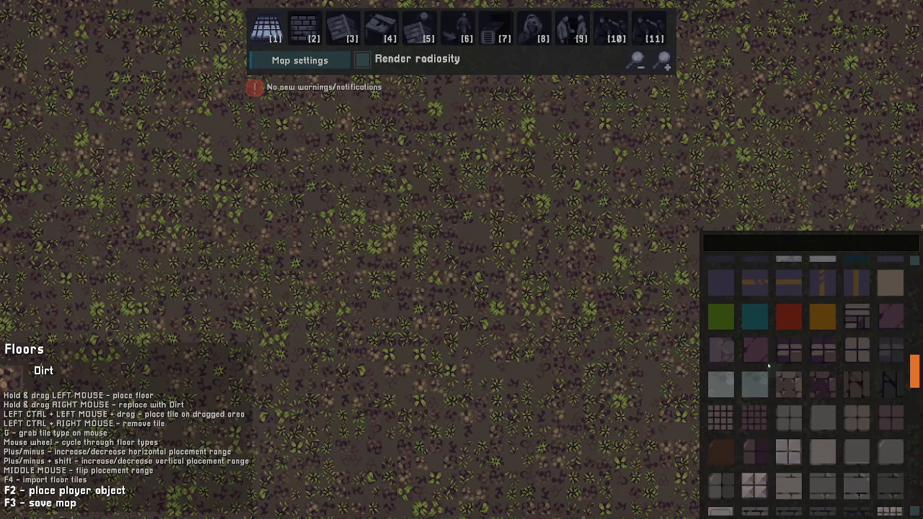
pyautogui.click(788, 392)
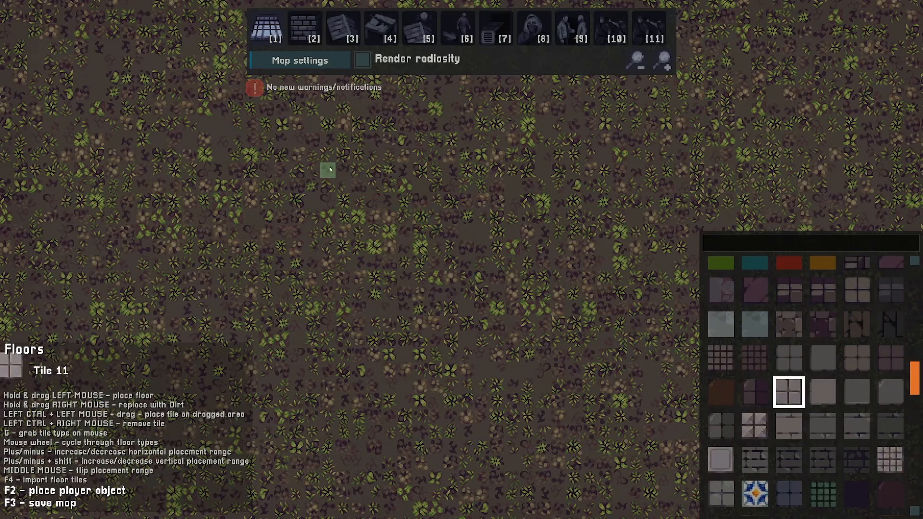
pyautogui.keyDown('ctrl'); pyautogui.moveTo(327, 169); pyautogui.dragTo(521, 319); pyautogui.keyUp('ctrl')
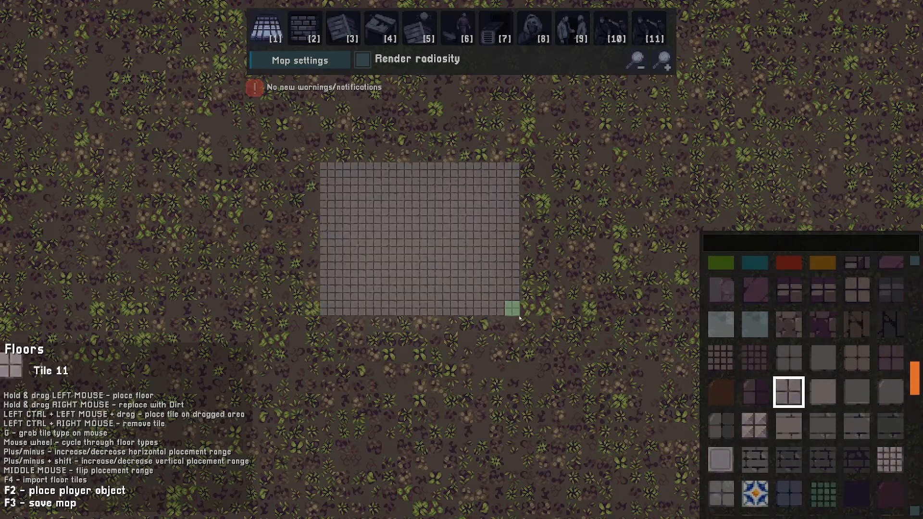
# Pick the Dirt floor type and paint over the tiled rectangle to erase it
pyautogui.press('s')
pyautogui.press('a')
pyautogui.press('w')
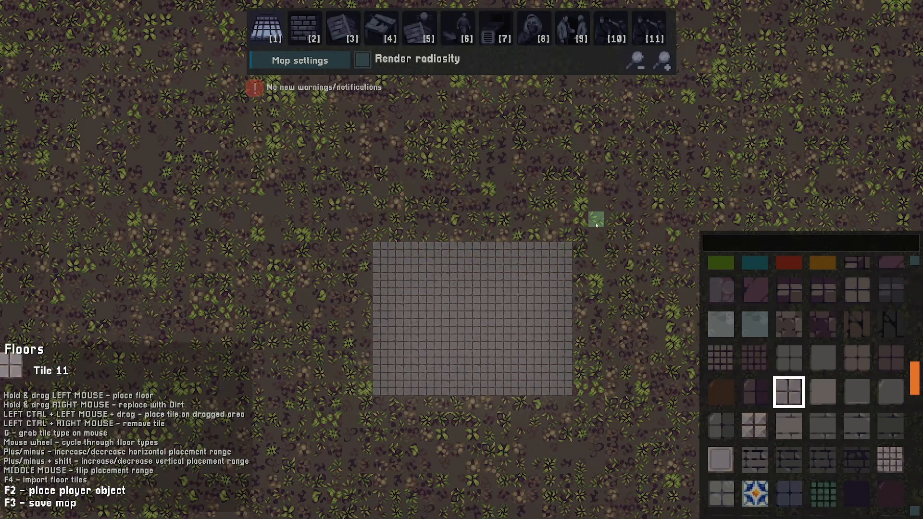
pyautogui.press('g')
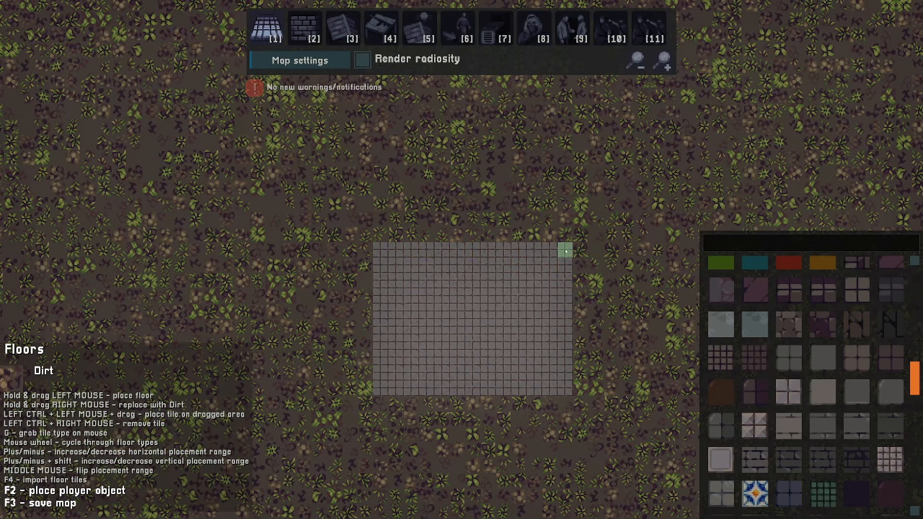
pyautogui.moveTo(565, 251)
pyautogui.keyDown('ctrl'); pyautogui.mouseDown()
pyautogui.moveTo(392, 365)
pyautogui.moveTo(377, 386)
pyautogui.mouseUp(); pyautogui.keyUp('ctrl')
pyautogui.press('s')
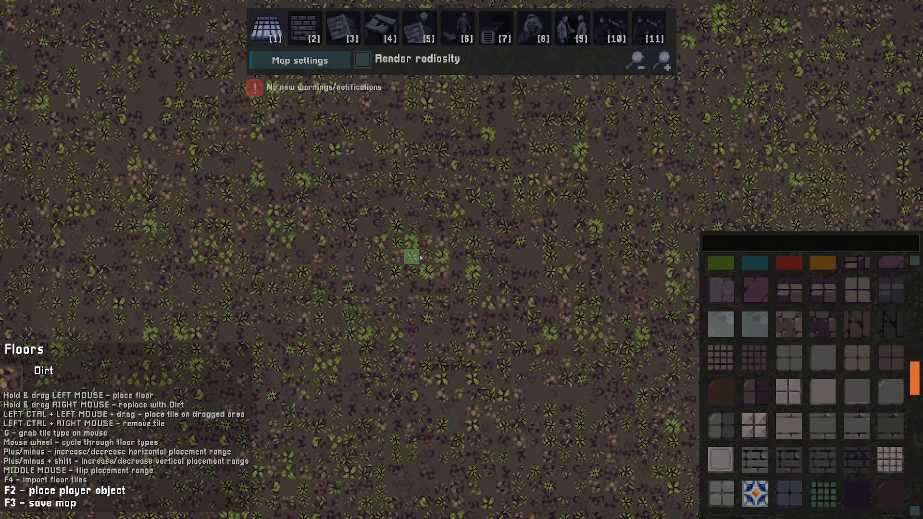
# Reselect Tile 11 and paint a horizontal strip of floor
pyautogui.click(801, 400)
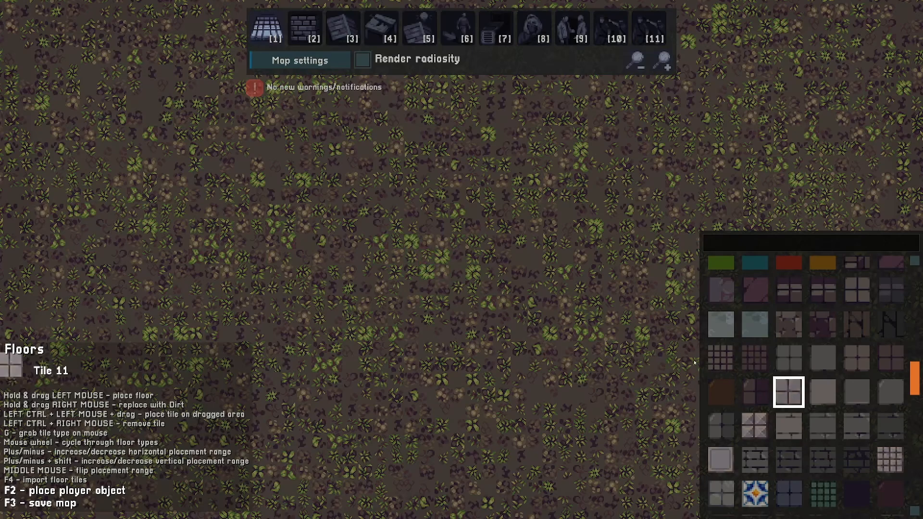
pyautogui.moveTo(332, 241)
pyautogui.mouseDown()
pyautogui.moveTo(571, 245)
pyautogui.moveTo(538, 260)
pyautogui.moveTo(339, 262)
pyautogui.moveTo(548, 271)
pyautogui.moveTo(563, 287)
pyautogui.moveTo(332, 287)
pyautogui.mouseUp()
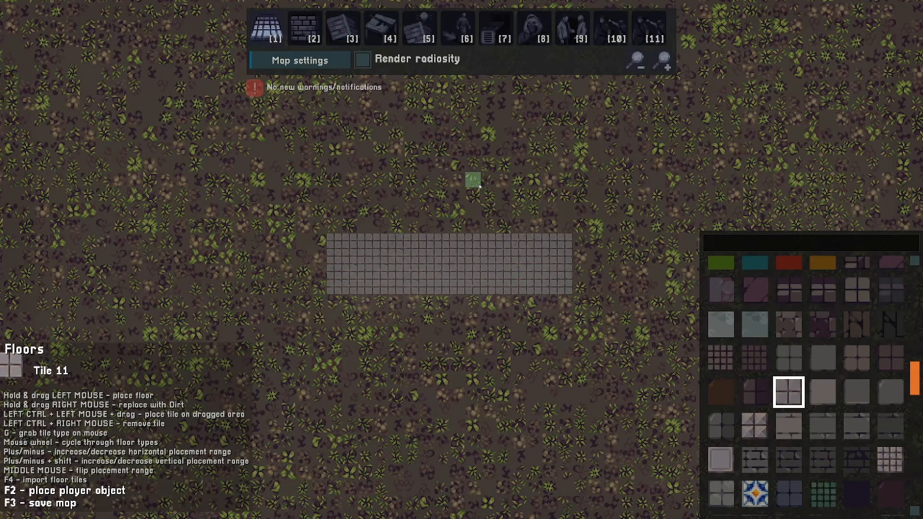
# Enlarge the floor brush's horizontal and vertical placement range
pyautogui.press('+')
pyautogui.press('+')
pyautogui.press('+')
pyautogui.press('+')
pyautogui.press('+')
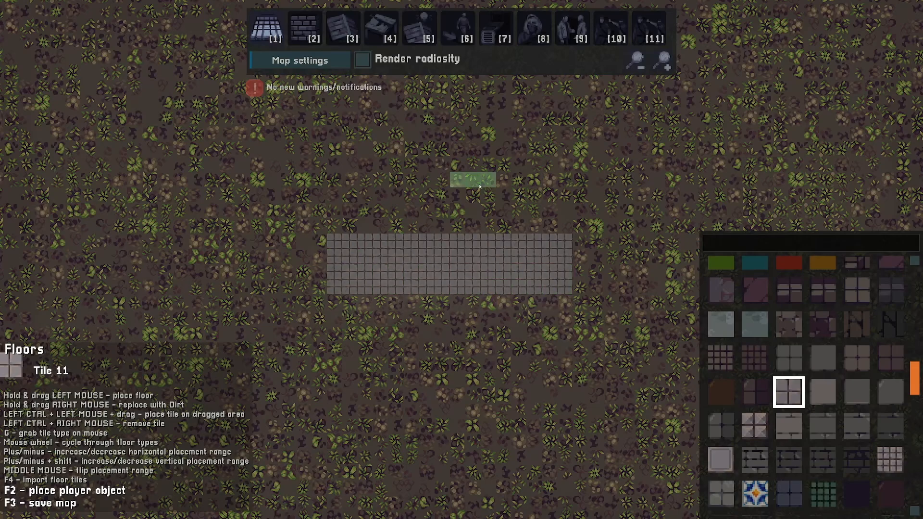
pyautogui.press('-')
pyautogui.press('-')
pyautogui.press('-')
pyautogui.press('-')
pyautogui.press('-')
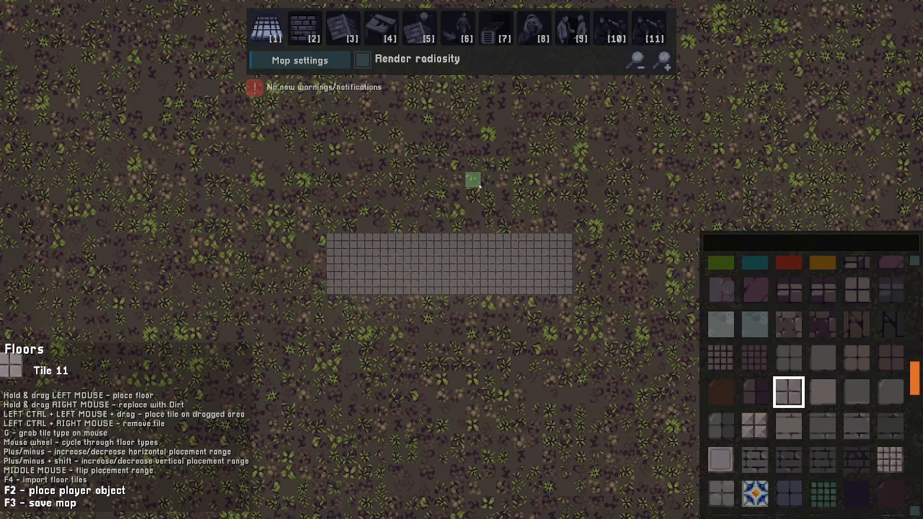
pyautogui.press('+')
pyautogui.press('+')
pyautogui.press('+')
pyautogui.press('+')
pyautogui.press('+')
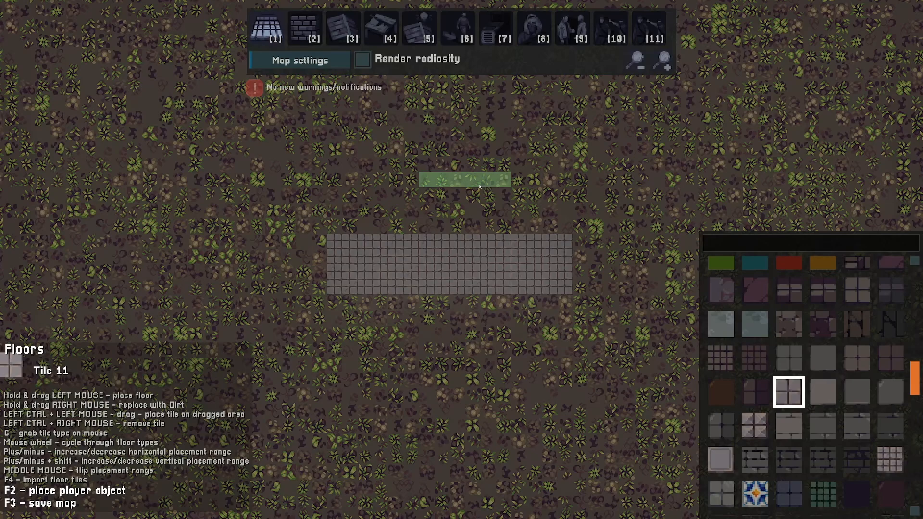
pyautogui.hotkey('shift', '+')
pyautogui.hotkey('shift', '+')
pyautogui.hotkey('shift', '+')
pyautogui.hotkey('shift', '+')
pyautogui.hotkey('shift', '+')
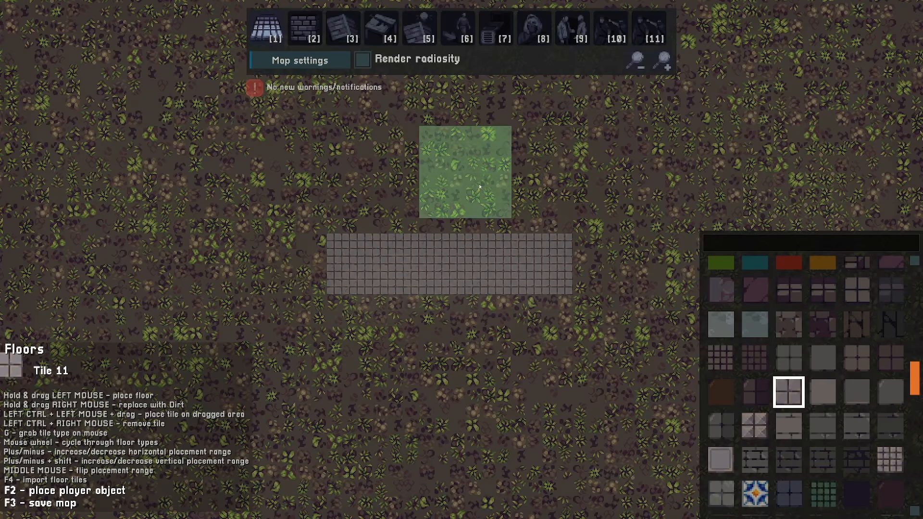
# Paint a large area of Tile 11 floor with the enlarged brush
pyautogui.press('w')
pyautogui.press('d')
pyautogui.moveTo(474, 185)
pyautogui.mouseDown()
pyautogui.moveTo(612, 248)
pyautogui.moveTo(326, 206)
pyautogui.moveTo(629, 148)
pyautogui.moveTo(546, 199)
pyautogui.moveTo(393, 354)
pyautogui.moveTo(641, 338)
pyautogui.moveTo(664, 286)
pyautogui.moveTo(337, 347)
pyautogui.moveTo(421, 313)
pyautogui.mouseUp()
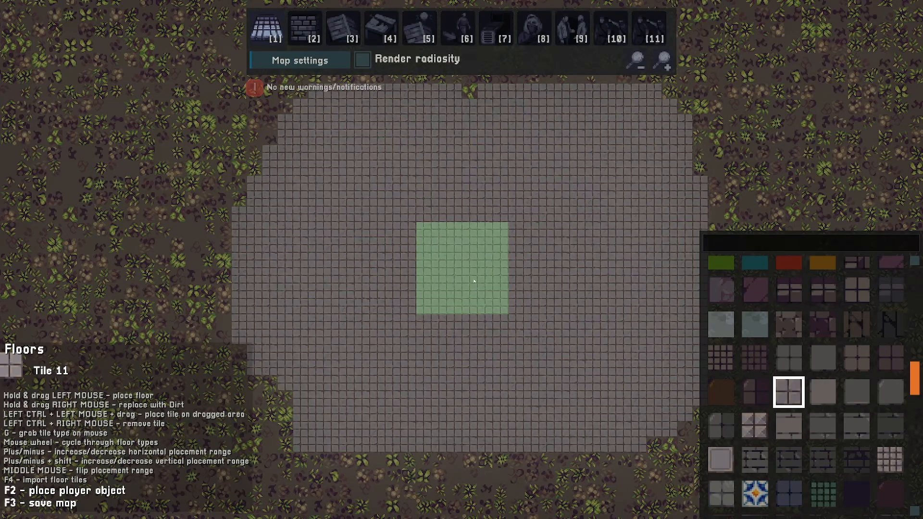
pyautogui.press('d')
pyautogui.press('w')
pyautogui.press('a')
pyautogui.press('s')
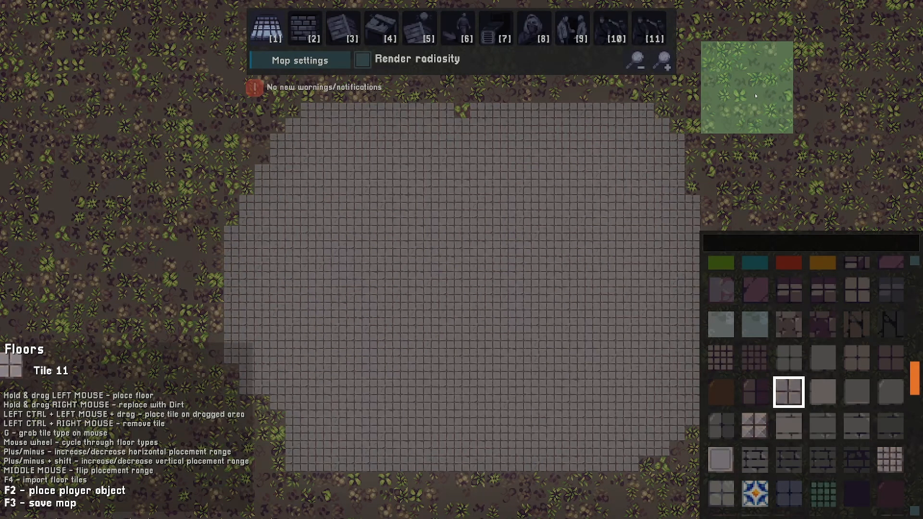
pyautogui.moveTo(739, 96)
pyautogui.mouseDown(button='right')
pyautogui.moveTo(274, 425)
pyautogui.moveTo(334, 274)
pyautogui.moveTo(534, 115)
pyautogui.moveTo(223, 258)
pyautogui.moveTo(680, 211)
pyautogui.mouseUp(button='right')
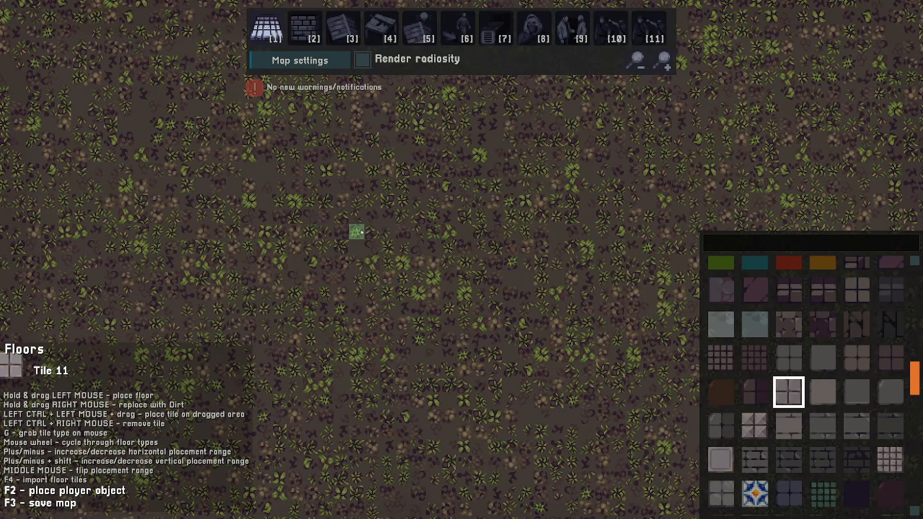
# Paint a rectangular Tile 11 floor for a room
pyautogui.keyDown('ctrl'); pyautogui.moveTo(356, 214); pyautogui.dragTo(525, 354); pyautogui.keyUp('ctrl')
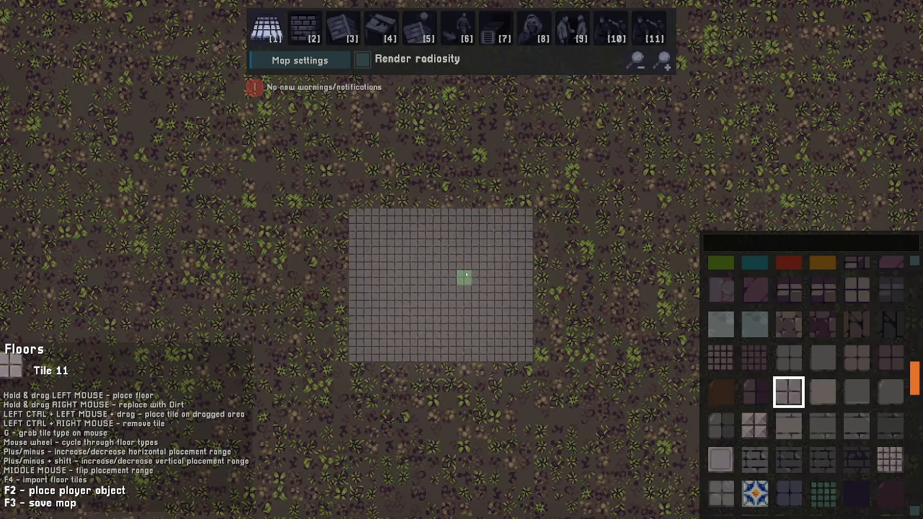
# Open the walls category, choose the Concrete wall, and wall in the room's perimeter
pyautogui.click(297, 29)
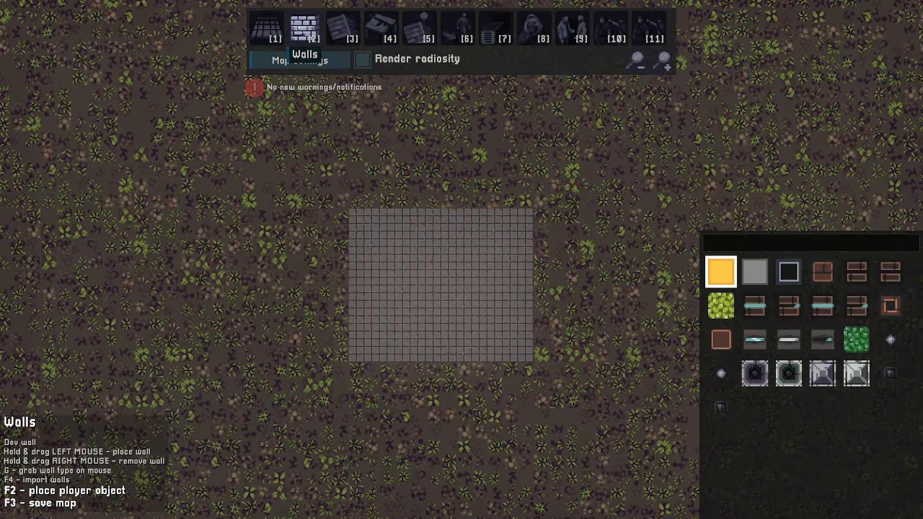
pyautogui.click(756, 282)
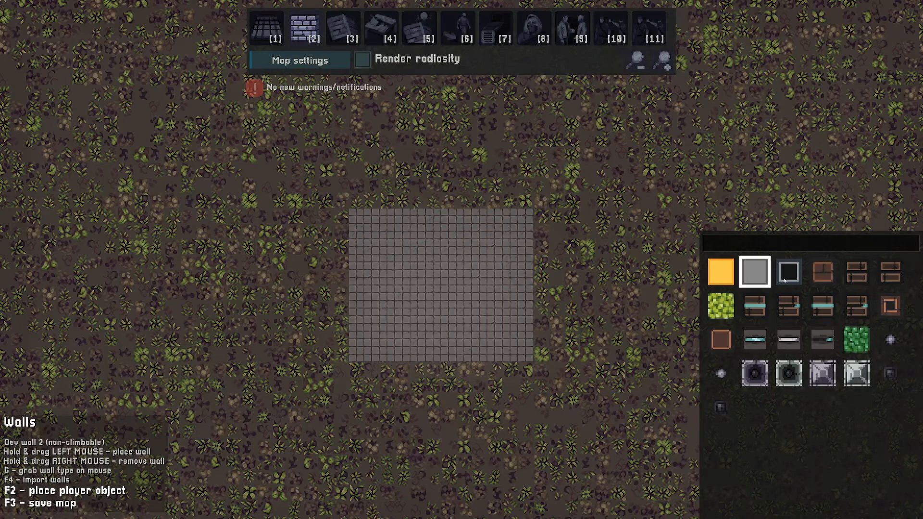
pyautogui.click(789, 277)
pyautogui.click(823, 277)
pyautogui.click(856, 277)
pyautogui.click(889, 277)
pyautogui.click(789, 273)
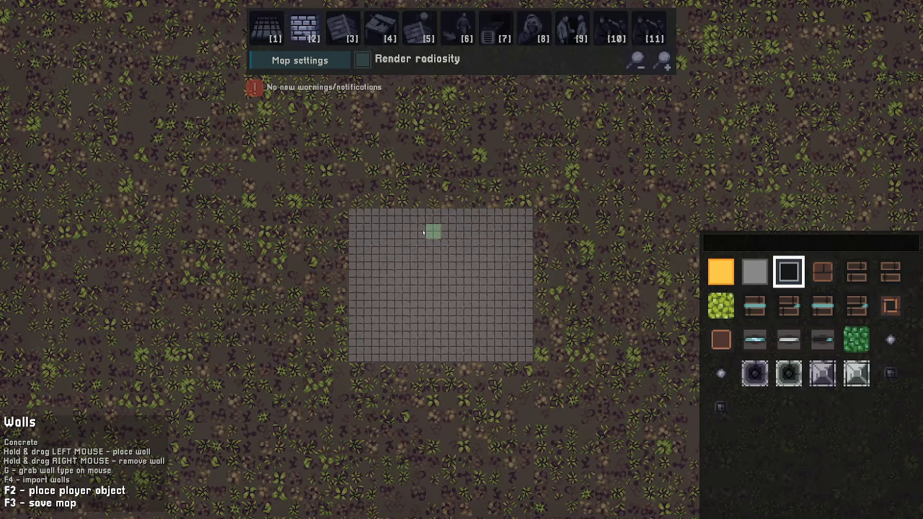
pyautogui.moveTo(354, 214)
pyautogui.mouseDown()
pyautogui.moveTo(525, 217)
pyautogui.moveTo(525, 294)
pyautogui.moveTo(356, 341)
pyautogui.moveTo(356, 226)
pyautogui.mouseUp()
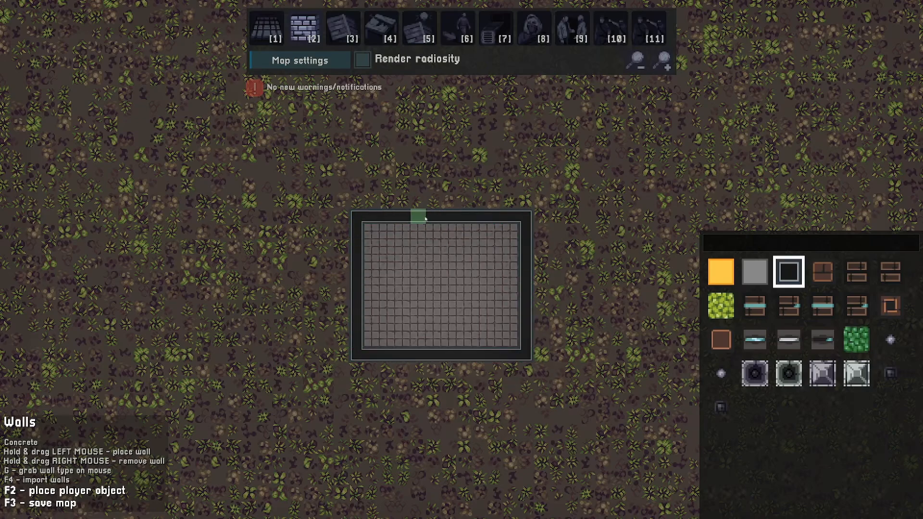
# Choose the Low wall (climbable) and replace a middle section of each of the room's four walls
pyautogui.click(852, 278)
pyautogui.moveTo(448, 215)
pyautogui.mouseDown()
pyautogui.moveTo(433, 215)
pyautogui.moveTo(464, 215)
pyautogui.mouseUp()
pyautogui.moveTo(414, 354); pyautogui.dragTo(469, 355)
pyautogui.moveTo(526, 315); pyautogui.dragTo(526, 262)
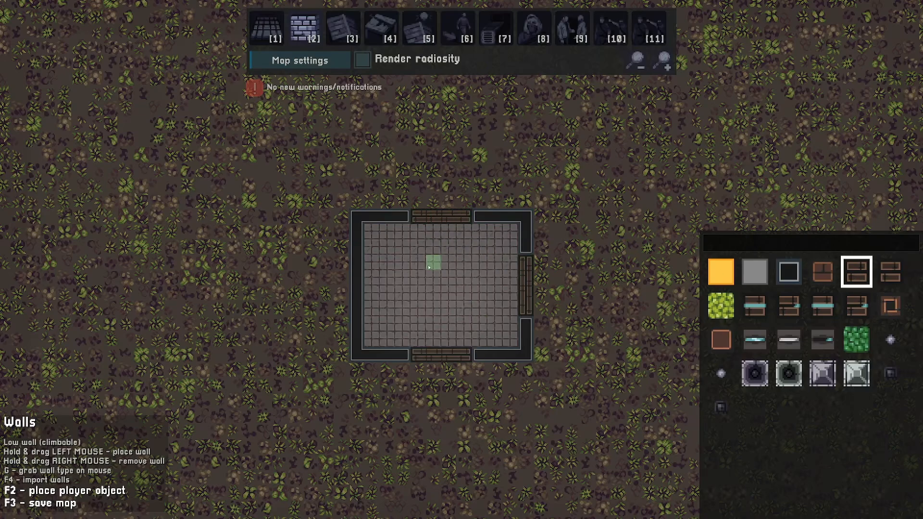
pyautogui.moveTo(356, 262); pyautogui.dragTo(361, 307)
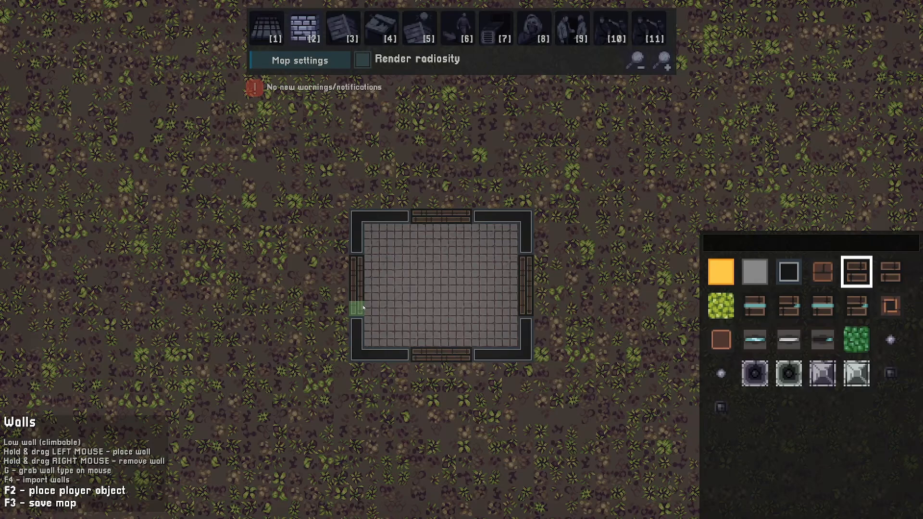
# Remove the low wall section in the middle of the room's bottom wall to open a doorway
pyautogui.press('s')
pyautogui.click(789, 272)
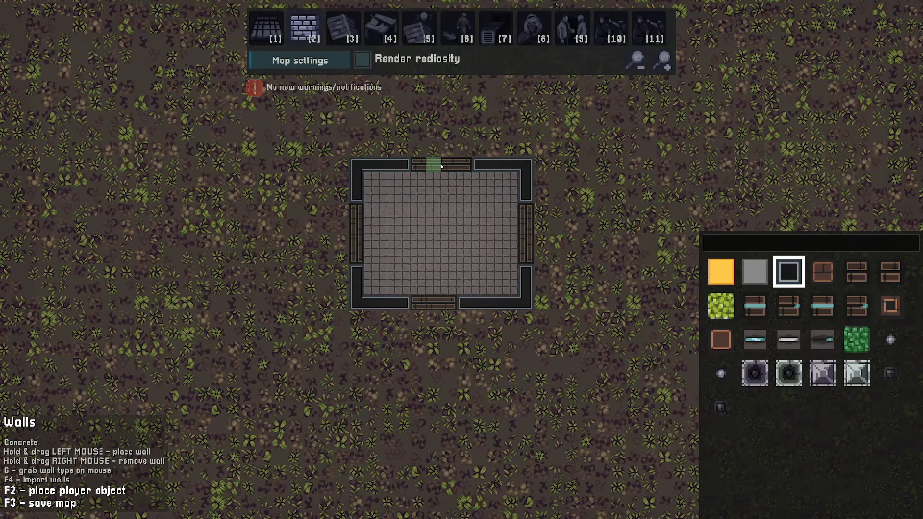
pyautogui.moveTo(456, 302); pyautogui.dragTo(416, 302, button='right')
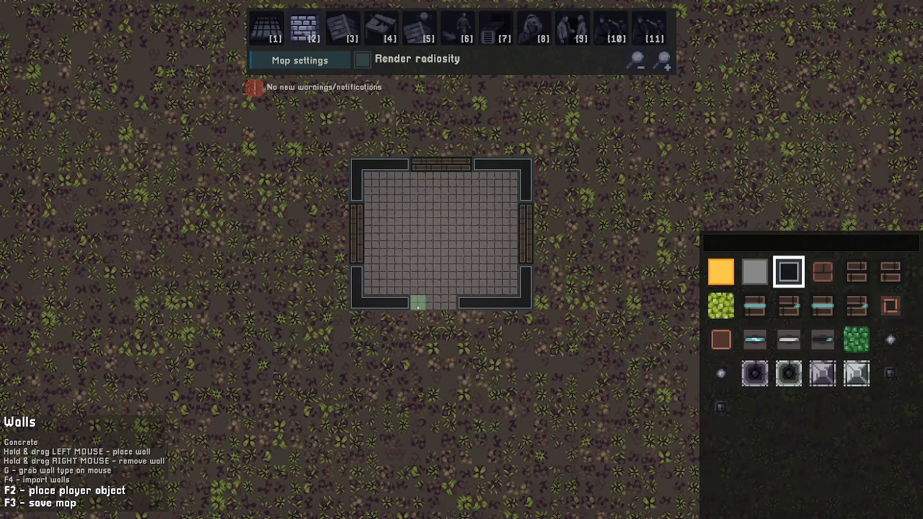
# Pick the door object from the Tilegrid placeable objects list and place it in the bottom wall's doorway
pyautogui.press('s')
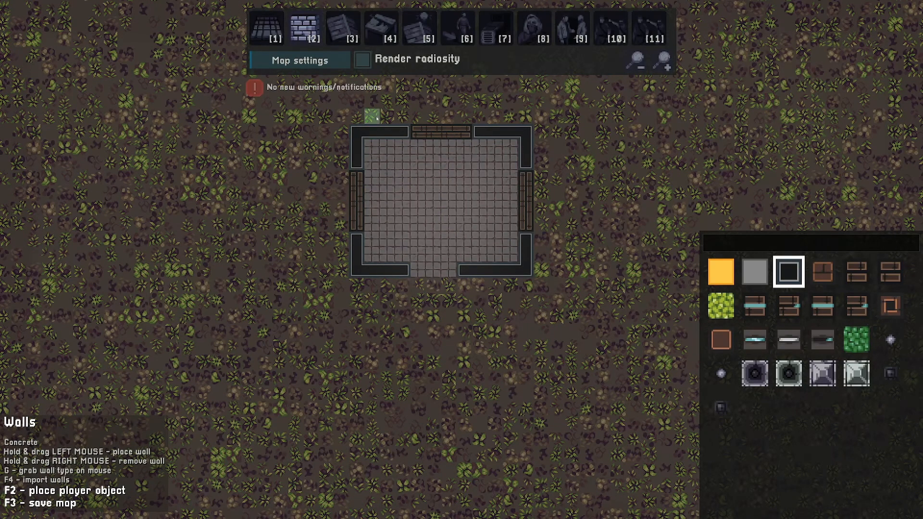
pyautogui.click(384, 25)
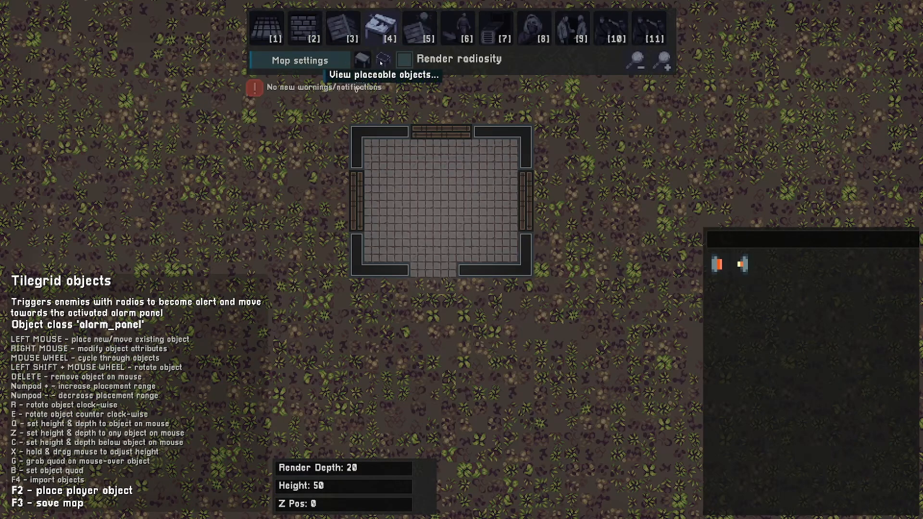
pyautogui.click(382, 60)
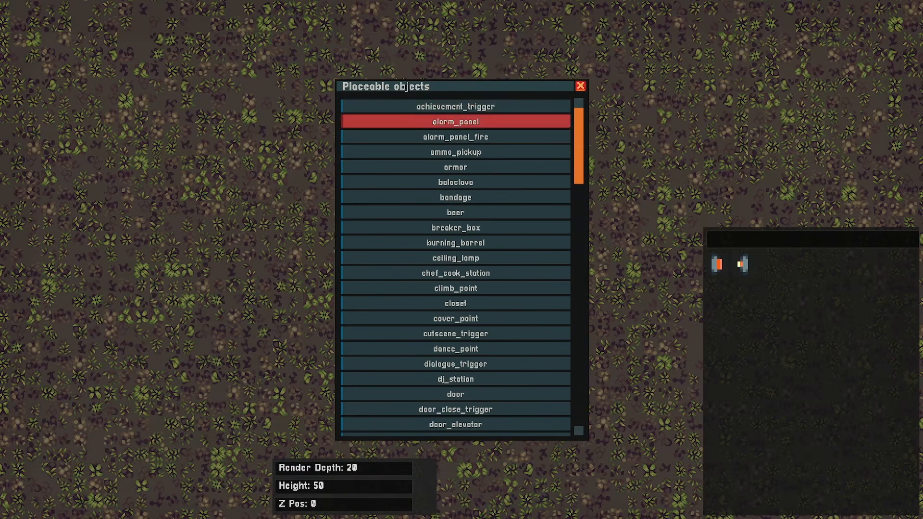
pyautogui.scroll(-3, 433, 234)
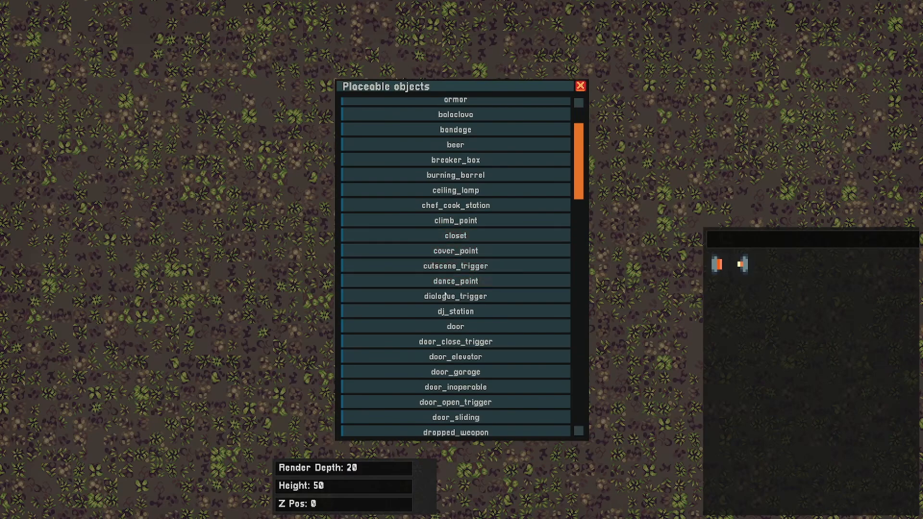
pyautogui.click(425, 328)
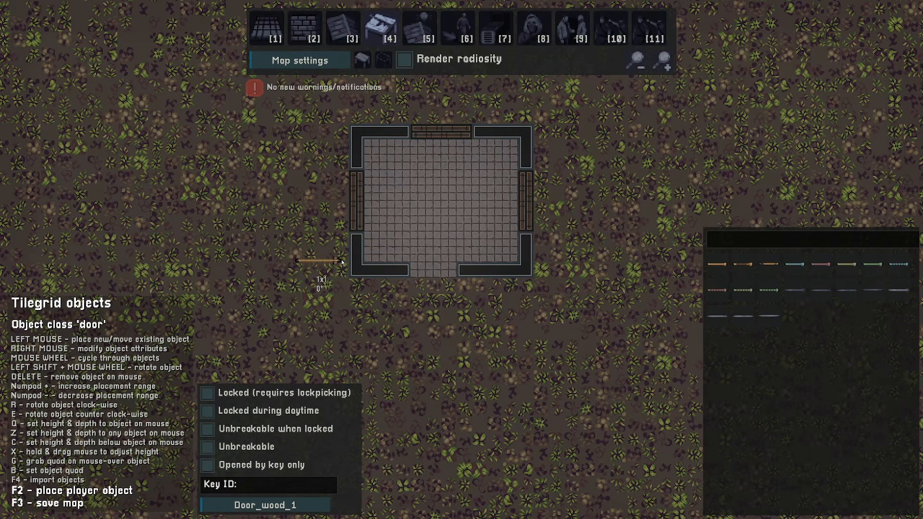
pyautogui.scroll(-4, 341, 262)
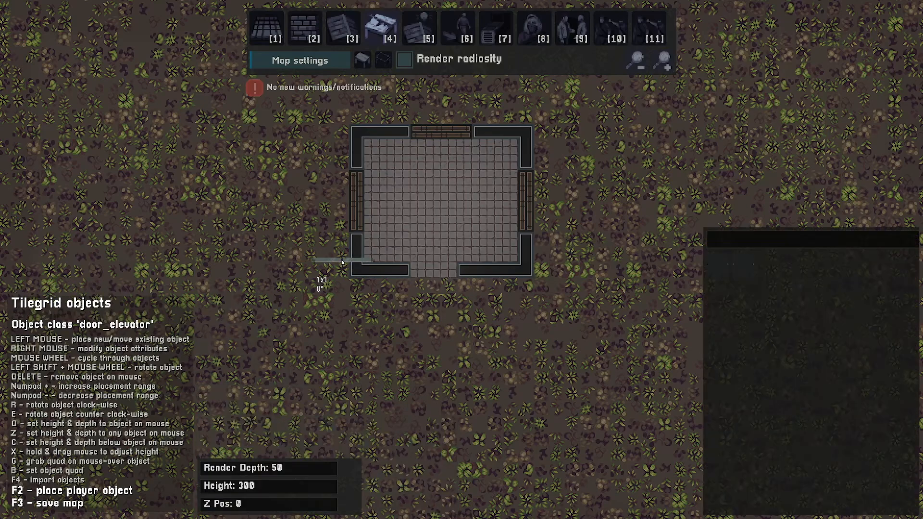
pyautogui.scroll(4, 342, 262)
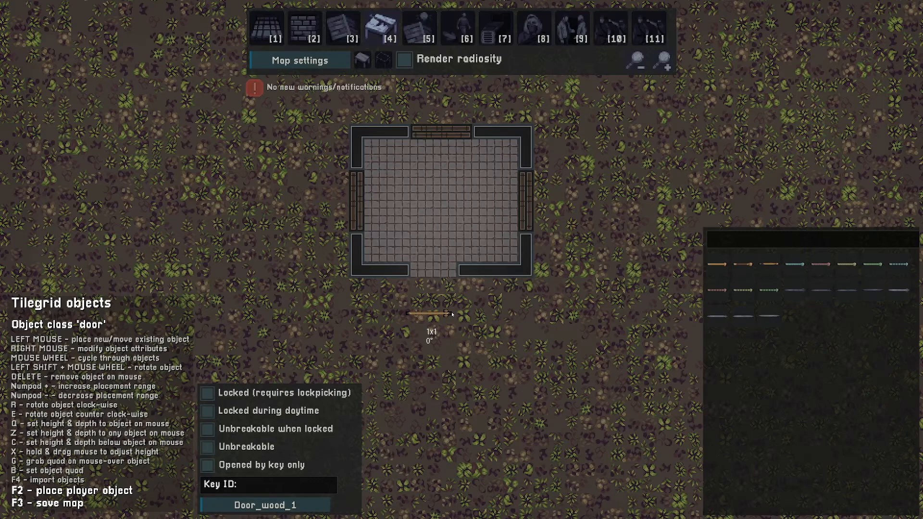
pyautogui.press('KP_Add')
pyautogui.press('KP_Add')
pyautogui.press('KP_Add')
pyautogui.press('KP_Add')
pyautogui.press('KP_Add')
pyautogui.press('KP_Subtract')
pyautogui.press('KP_Subtract')
pyautogui.click(455, 276)
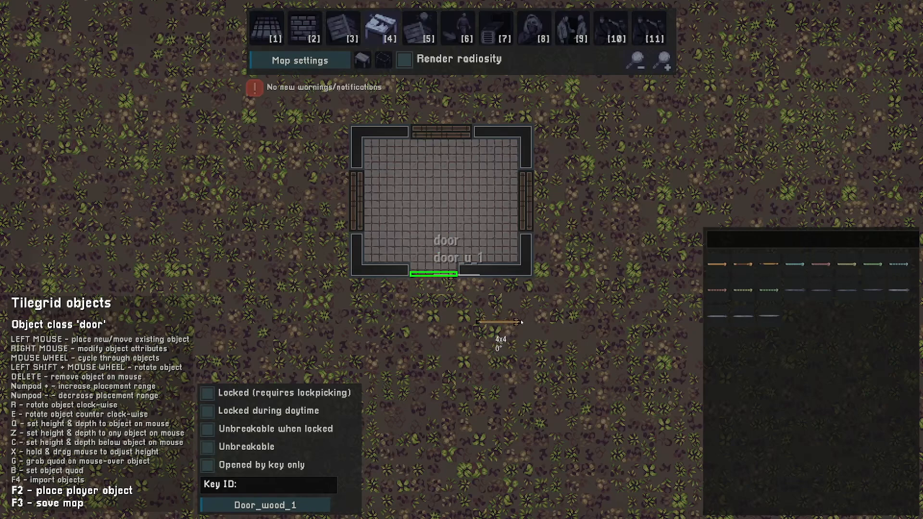
# Cycle through the object classes to player_spawn and place it on the ground below the room
pyautogui.press('s')
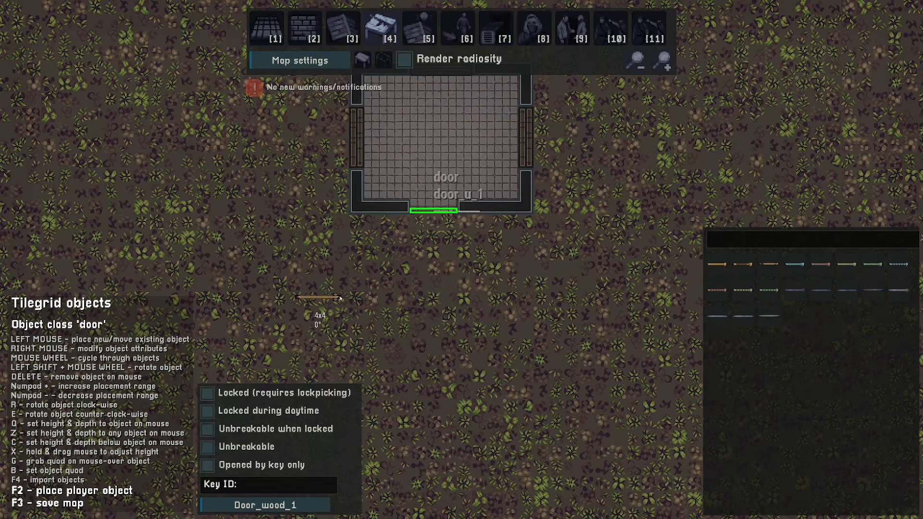
pyautogui.scroll(-1, 340, 299)
pyautogui.scroll(-4, 340, 298)
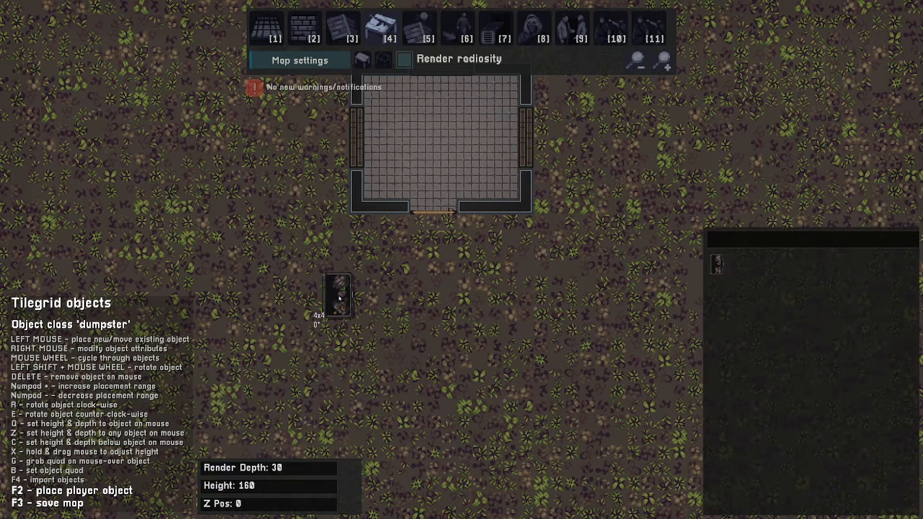
pyautogui.scroll(-1, 340, 299)
pyautogui.scroll(-5, 437, 299)
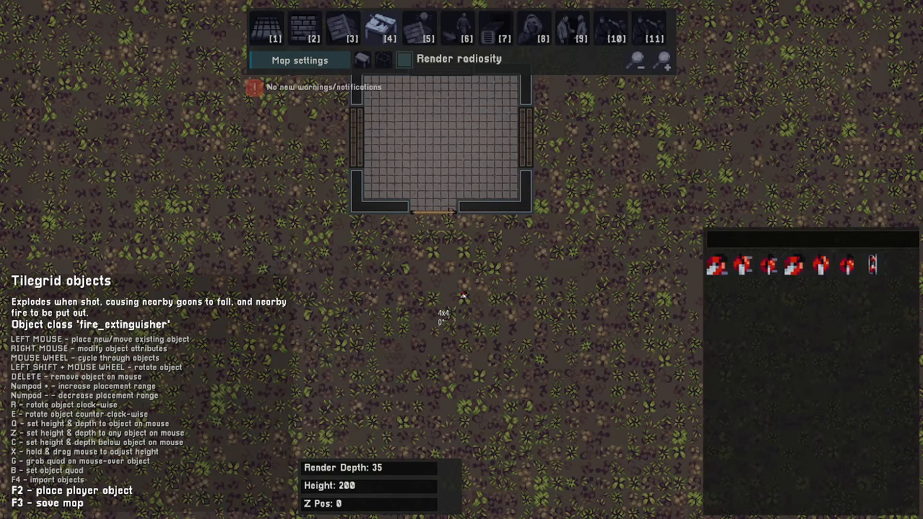
pyautogui.scroll(-6, 475, 298)
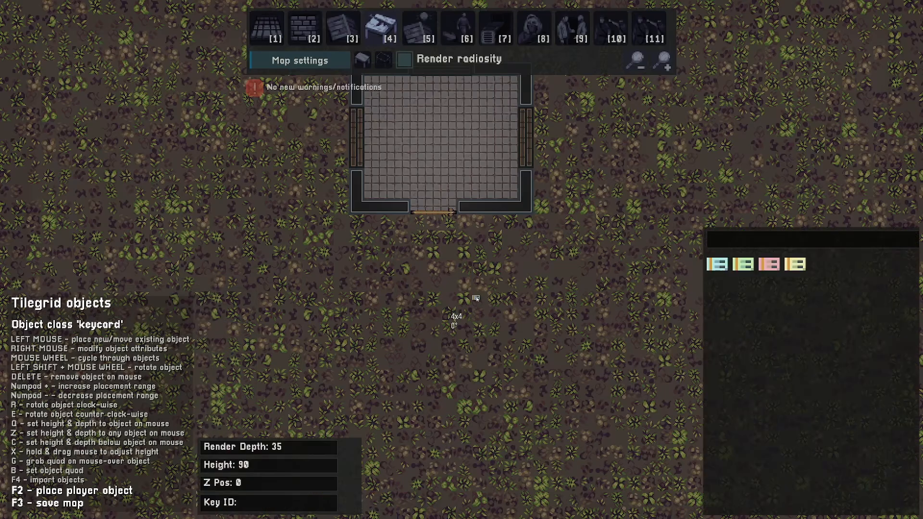
pyautogui.scroll(-5, 475, 297)
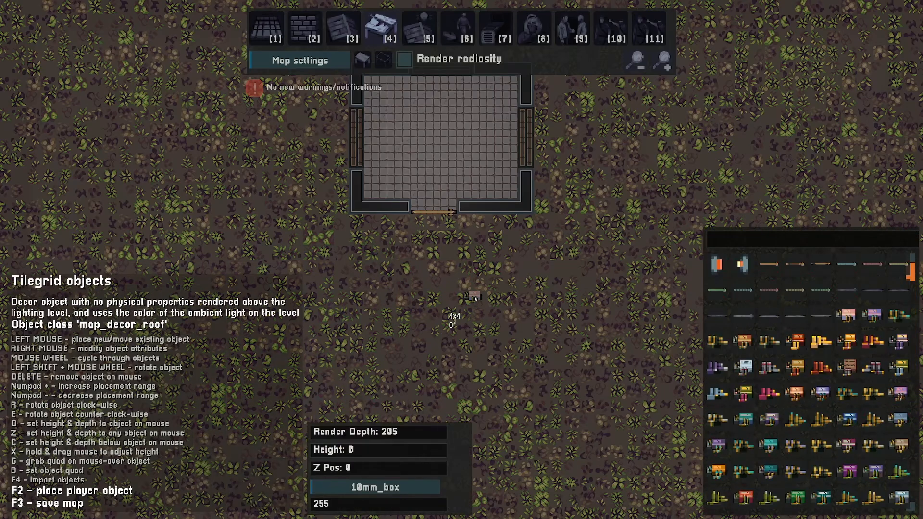
pyautogui.scroll(-6, 475, 298)
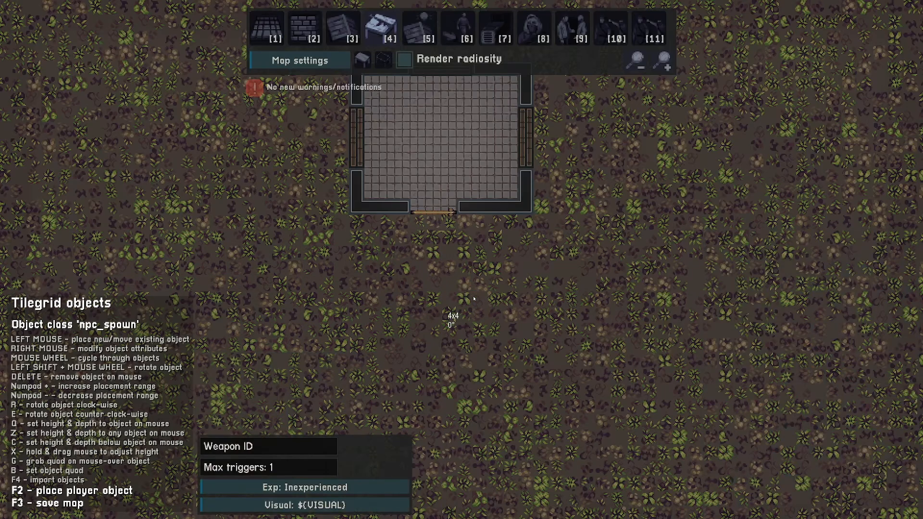
pyautogui.scroll(-2, 474, 298)
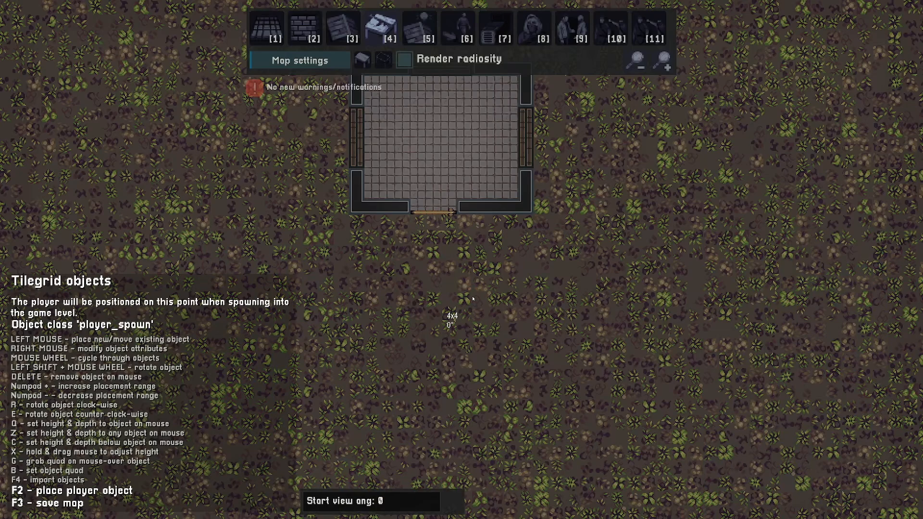
pyautogui.click(434, 310)
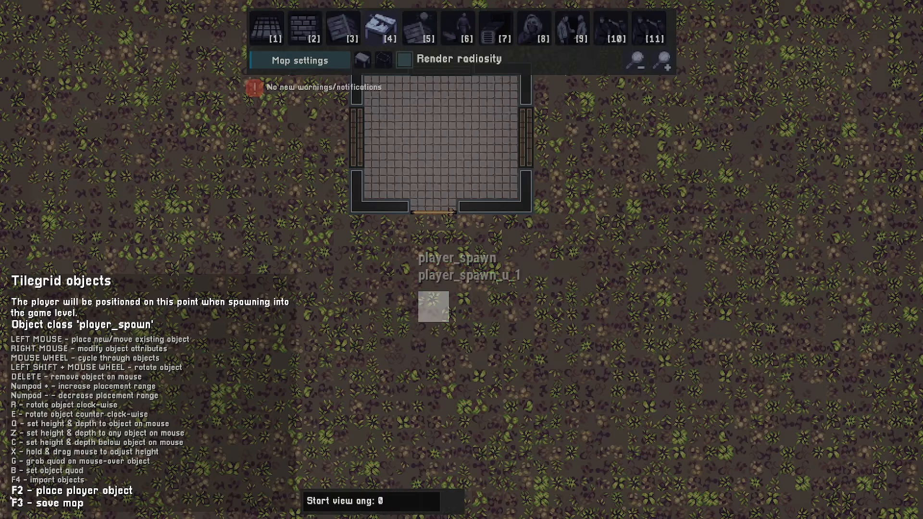
# Test-play the map by walking the player around the room, then return to the editor
pyautogui.press('F2')
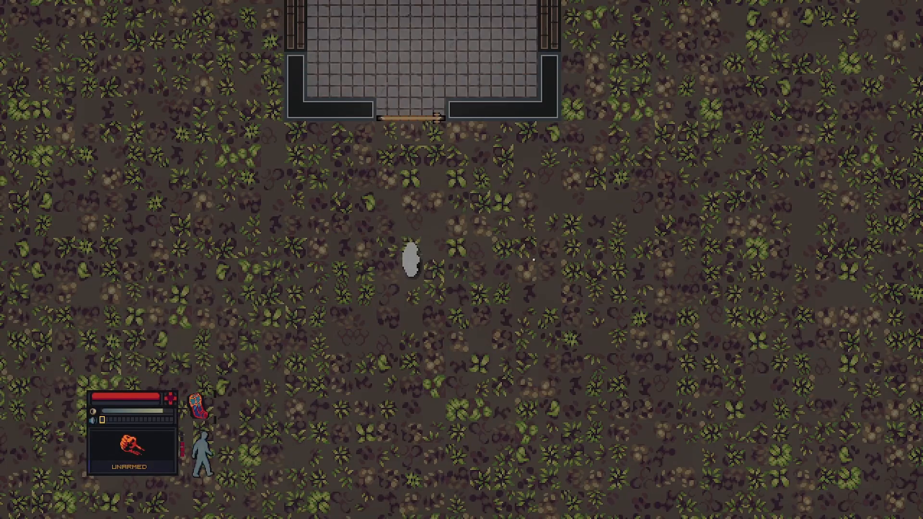
pyautogui.press('w')
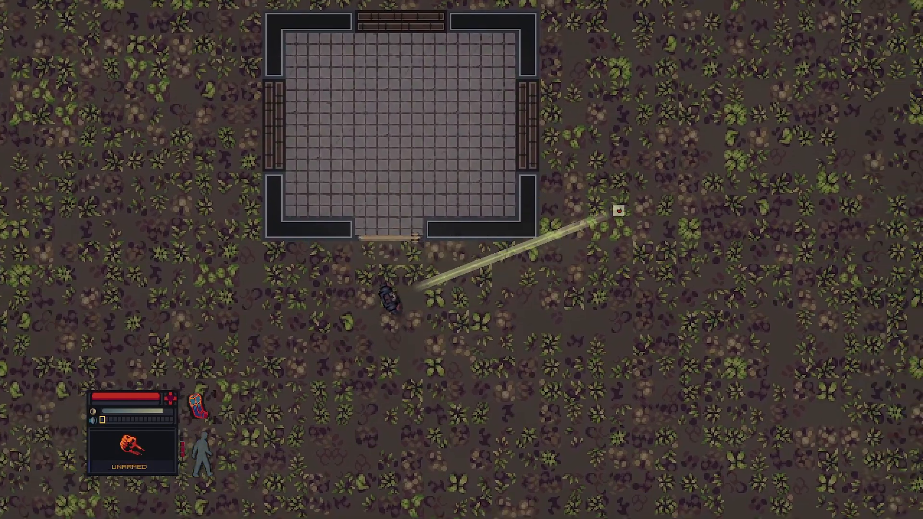
pyautogui.press('a')
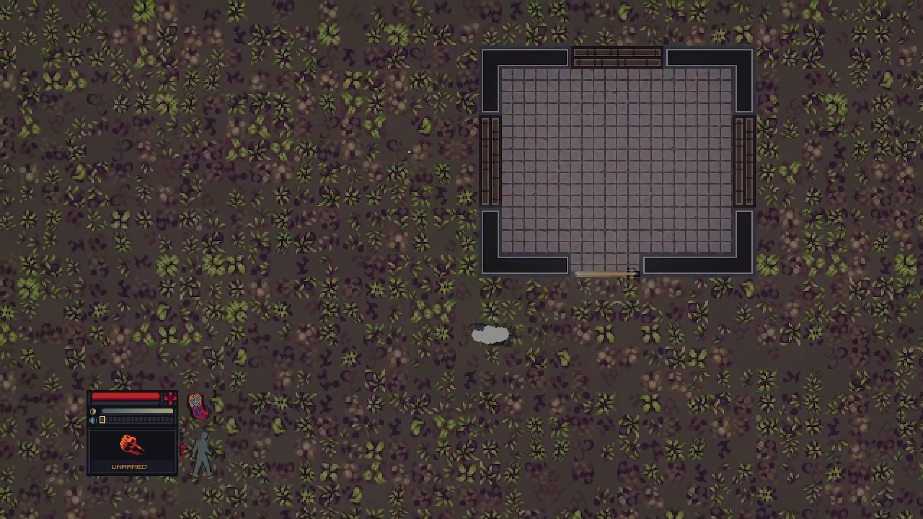
pyautogui.press('w')
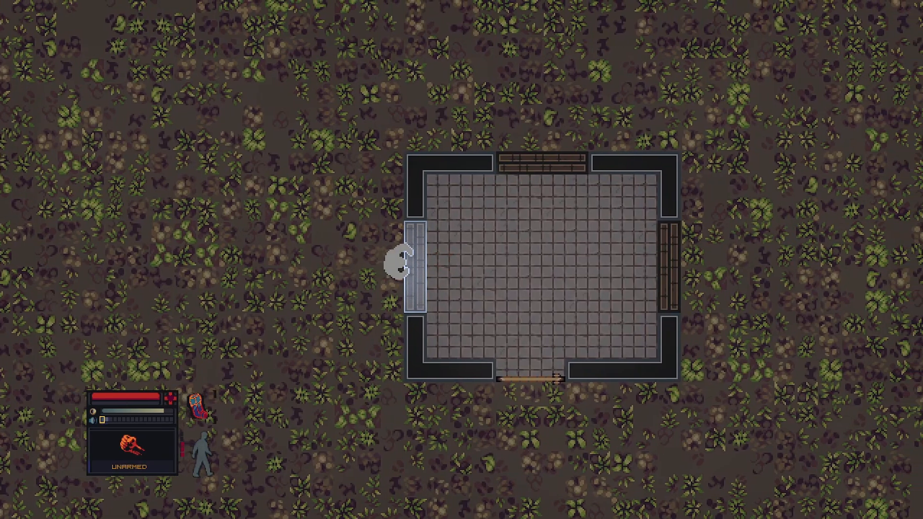
pyautogui.press('d')
pyautogui.press('s')
pyautogui.press('space')
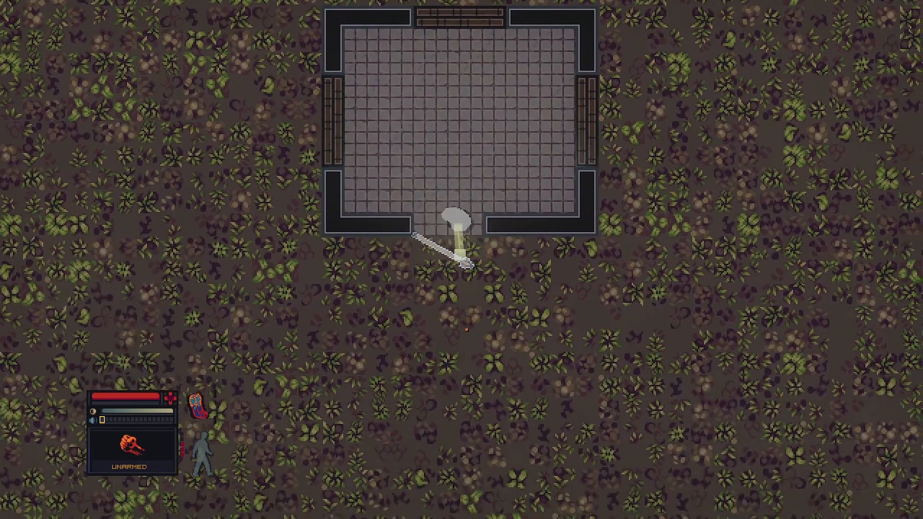
pyautogui.press('s')
pyautogui.press('space')
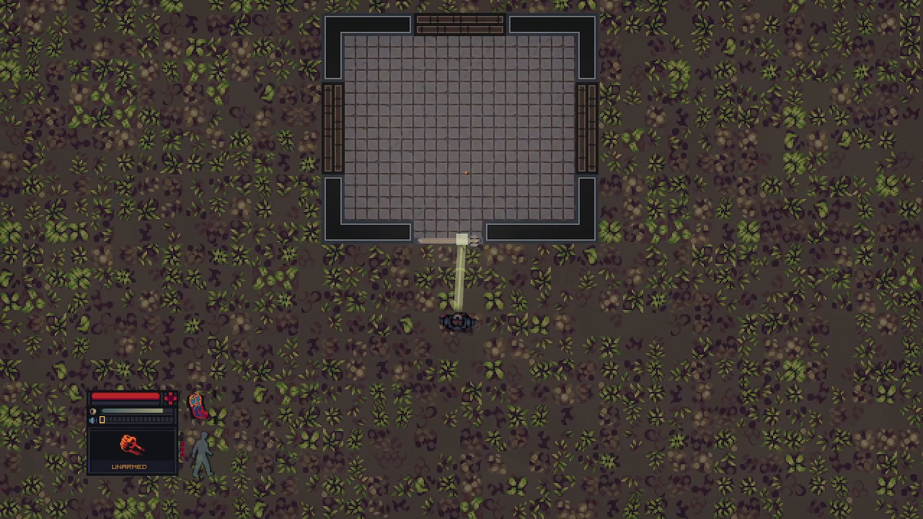
pyautogui.press('F2')
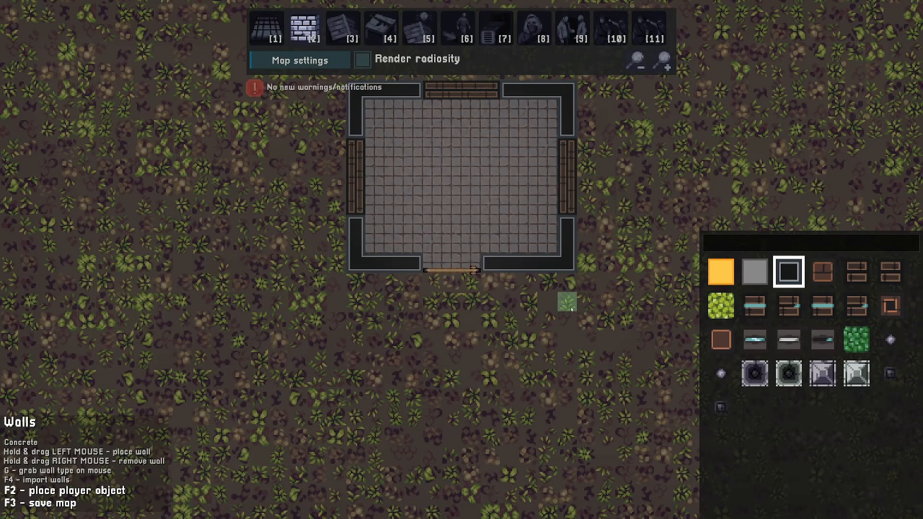
# Save the map as myFirstLevel and dismiss the confirmation
pyautogui.press('F3')
pyautogui.click(448, 253)
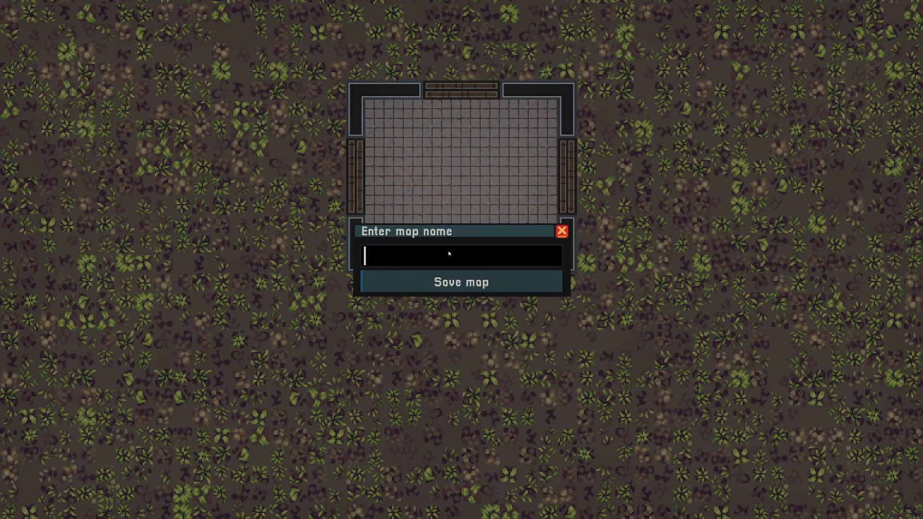
pyautogui.write('myFirstLevel')
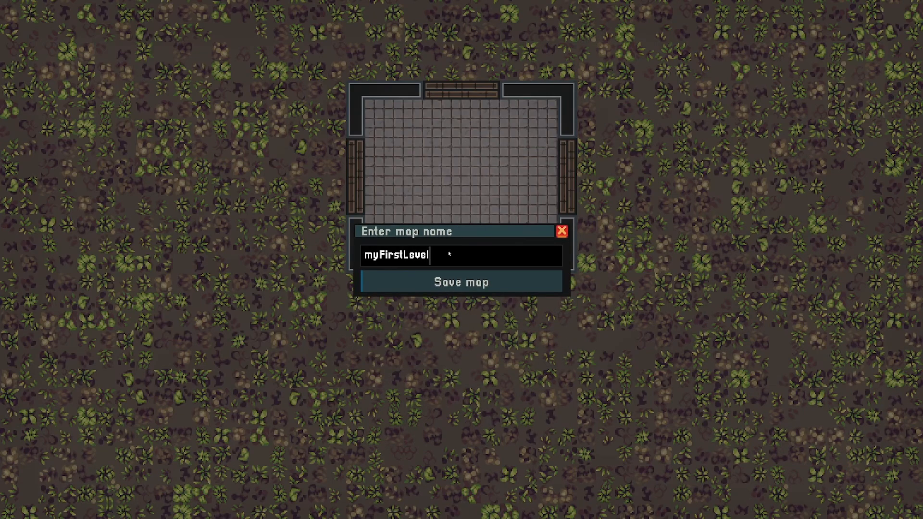
pyautogui.click(472, 283)
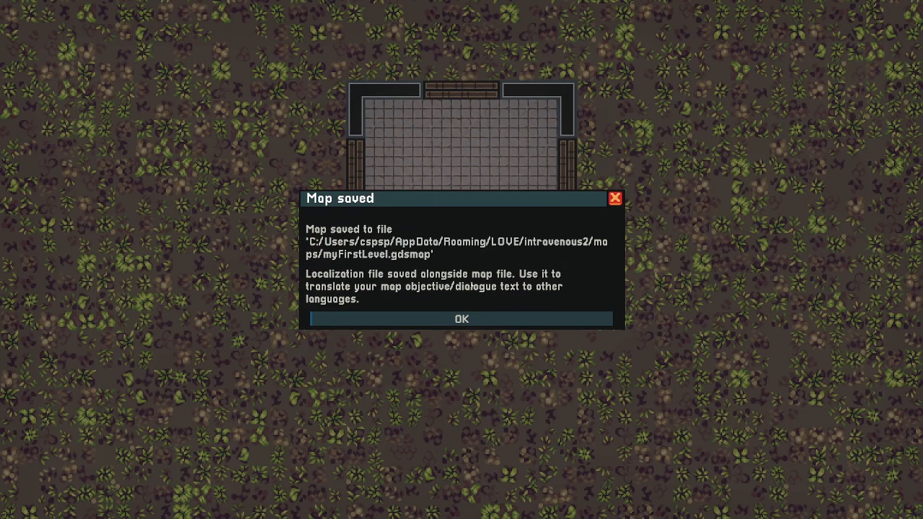
pyautogui.click(462, 319)
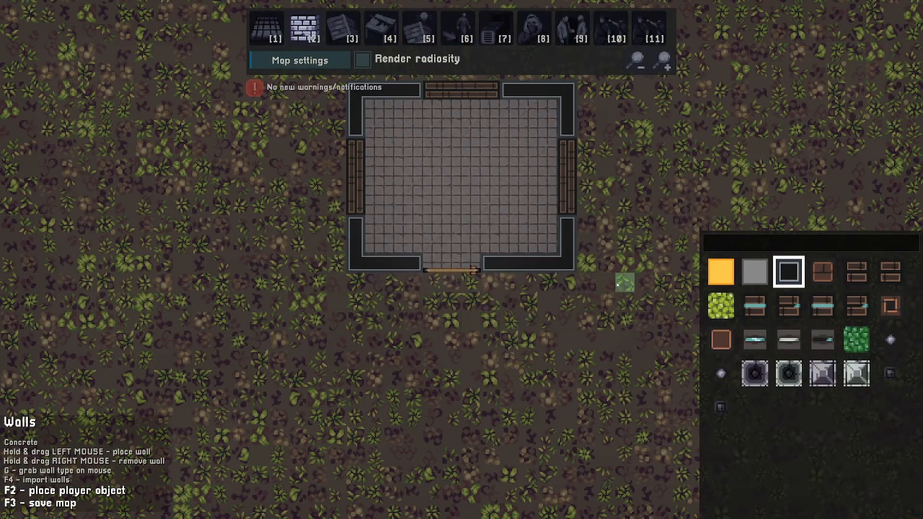
# Search the floor tiles for dirt and paint Dirt subset1 along the ground outside the room's bottom wall
pyautogui.press('d')
pyautogui.press('w')
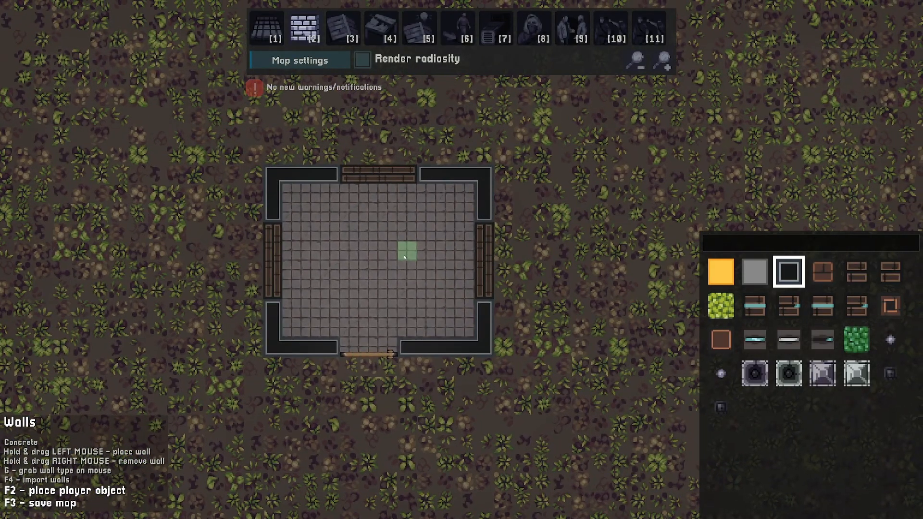
pyautogui.press('w')
pyautogui.press('a')
pyautogui.scroll(-1, 585, 235)
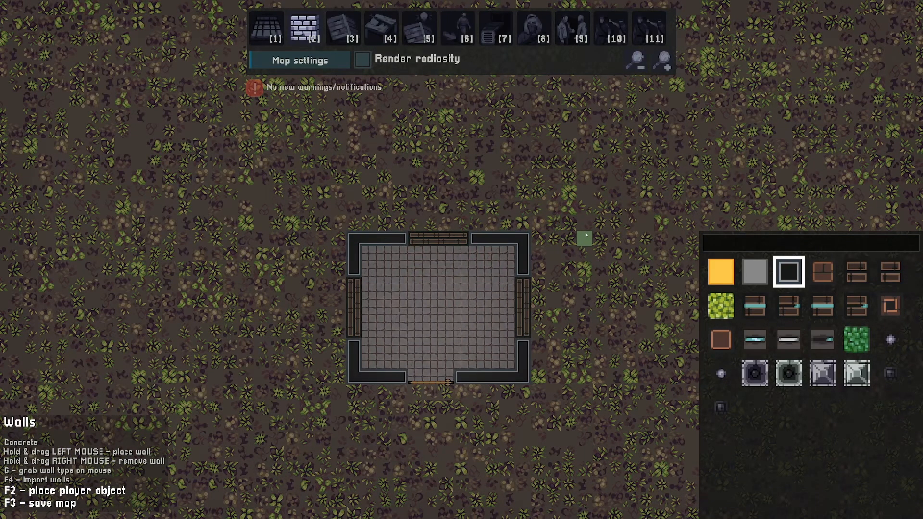
pyautogui.press('1')
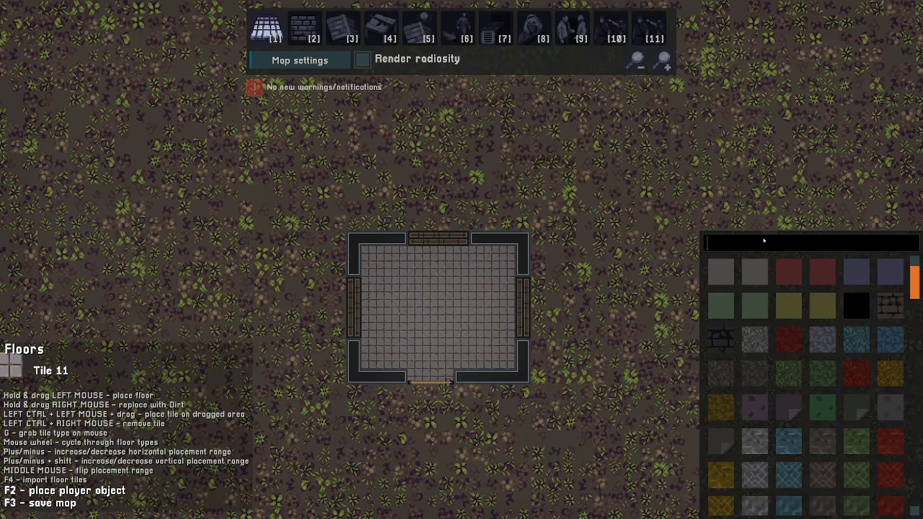
pyautogui.write('dirt')
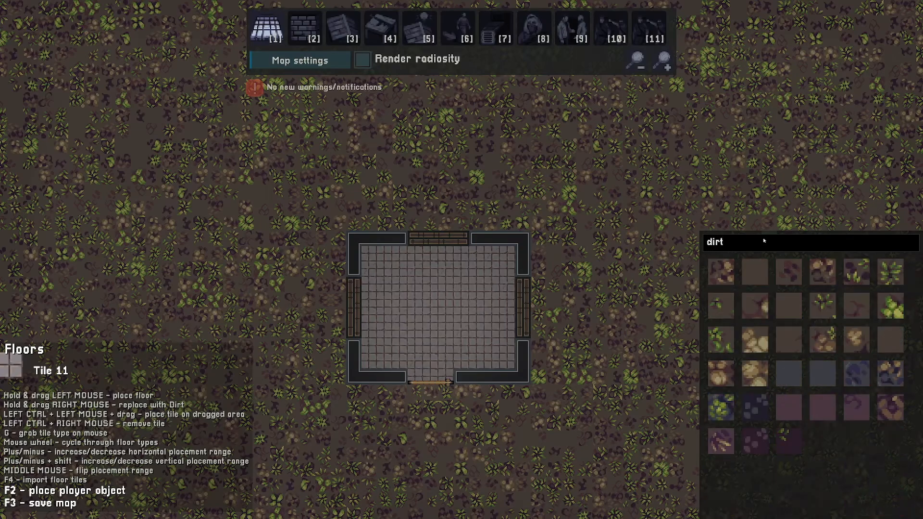
pyautogui.click(789, 440)
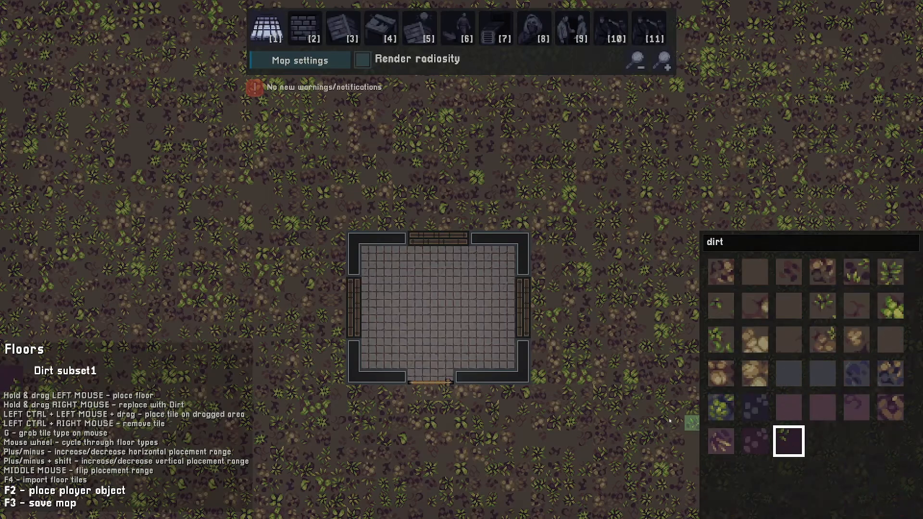
pyautogui.moveTo(480, 382)
pyautogui.mouseDown()
pyautogui.moveTo(522, 381)
pyautogui.moveTo(481, 382)
pyautogui.moveTo(521, 381)
pyautogui.moveTo(521, 239)
pyautogui.moveTo(363, 238)
pyautogui.moveTo(352, 373)
pyautogui.moveTo(402, 377)
pyautogui.mouseUp()
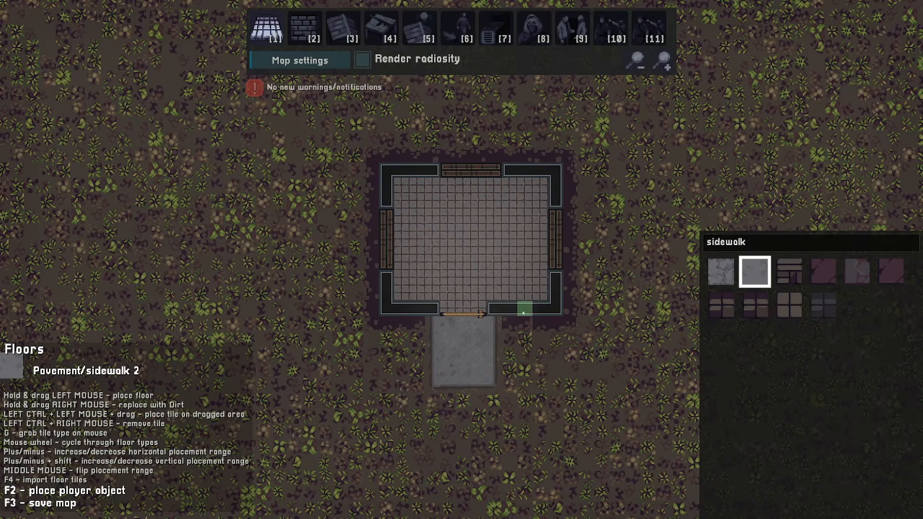
# Grab the Pavement/sidewalk 2 floor tile and start paving a sidewalk on the ground around the room
pyautogui.press('g')
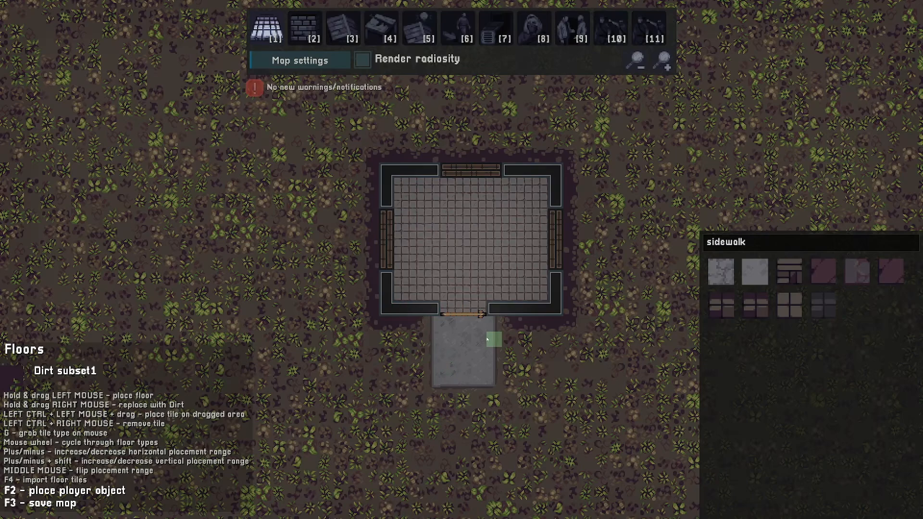
pyautogui.press('g')
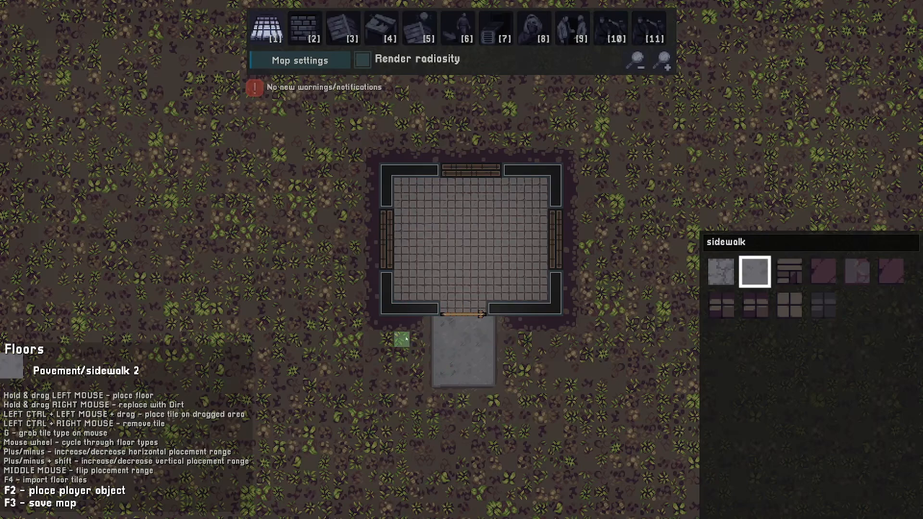
pyautogui.press('s')
pyautogui.press('d')
pyautogui.moveTo(429, 292)
pyautogui.mouseDown()
pyautogui.moveTo(550, 287)
pyautogui.moveTo(549, 188)
pyautogui.moveTo(291, 191)
pyautogui.moveTo(289, 232)
pyautogui.moveTo(397, 236)
pyautogui.mouseUp()
pyautogui.press('w')
pyautogui.press('s')
pyautogui.press('a')
pyautogui.press('w')
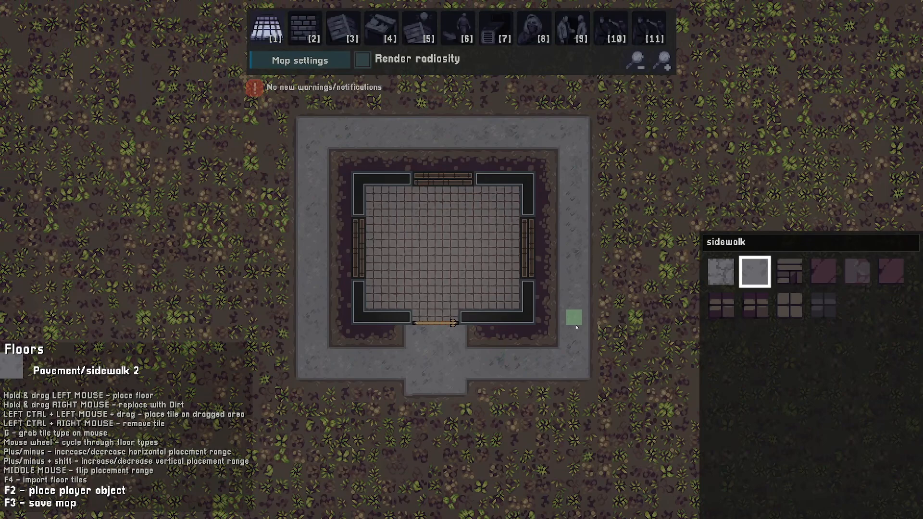
# Enlarge the floor placement range and pave a wide sidewalk band across the top of the room
pyautogui.press('+')
pyautogui.hotkey('shift', '+')
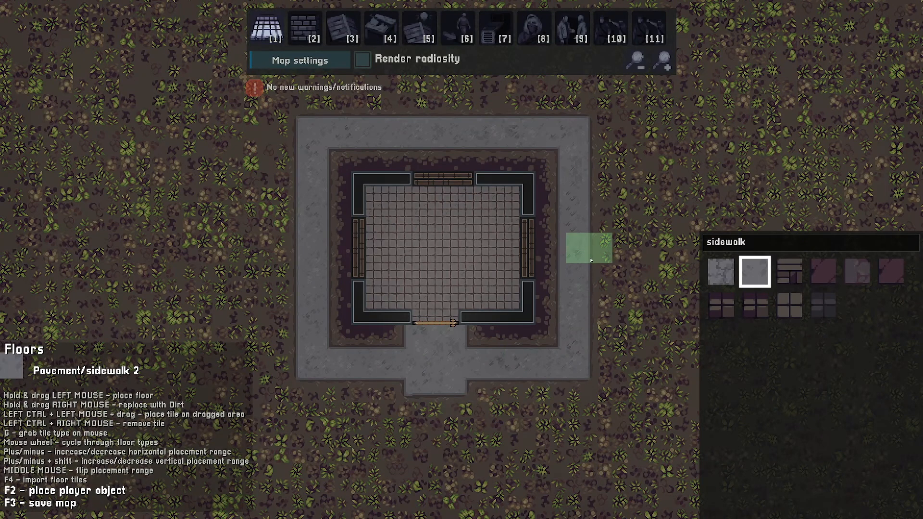
pyautogui.hotkey('shift', '+')
pyautogui.press('w')
pyautogui.moveTo(304, 140)
pyautogui.mouseDown()
pyautogui.moveTo(598, 139)
pyautogui.moveTo(604, 198)
pyautogui.mouseUp()
pyautogui.press('s')
pyautogui.press('w')
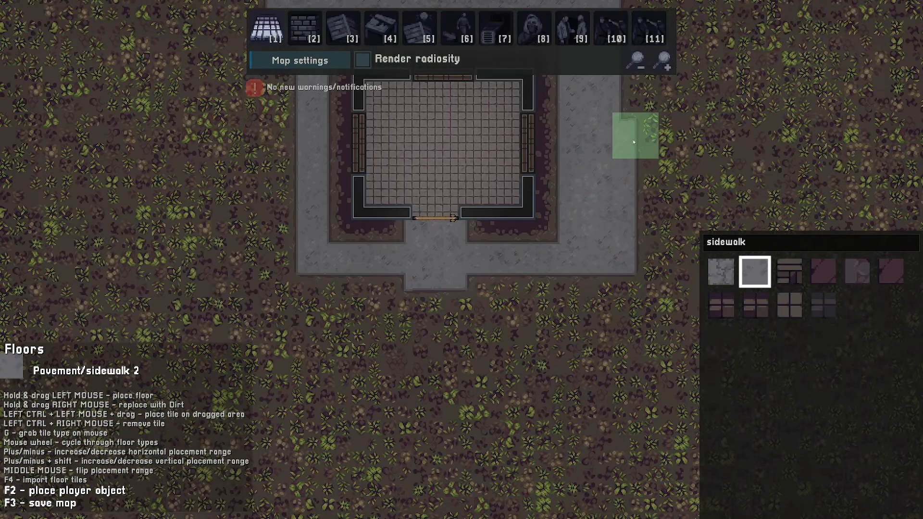
# Pave the wide sidewalk band along the bottom of the room, below the door
pyautogui.click(593, 281)
pyautogui.press('a')
pyautogui.moveTo(594, 281); pyautogui.dragTo(416, 282)
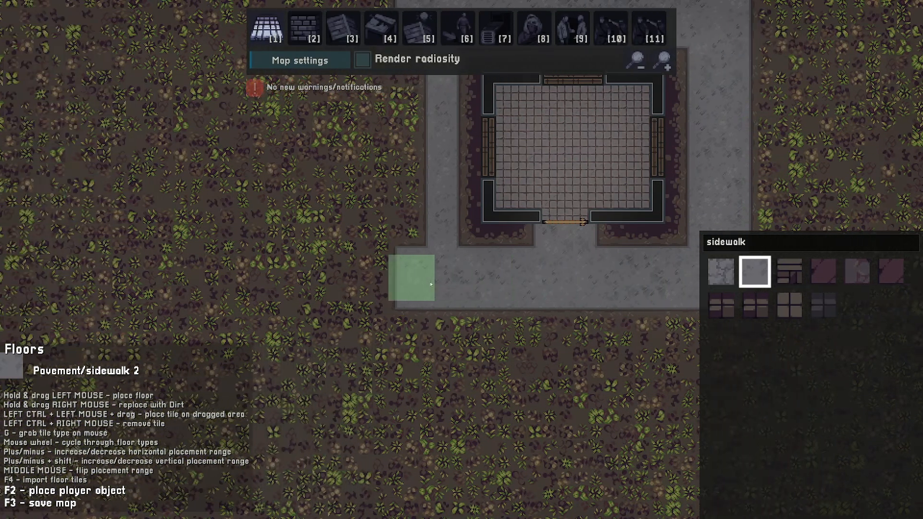
pyautogui.rightClick(429, 282)
# Pave the sidewalk band down the room's left side to close the square around the room
pyautogui.press('w')
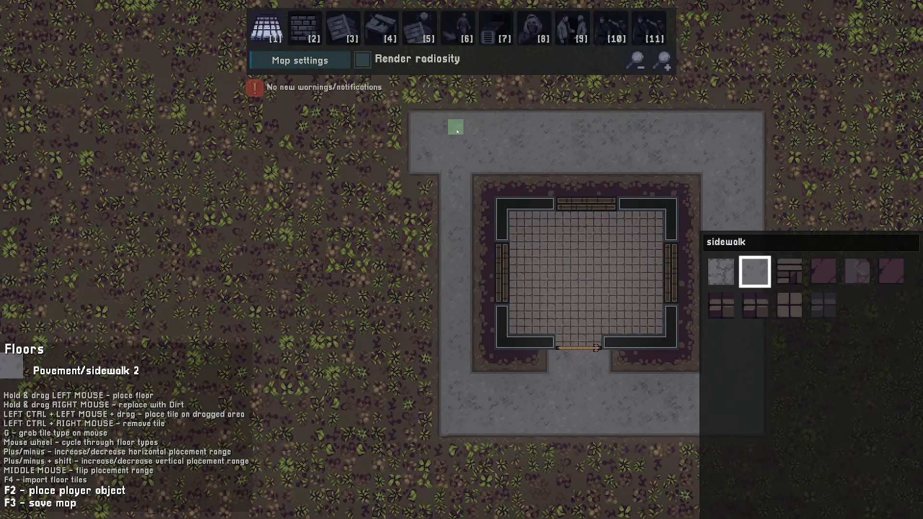
pyautogui.keyDown('ctrl'); pyautogui.moveTo(457, 131); pyautogui.dragTo(422, 419); pyautogui.keyUp('ctrl')
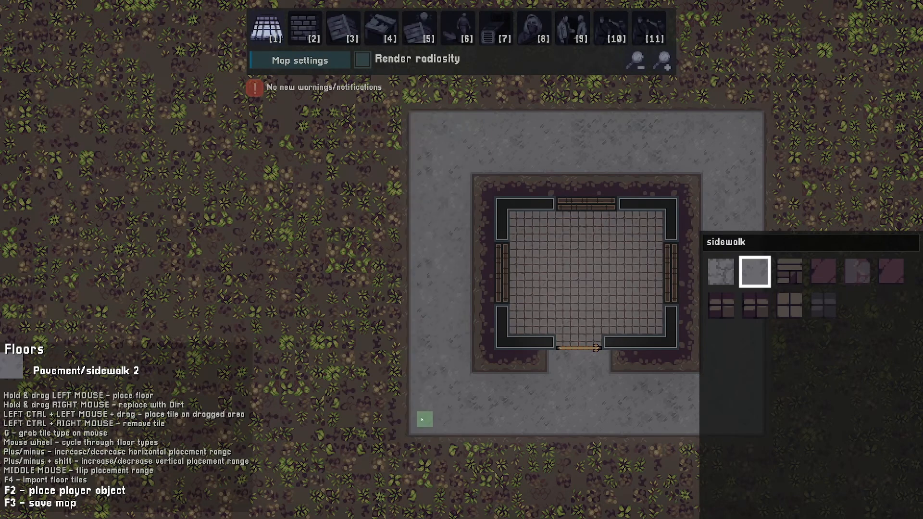
pyautogui.press('d')
pyautogui.press('w')
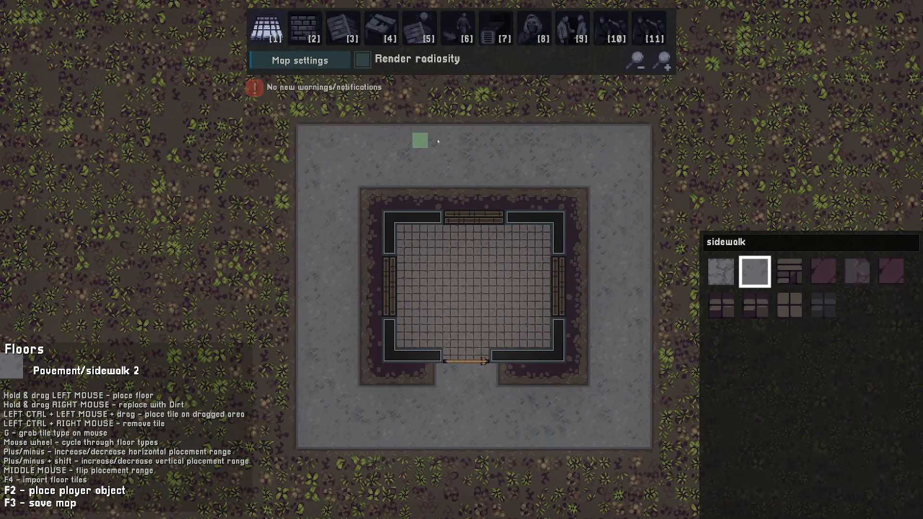
pyautogui.press('d')
pyautogui.press('s')
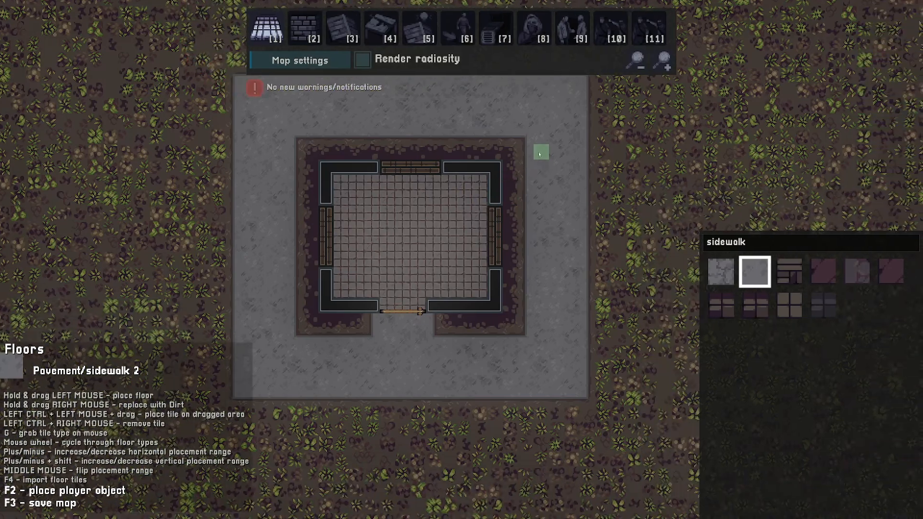
pyautogui.press('a')
pyautogui.press('w')
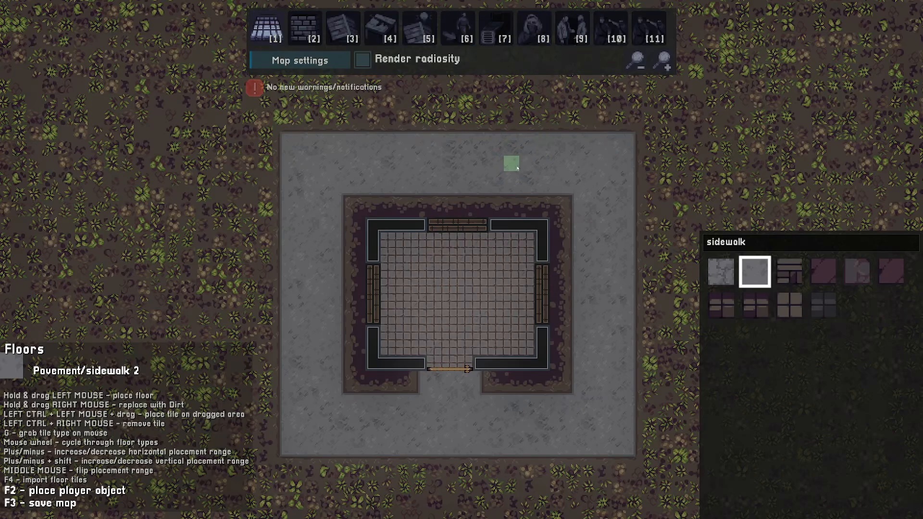
# Switch to NPC placement and place two Goon NPCs, one above the room and one inside it
pyautogui.press('8')
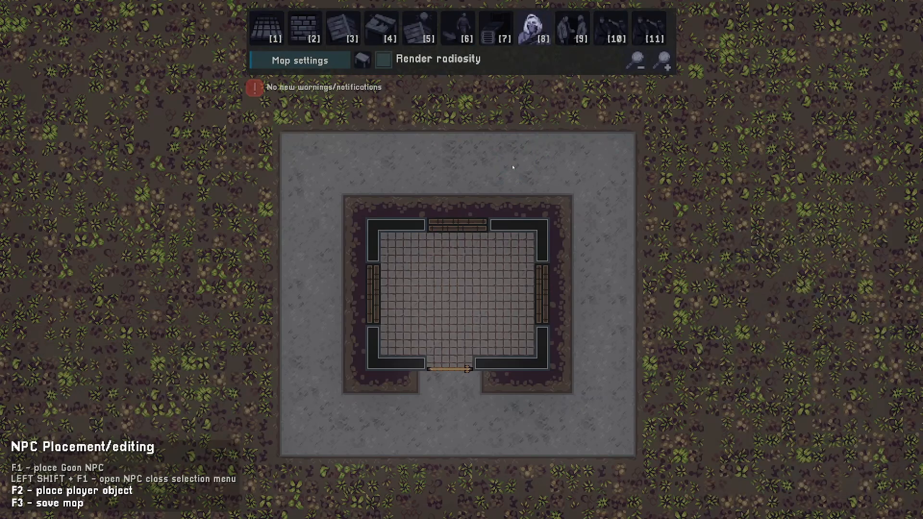
pyautogui.press('w')
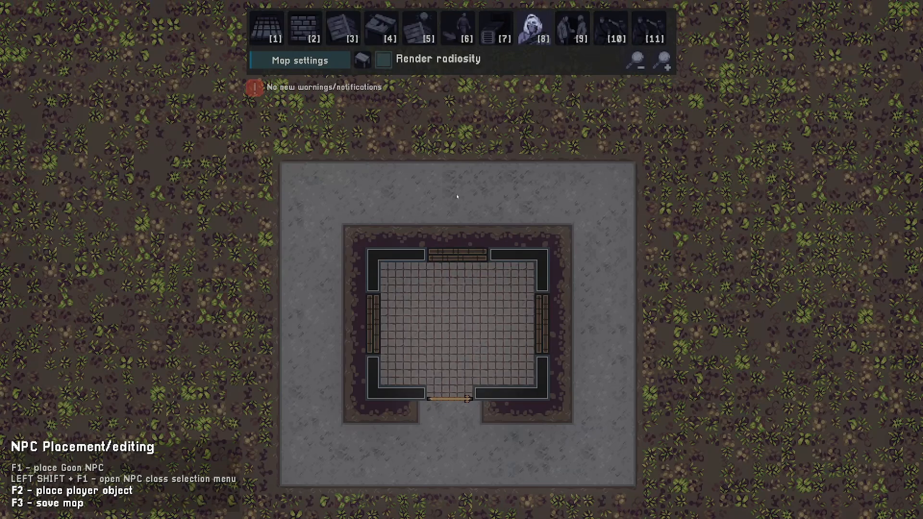
pyautogui.press('F1')
pyautogui.press('s')
pyautogui.press('F1')
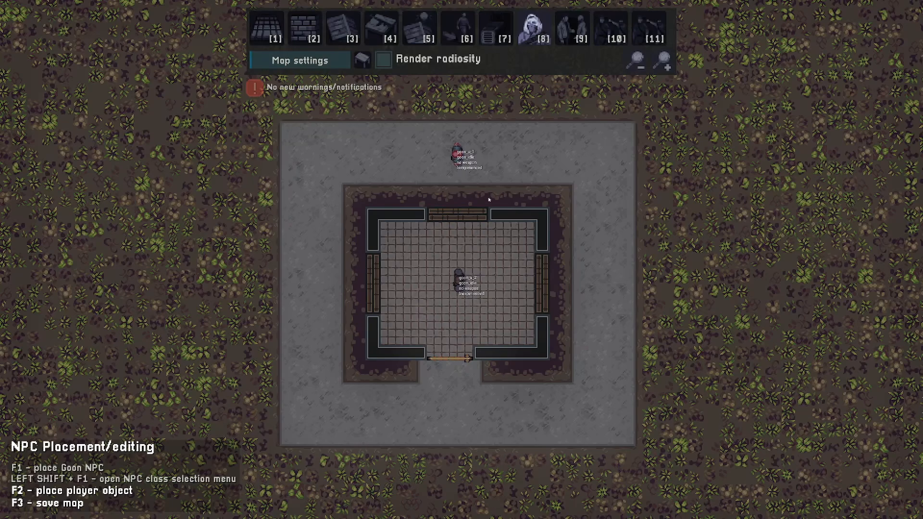
pyautogui.press('w')
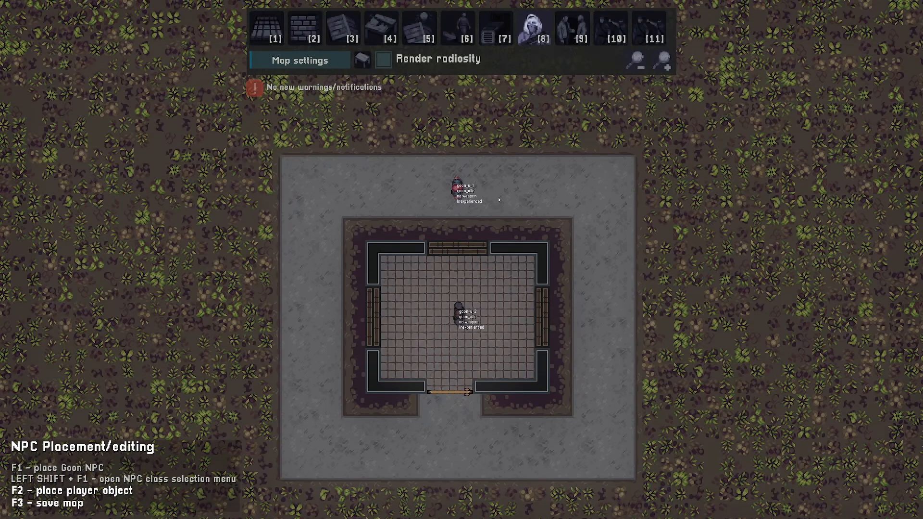
# Open the upper goon's settings and give it a P89 starting weapon
pyautogui.click(458, 192)
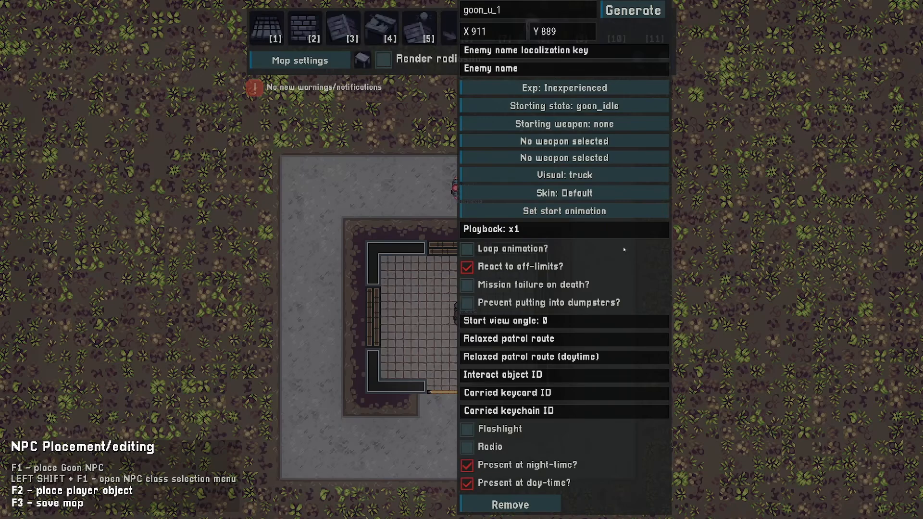
pyautogui.click(625, 124)
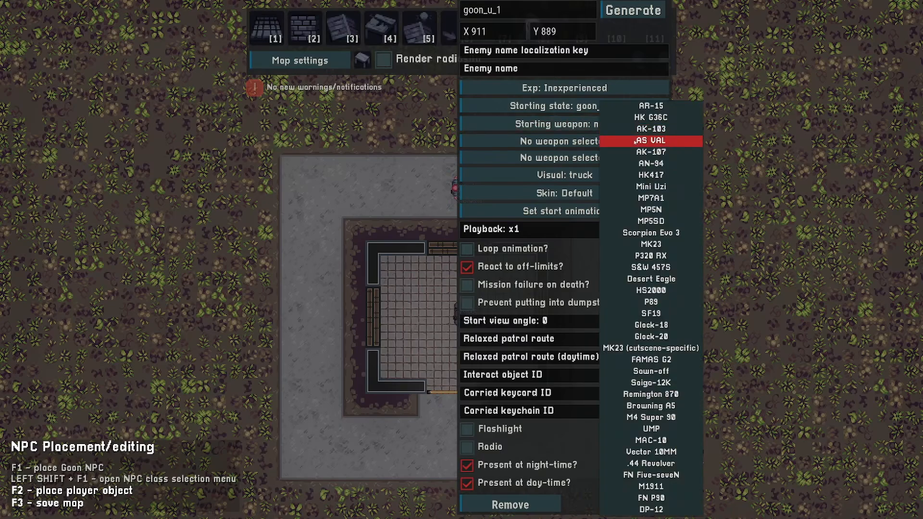
pyautogui.click(647, 302)
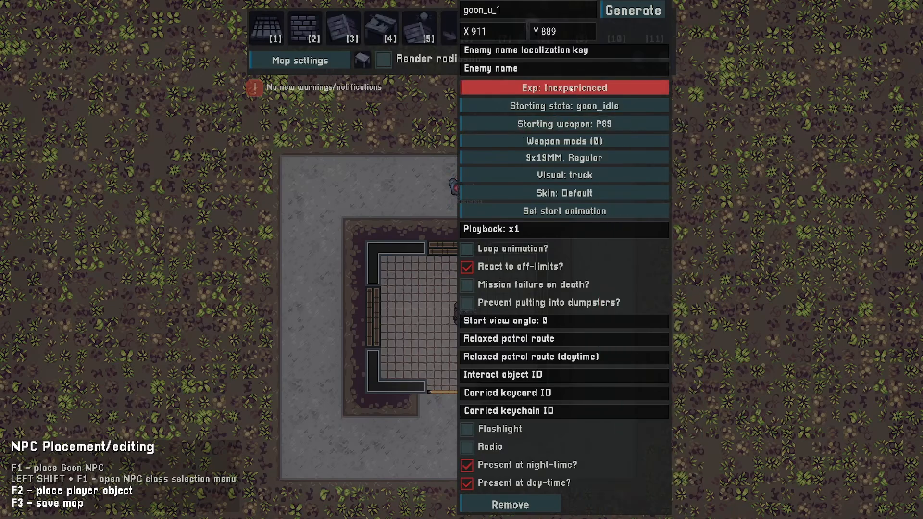
pyautogui.click(566, 88)
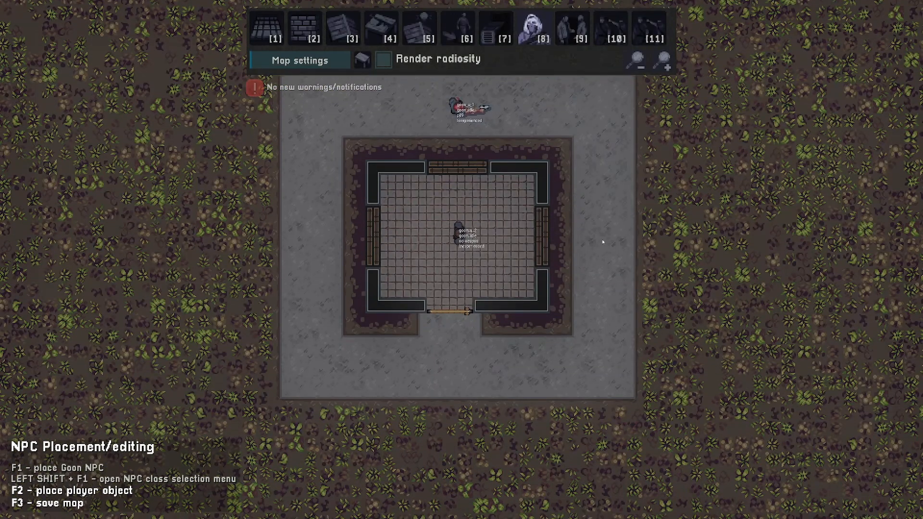
# Open the inner goon's settings, set its visual to motor and its starting weapon to Remington 870
pyautogui.click(459, 225)
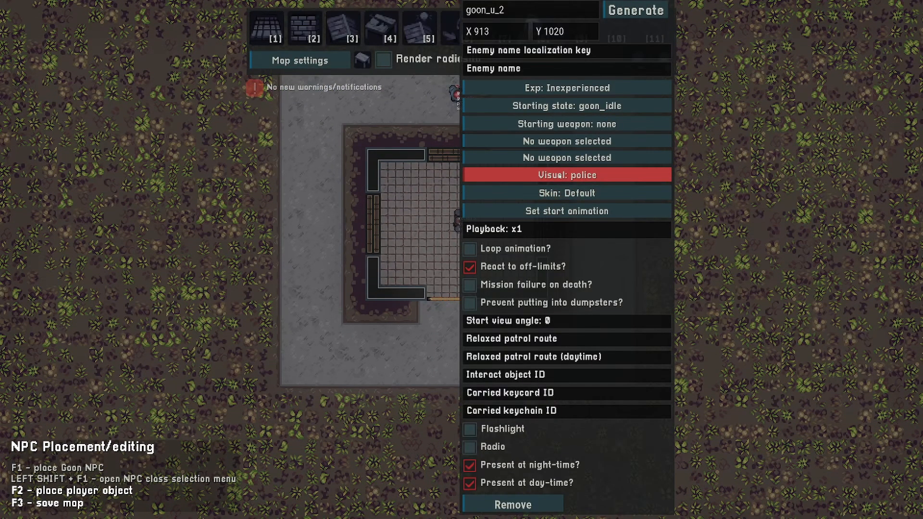
pyautogui.press('d')
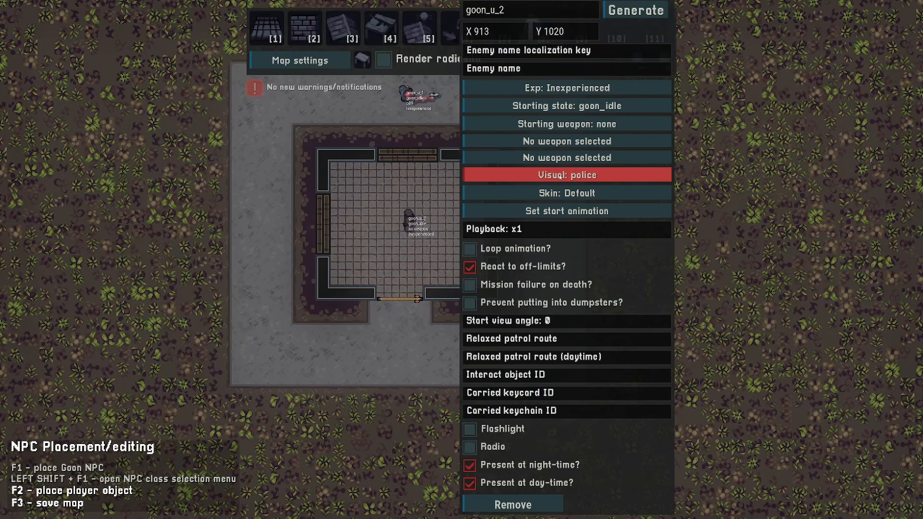
pyautogui.click(559, 177)
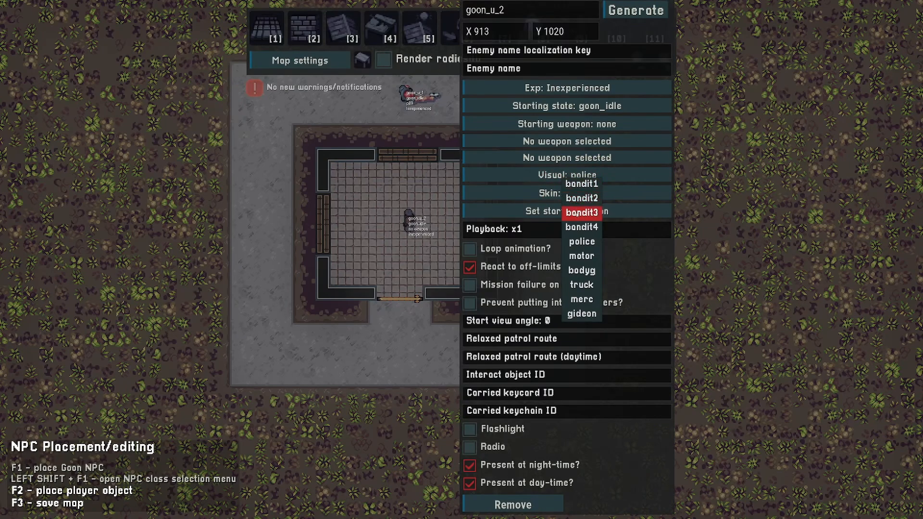
pyautogui.click(583, 257)
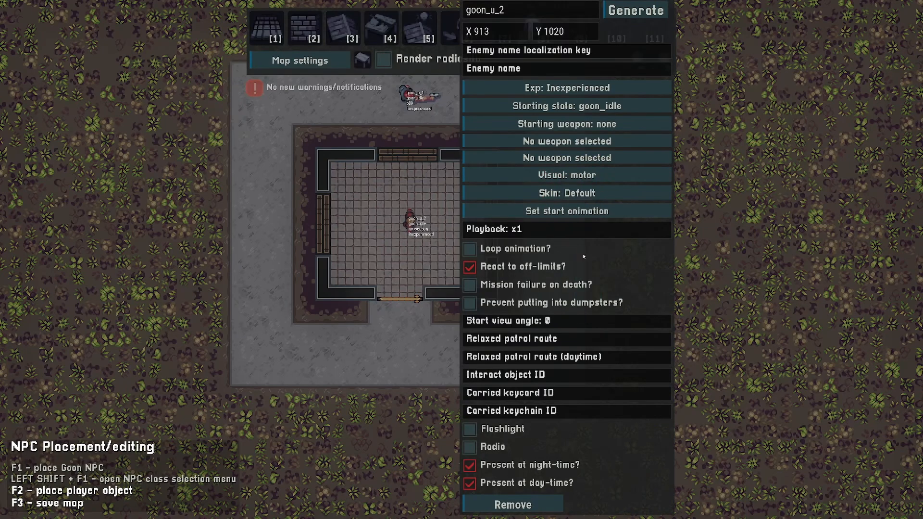
pyautogui.click(583, 124)
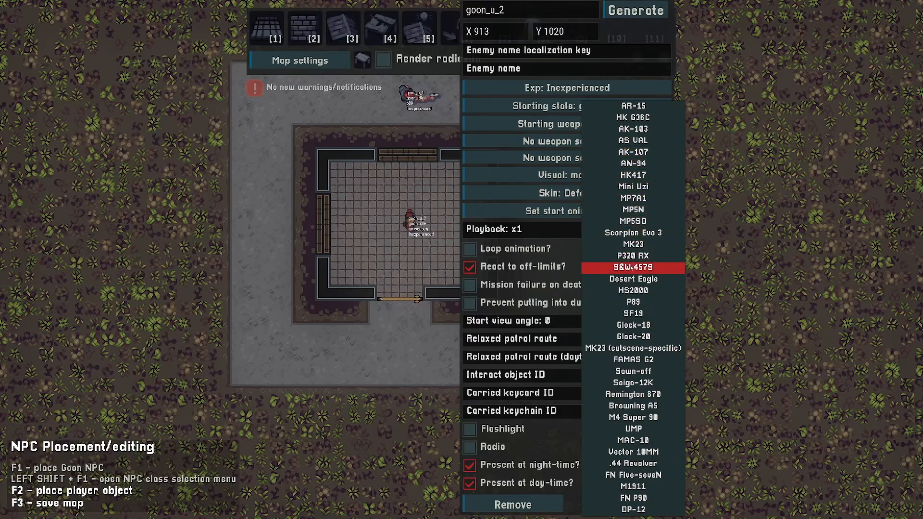
pyautogui.click(634, 395)
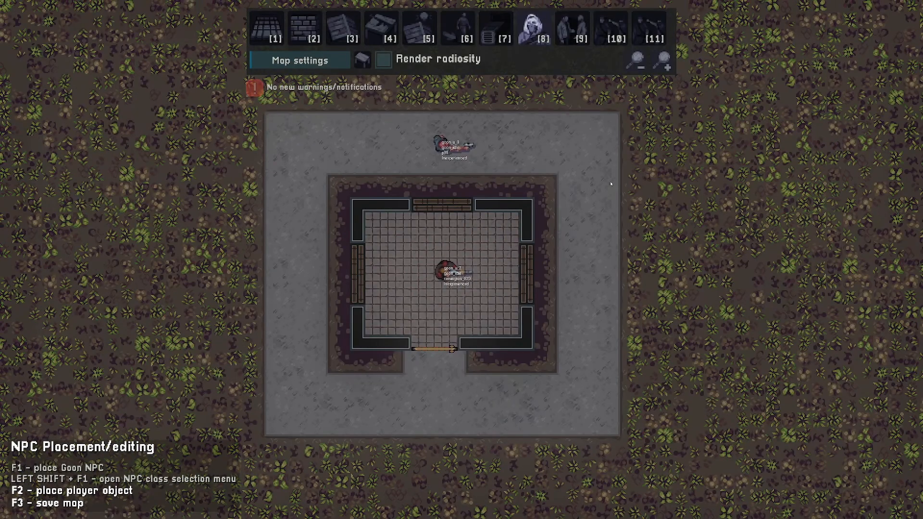
# Test-play the map with the armed goons, then return to the editor
pyautogui.press('w')
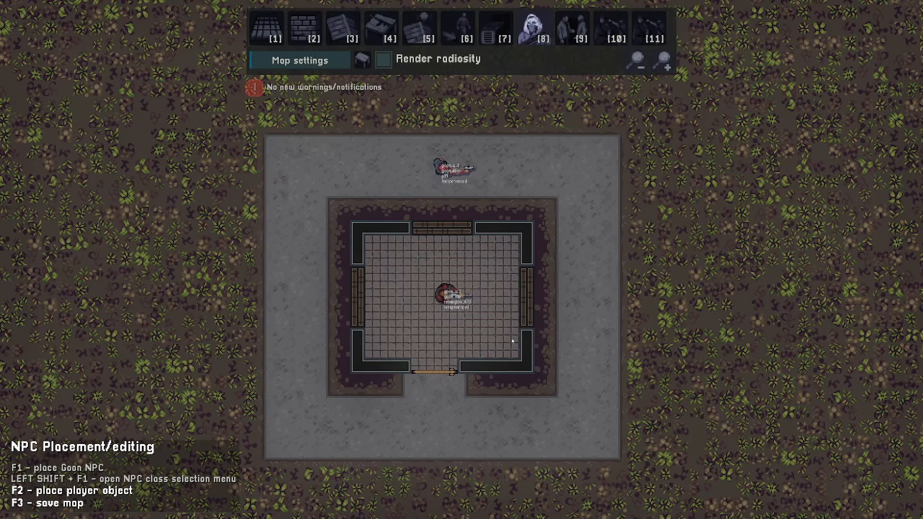
pyautogui.press('2')
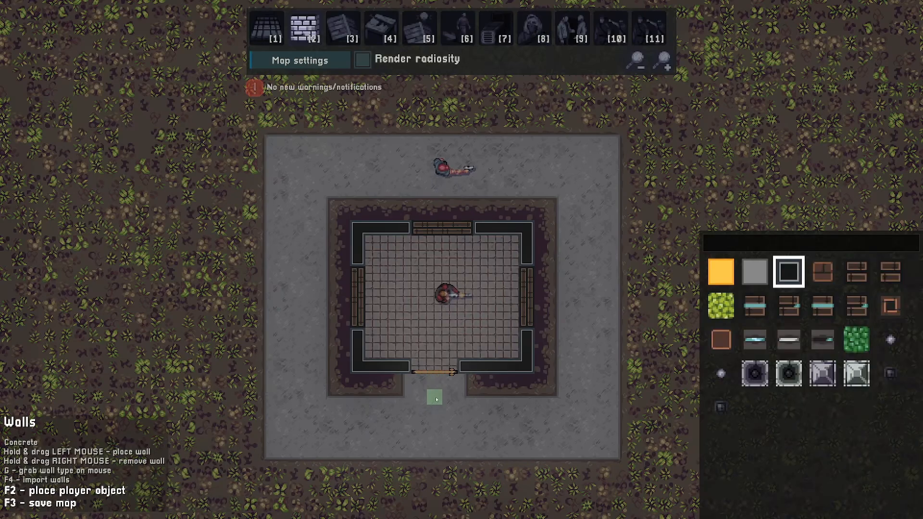
pyautogui.press('s')
pyautogui.press('a')
pyautogui.press('F2')
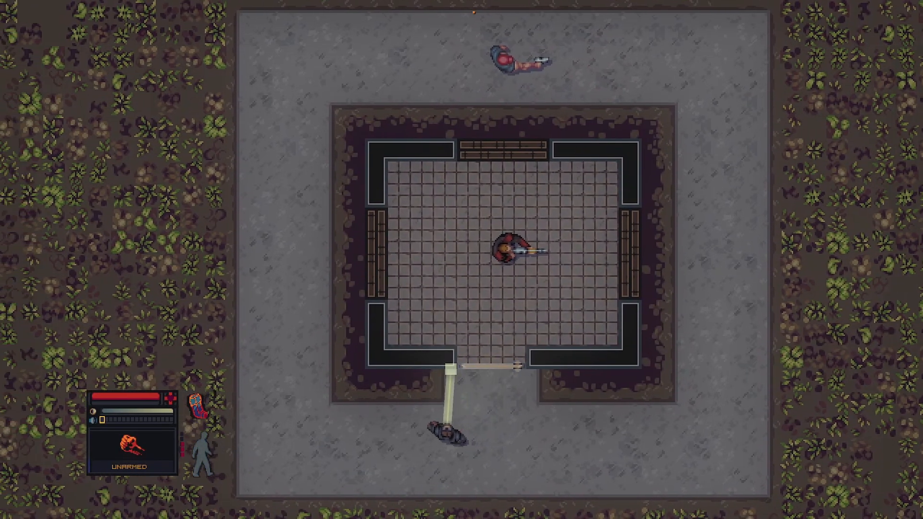
pyautogui.press('a')
pyautogui.press('w')
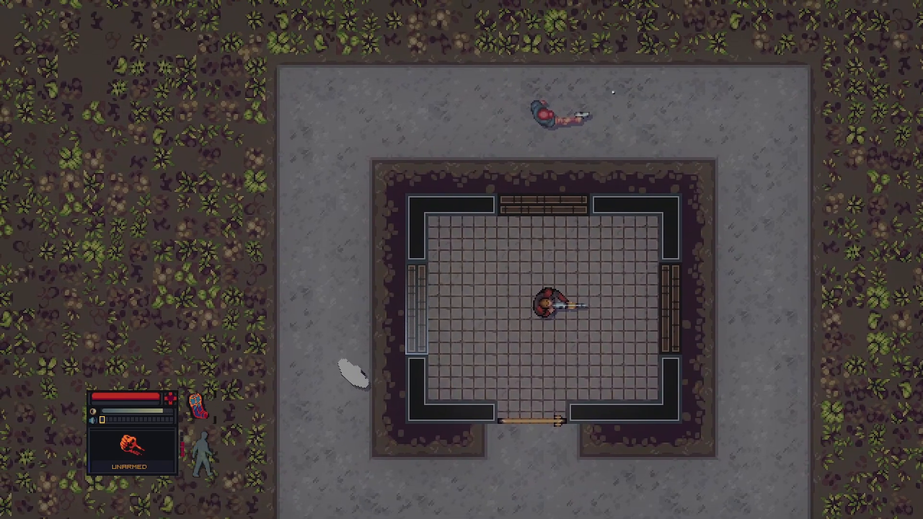
pyautogui.moveTo(500, 216); pyautogui.dragTo(583, 171, button='right')
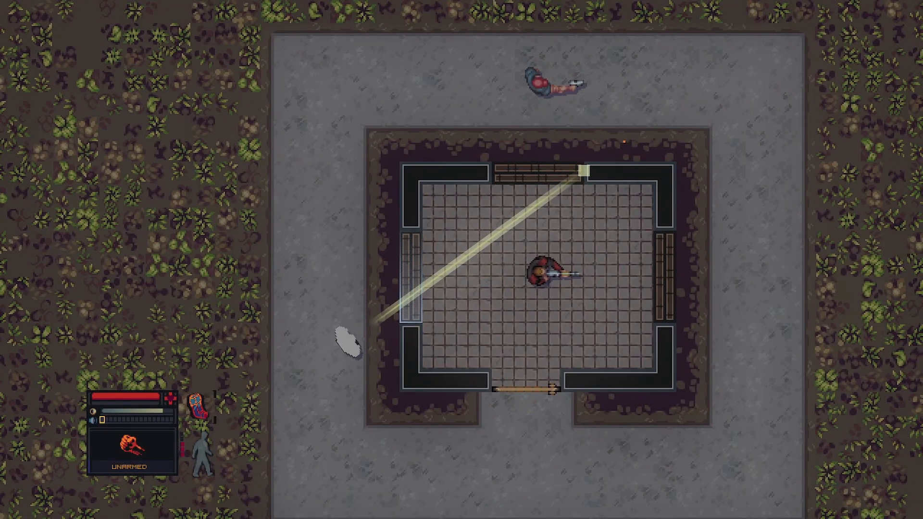
pyautogui.press('Escape')
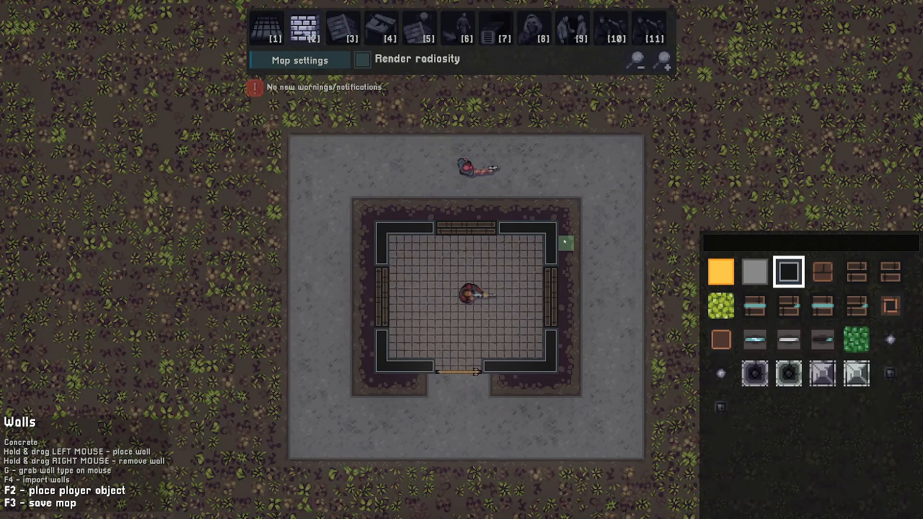
# Start a new patrol route at the upper goon and lay its points around the sidewalk's four corners
pyautogui.click(458, 30)
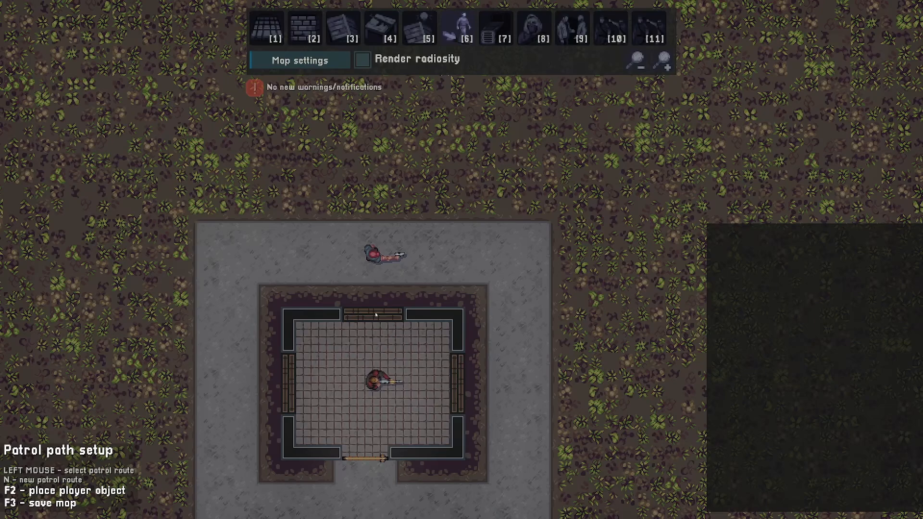
pyautogui.press('n')
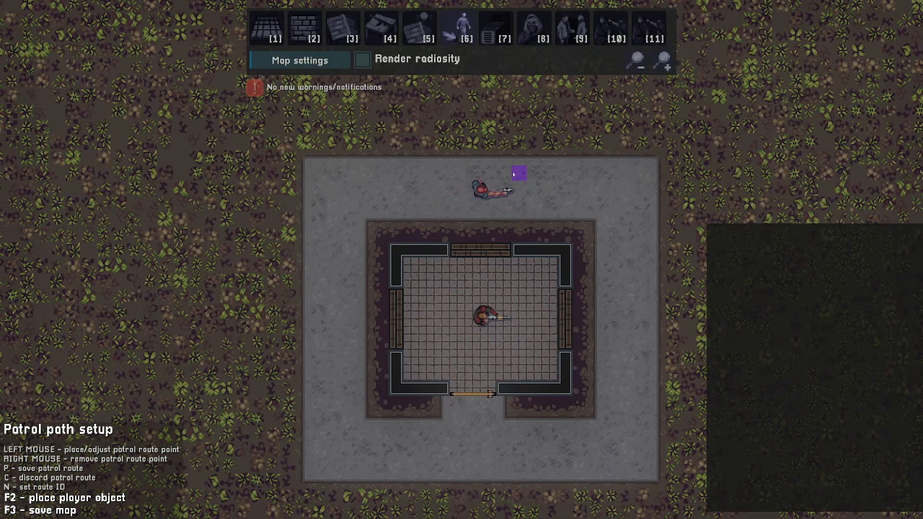
pyautogui.press('d')
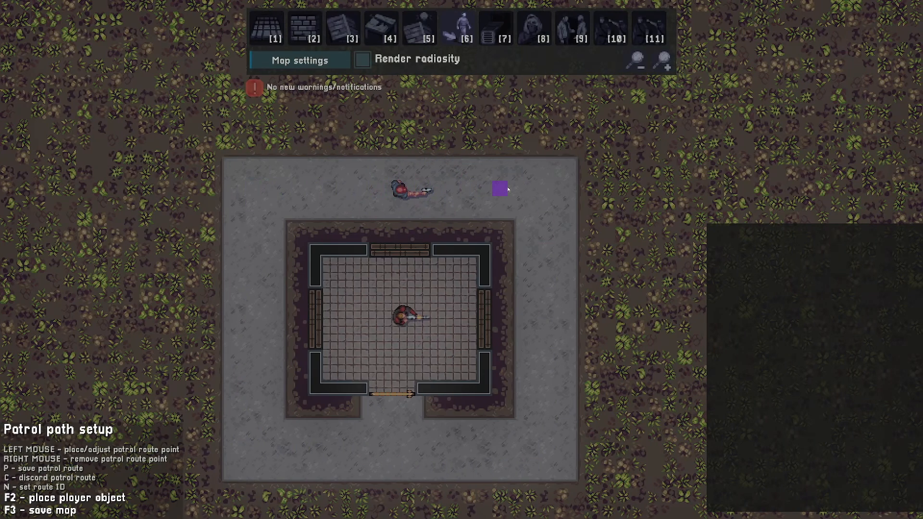
pyautogui.click(406, 191)
pyautogui.click(545, 192)
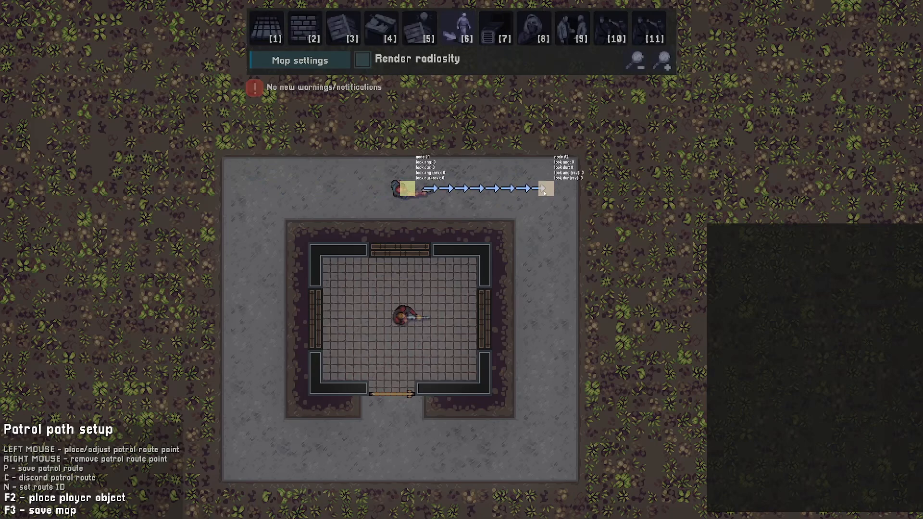
pyautogui.click(546, 450)
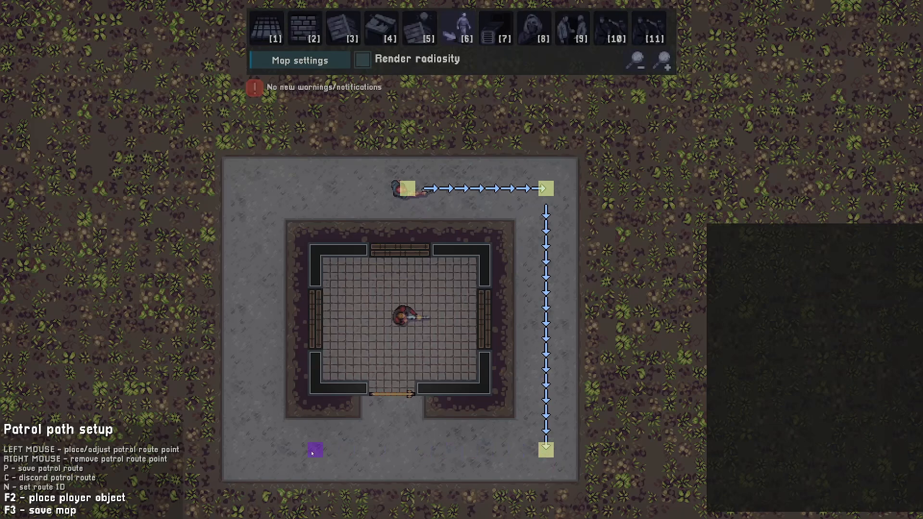
pyautogui.click(253, 450)
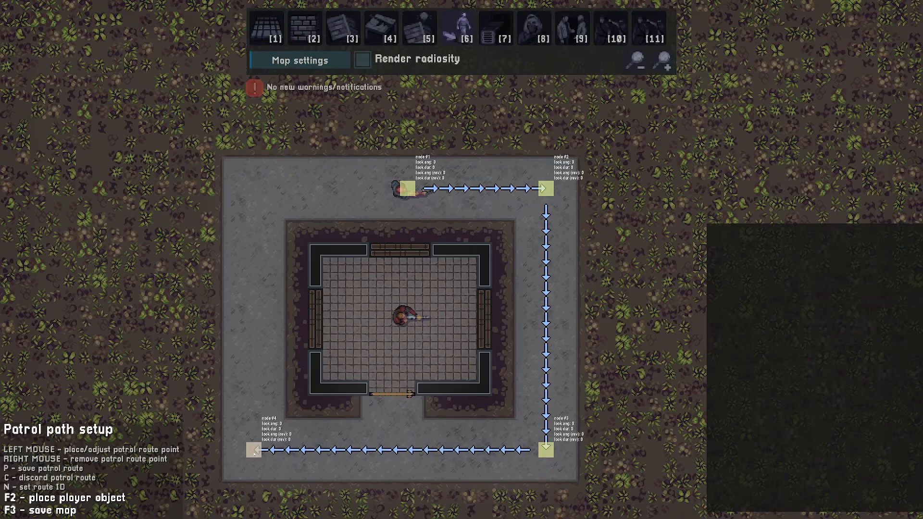
pyautogui.click(257, 192)
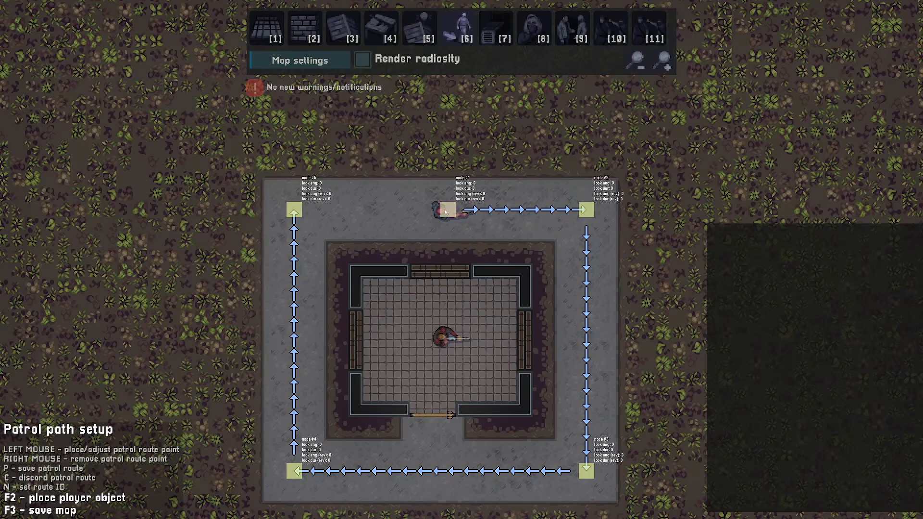
# Set the first route point's look angle to 90° and its look duration to 5 sec
pyautogui.click(445, 212)
pyautogui.click(521, 244)
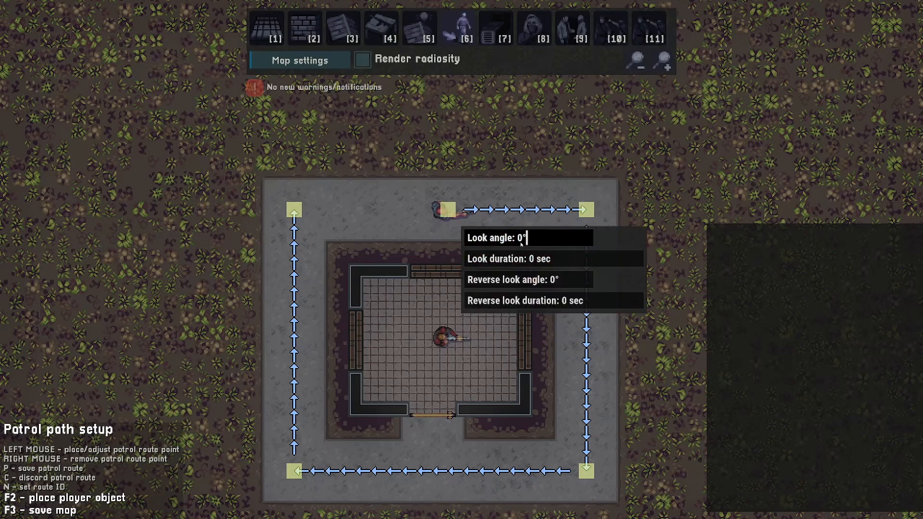
pyautogui.write('90')
pyautogui.click(535, 263)
pyautogui.write('5')
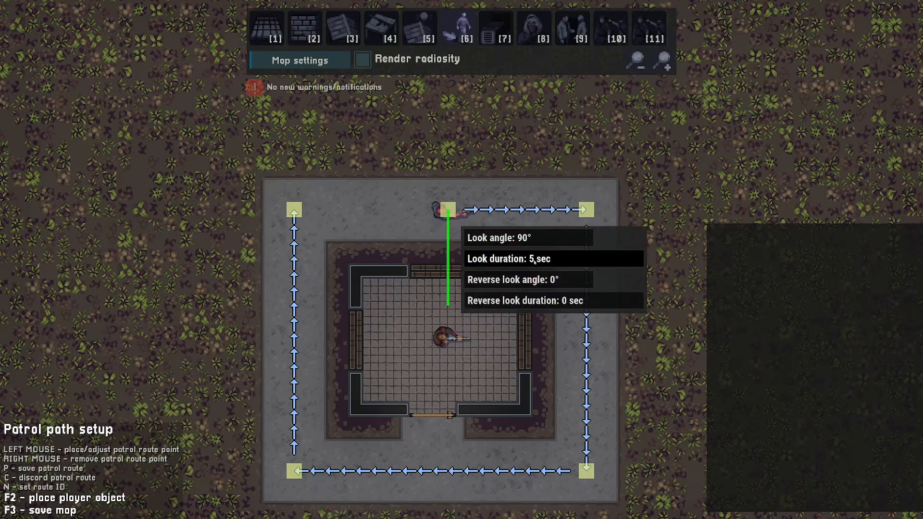
pyautogui.click(647, 165)
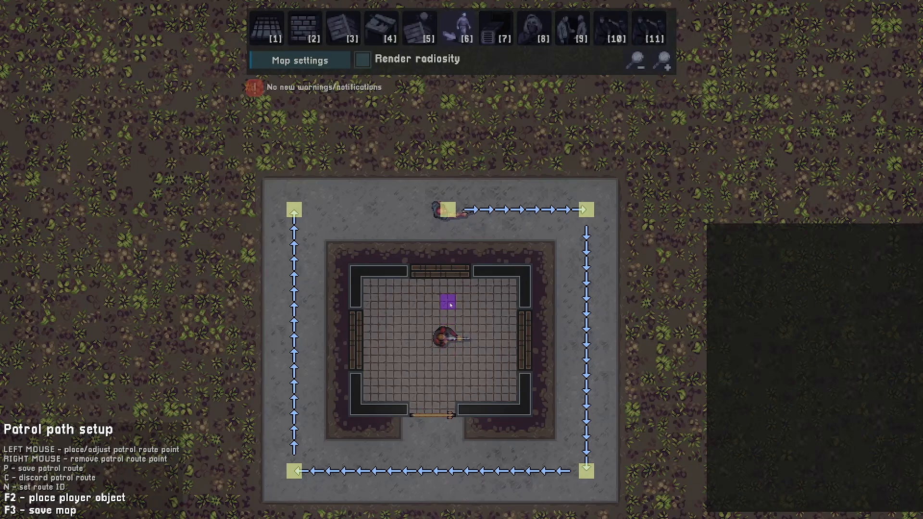
# Set the bottom-left route point's look angle to 180° and its look duration to 5 sec
pyautogui.moveTo(451, 214)
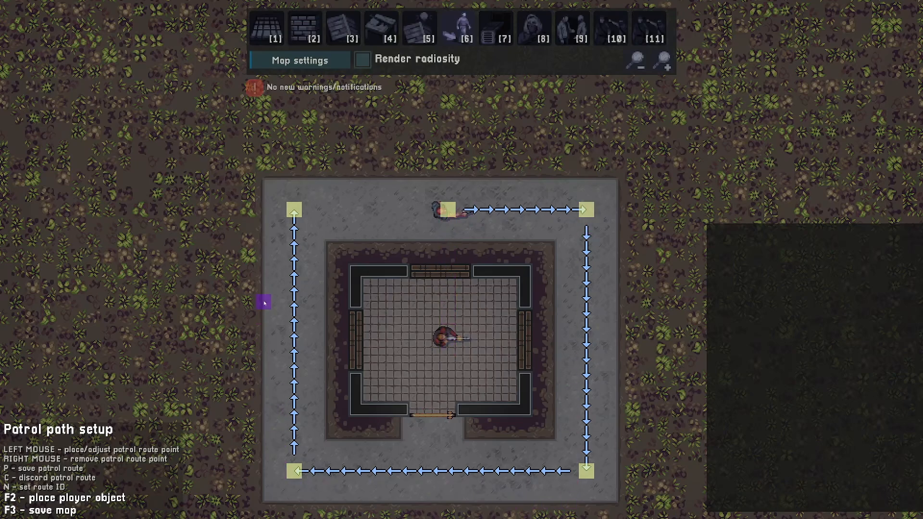
pyautogui.press('s')
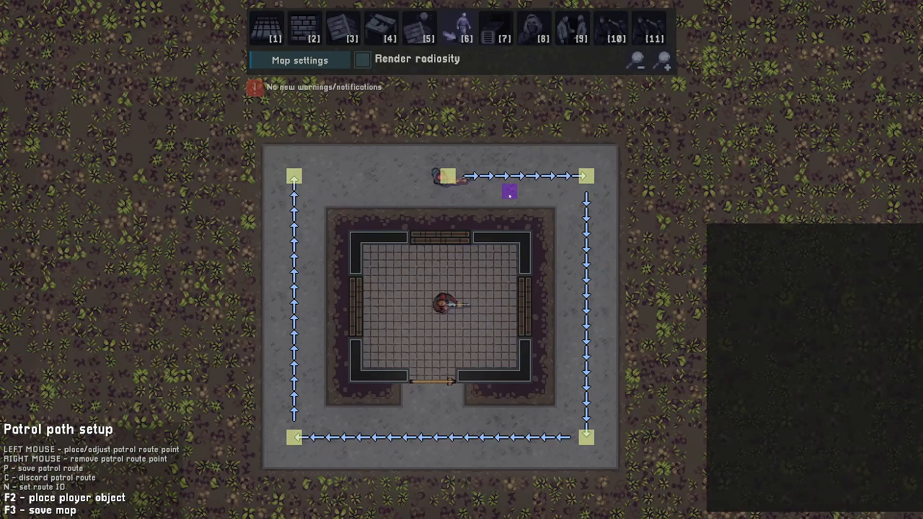
pyautogui.moveTo(448, 177)
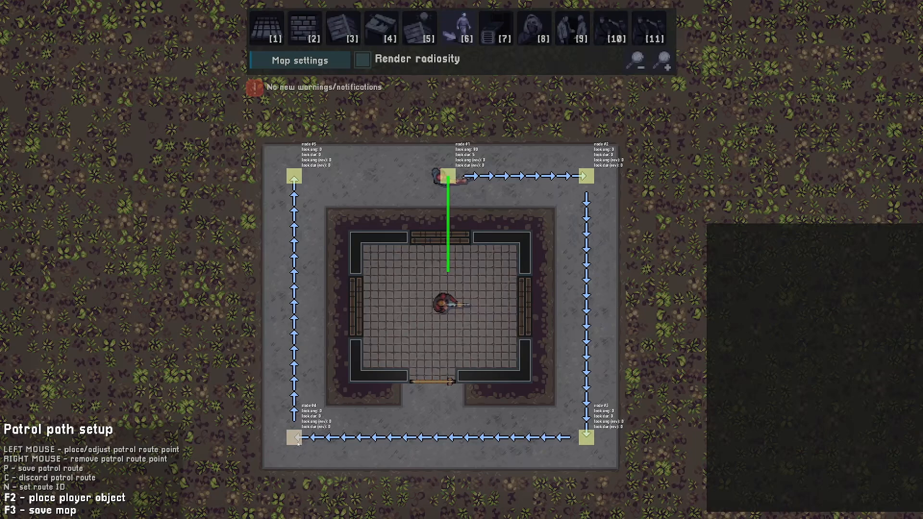
pyautogui.click(297, 444)
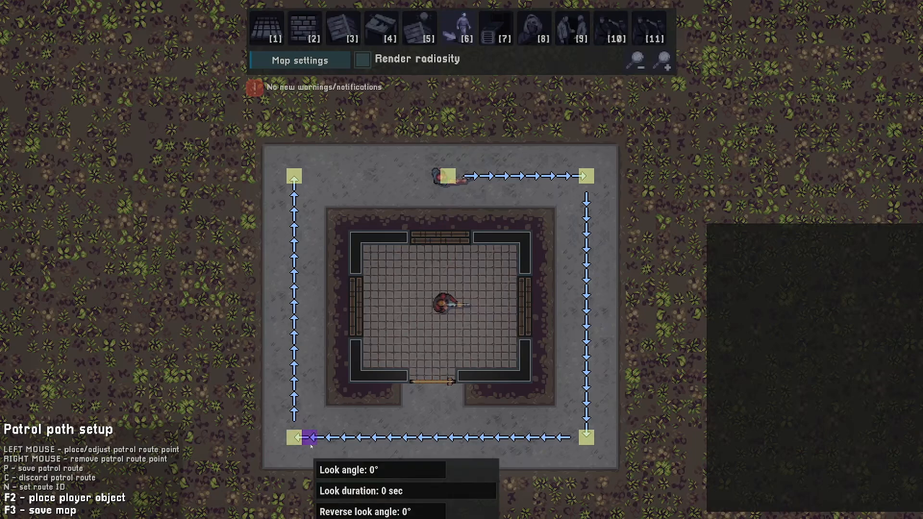
pyautogui.press('s')
pyautogui.press('a')
pyautogui.click(423, 276)
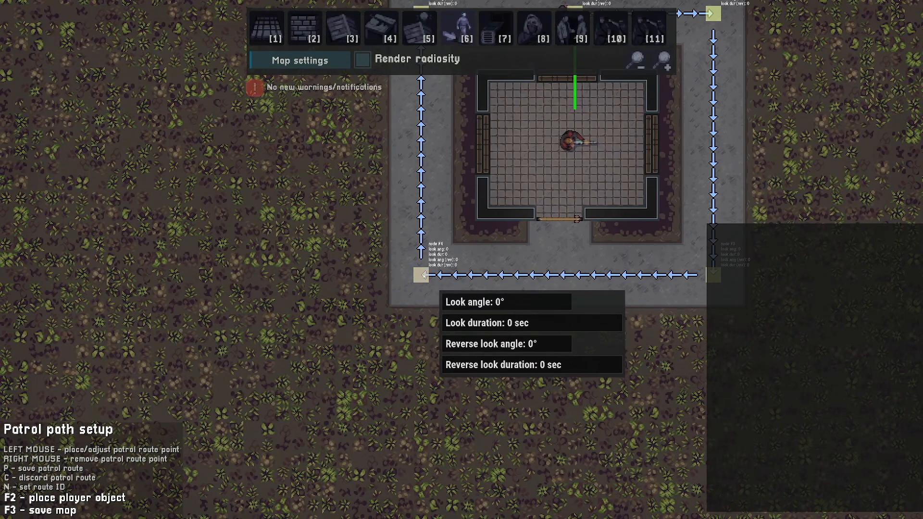
pyautogui.click(502, 304)
pyautogui.press('BackSpace')
pyautogui.write('180')
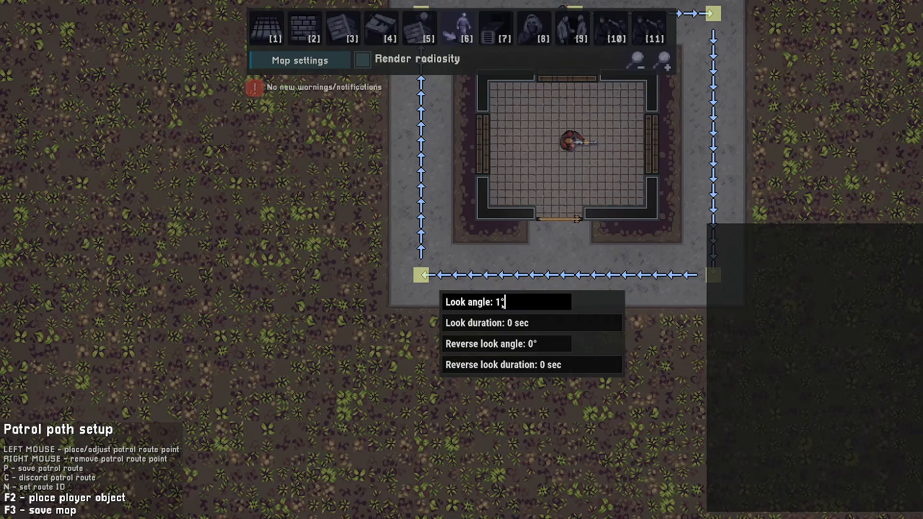
pyautogui.click(518, 323)
pyautogui.write('90')
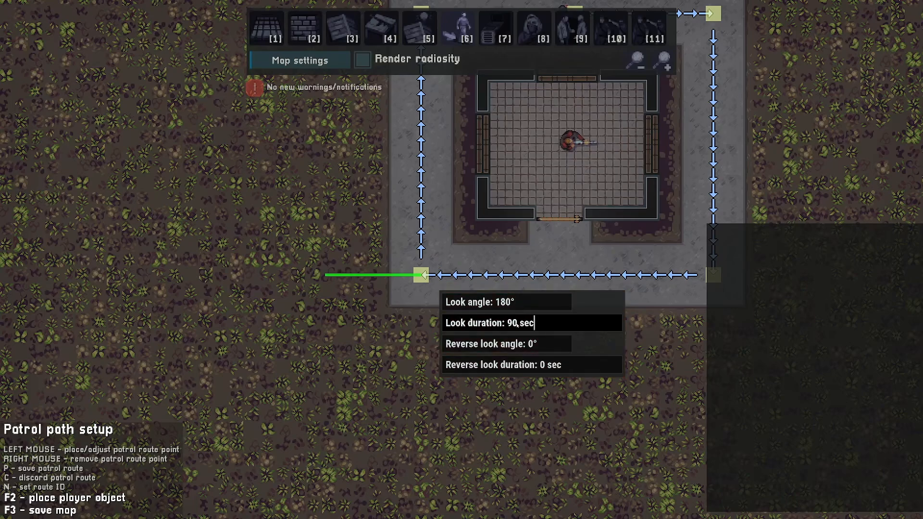
pyautogui.press('BackSpace')
pyautogui.press('BackSpace')
pyautogui.write('5')
pyautogui.click(651, 246)
pyautogui.moveTo(692, 188); pyautogui.dragTo(589, 335, button='middle')
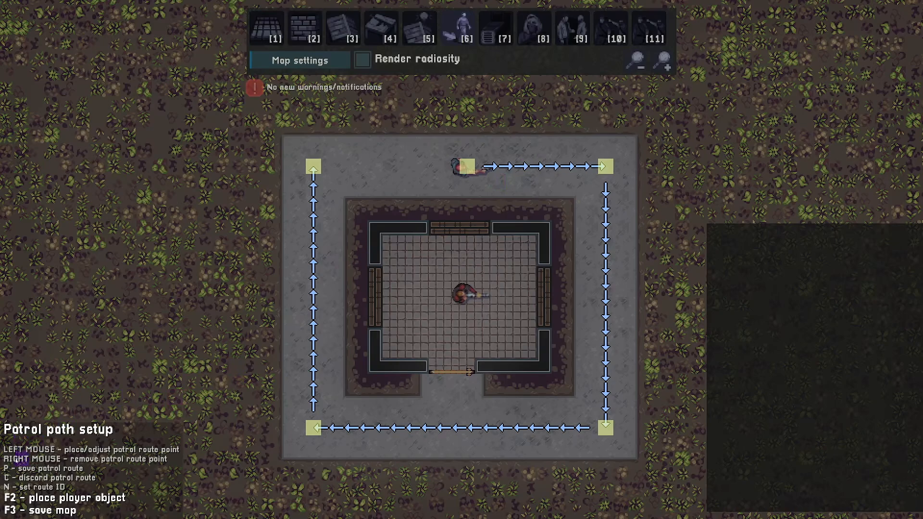
# Name the patrol route outside and assign it to goon_u_1
pyautogui.press('n')
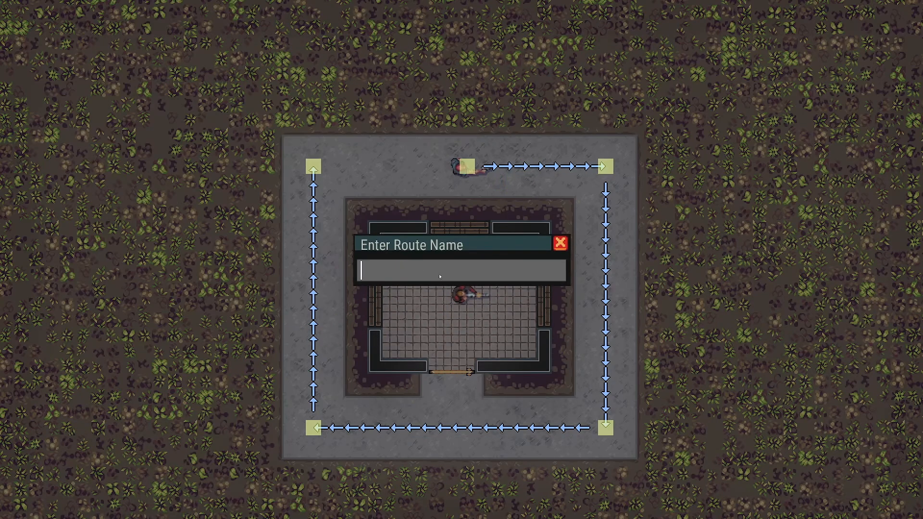
pyautogui.write('outside')
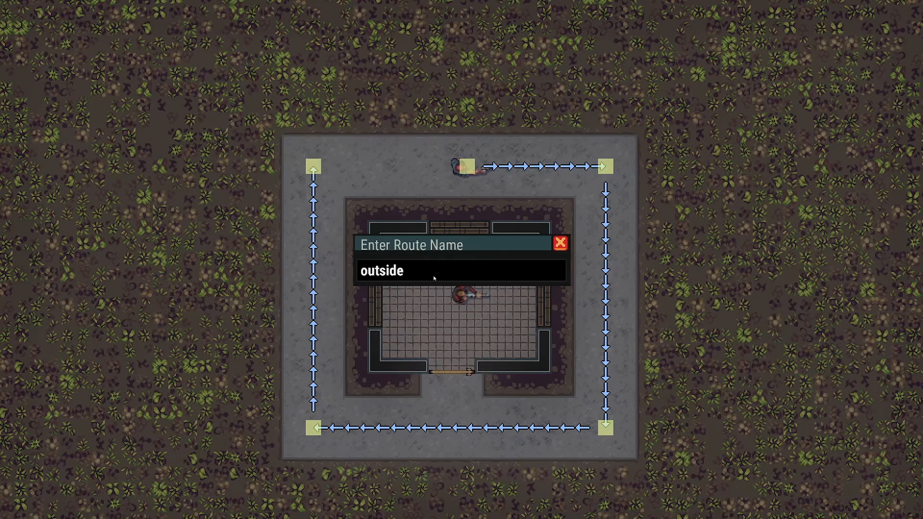
pyautogui.click(560, 242)
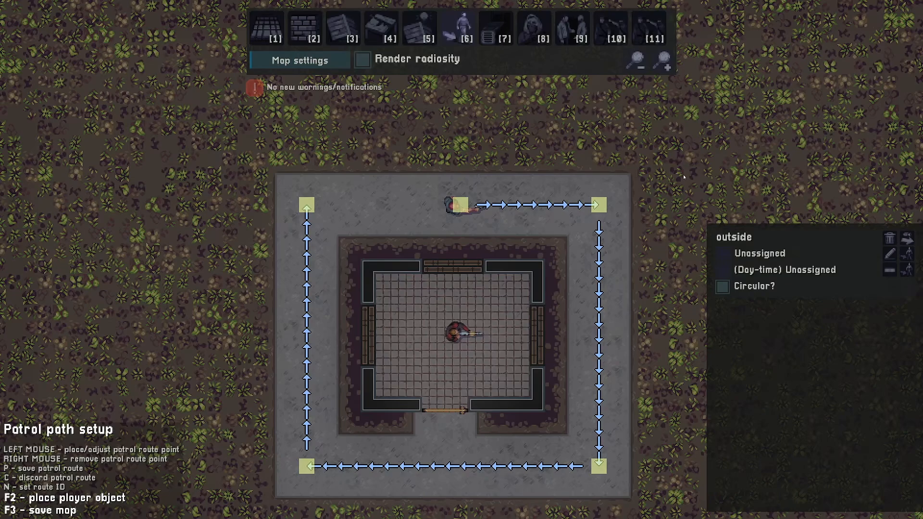
pyautogui.click(907, 256)
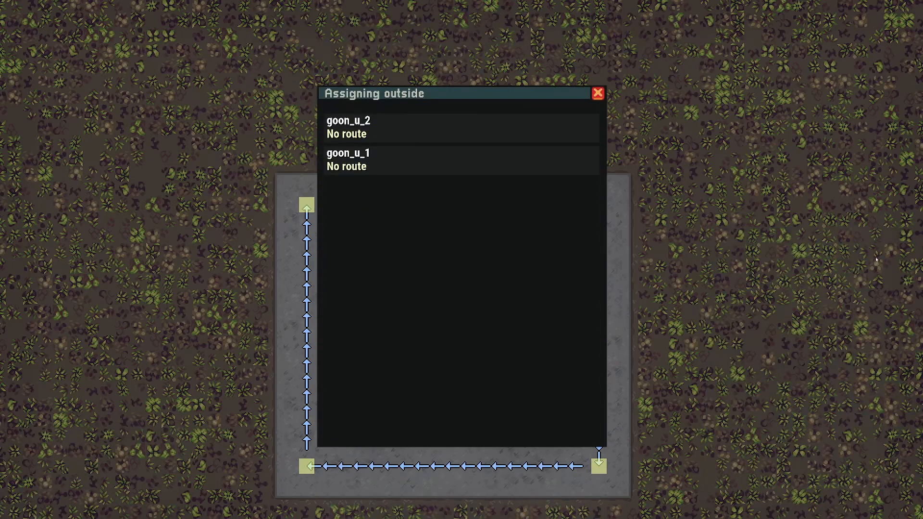
pyautogui.click(367, 156)
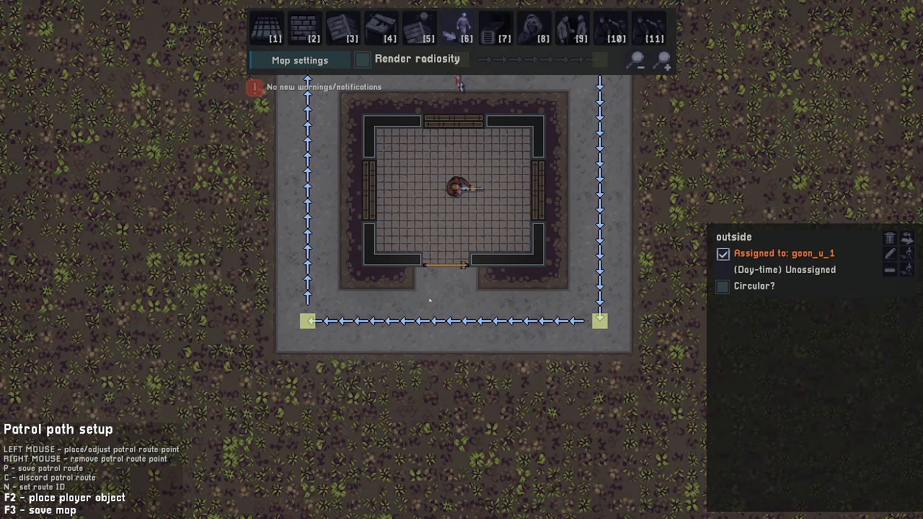
# Test-play the map to watch the goon patrol, then return to the editor
pyautogui.press('2')
pyautogui.press('F1')
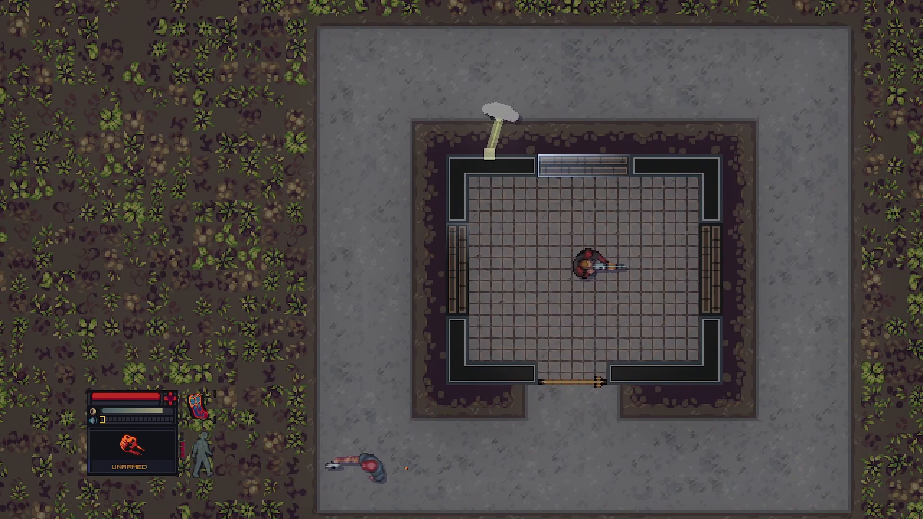
pyautogui.press('d')
pyautogui.press('s')
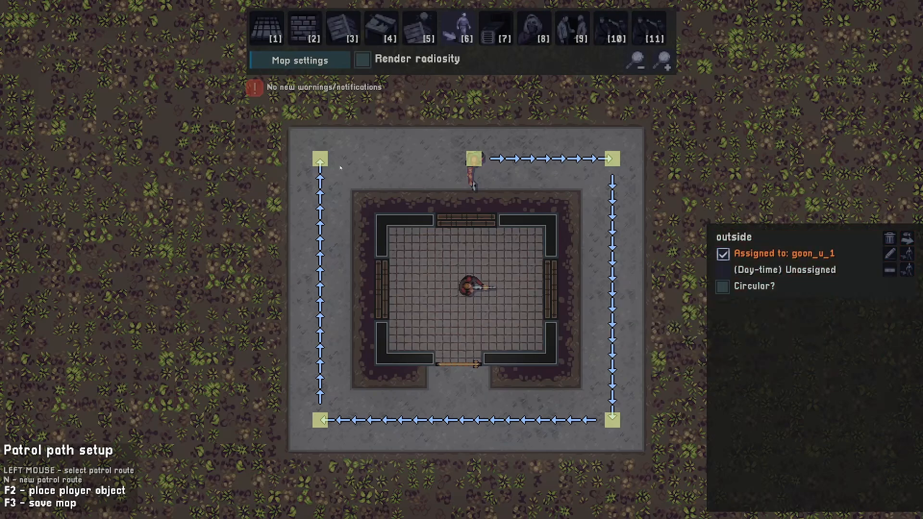
# Reselect the outside route, finish its edit and make it circular
pyautogui.moveTo(317, 159)
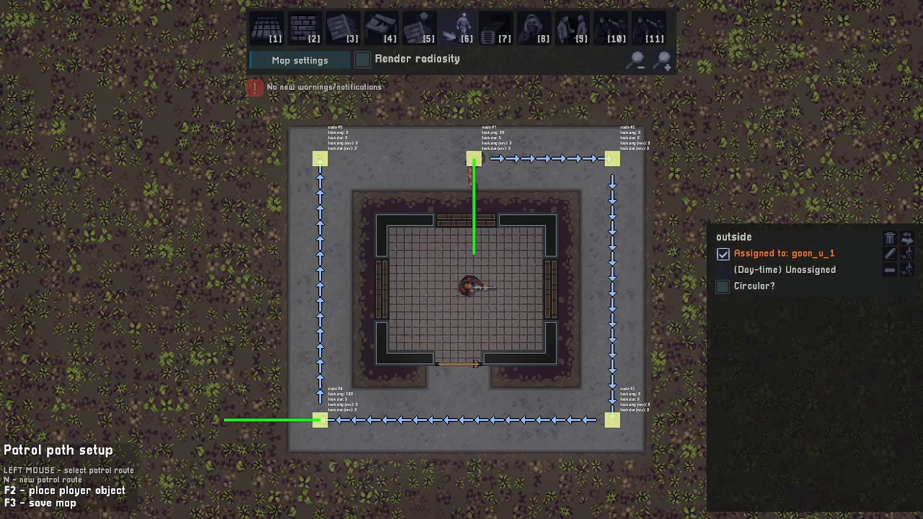
pyautogui.click(474, 160)
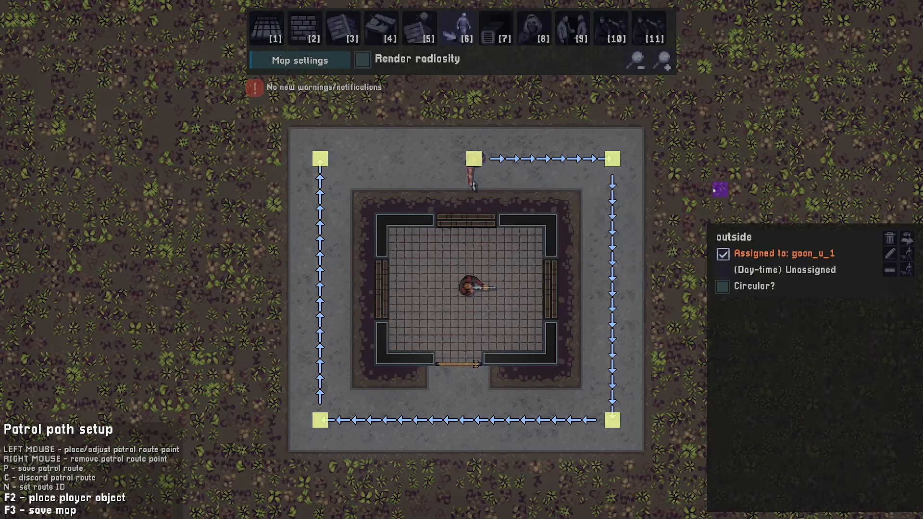
pyautogui.press('p')
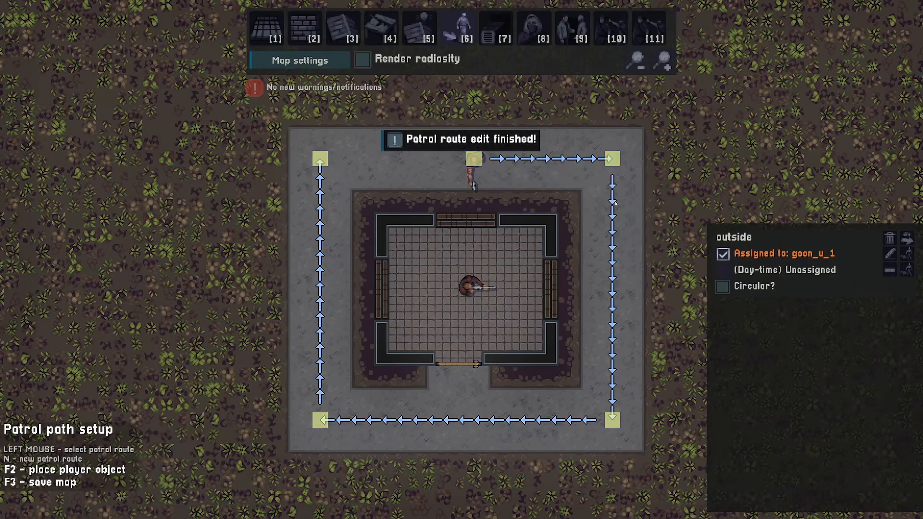
pyautogui.click(723, 287)
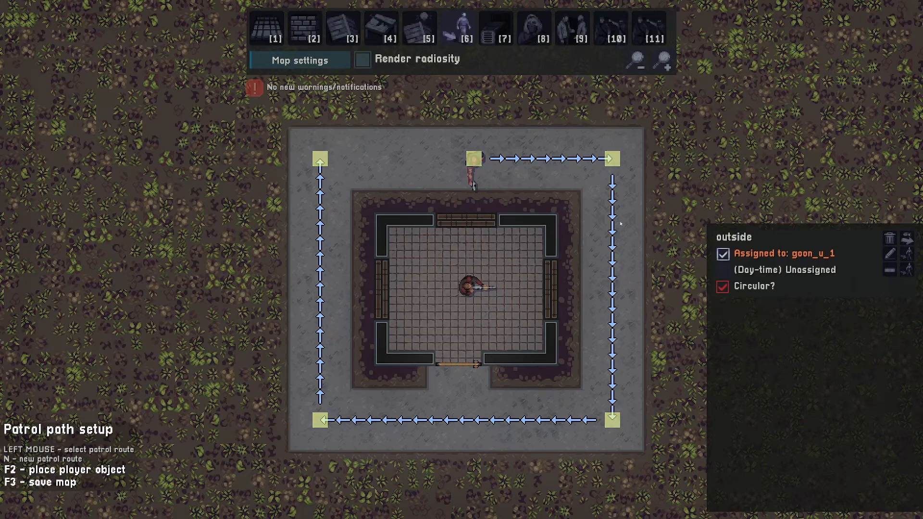
# Move the inner goon toward the right side of the room
pyautogui.press('8')
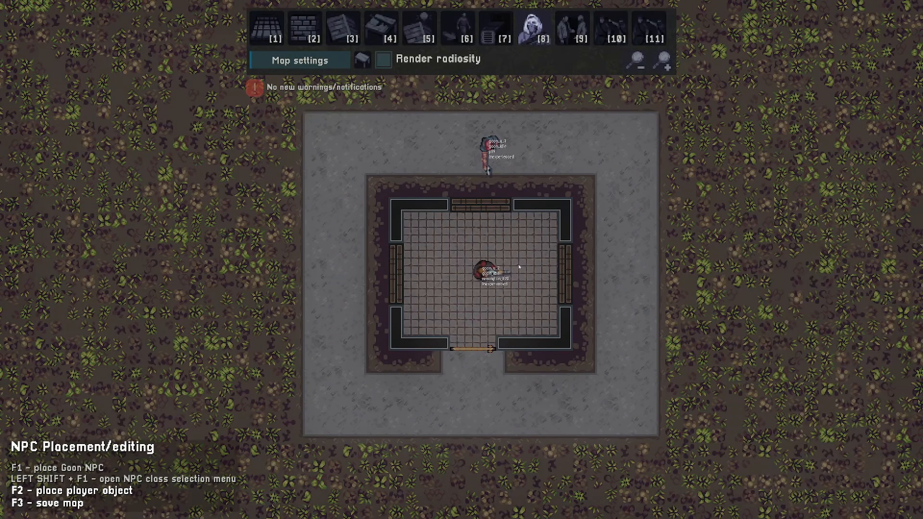
pyautogui.moveTo(483, 273); pyautogui.dragTo(537, 291)
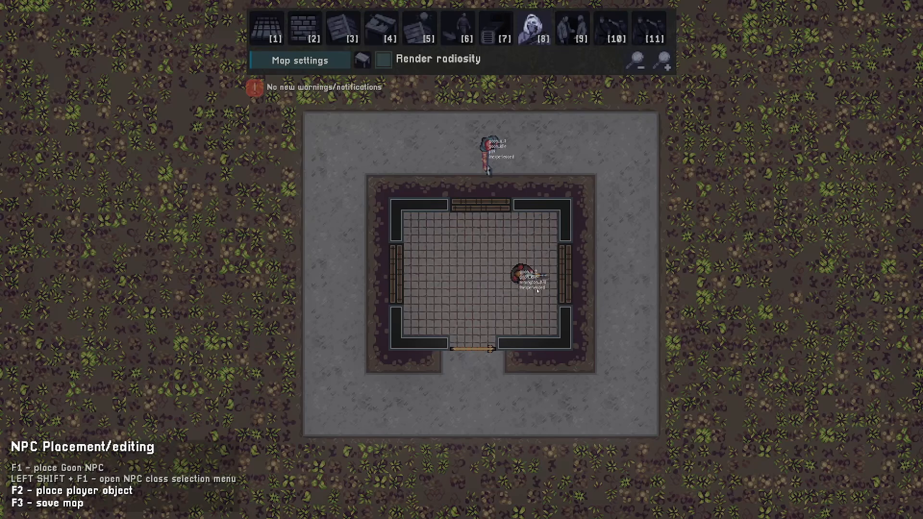
# Search the tilegrid objects for table and place a wooden table rotated -90° in the room's left part
pyautogui.press('4')
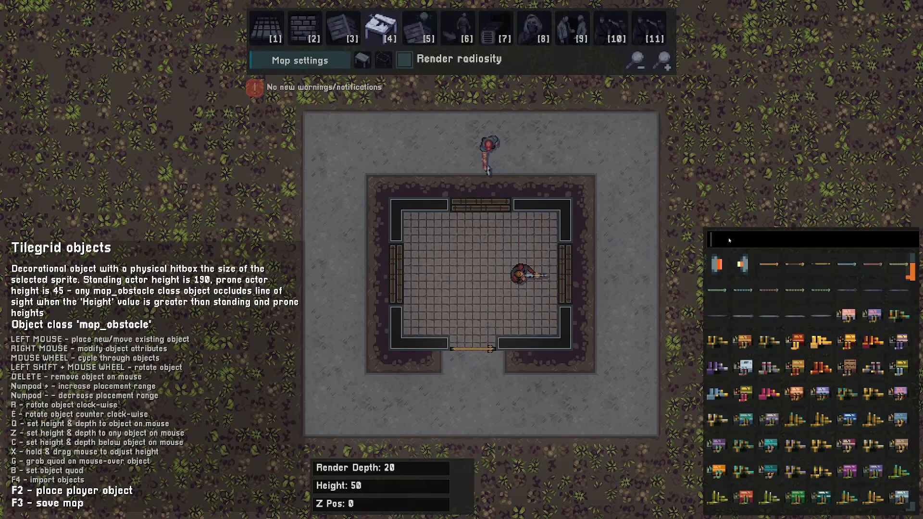
pyautogui.write('table')
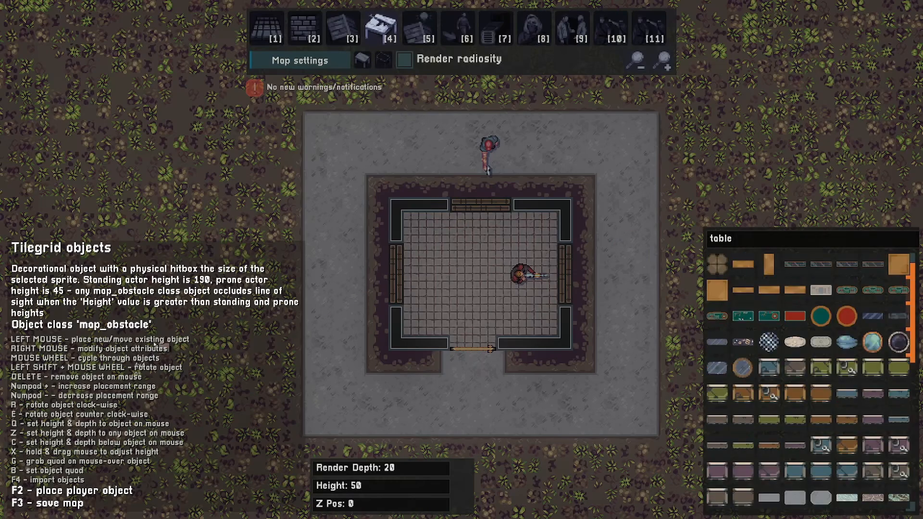
pyautogui.scroll(-10, 816, 328)
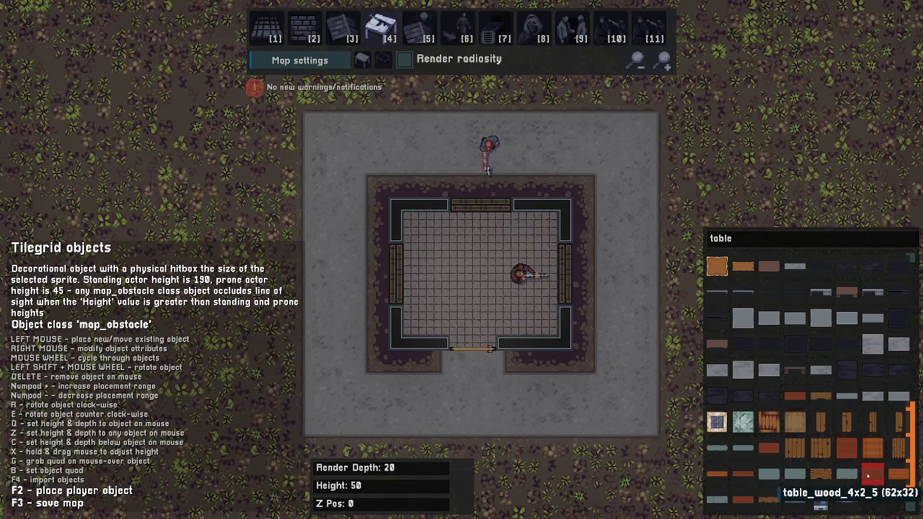
pyautogui.click(769, 474)
pyautogui.press('e')
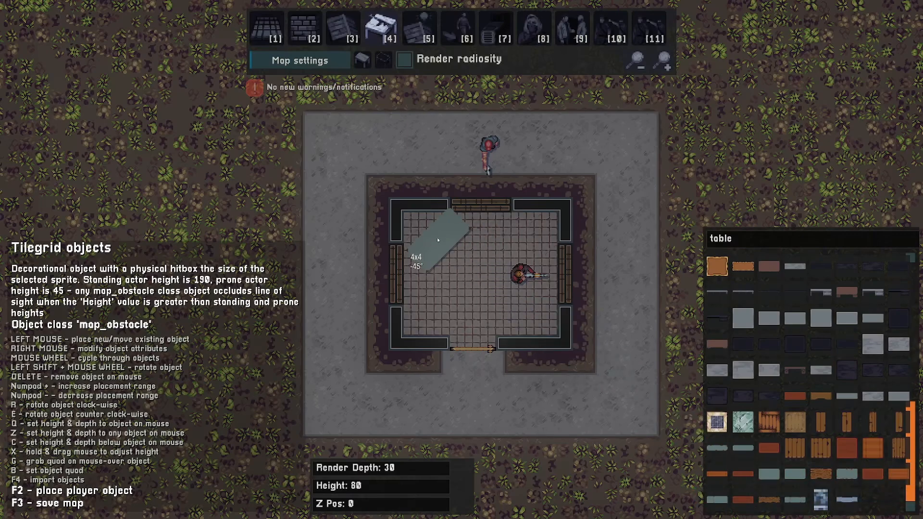
pyautogui.click(421, 246)
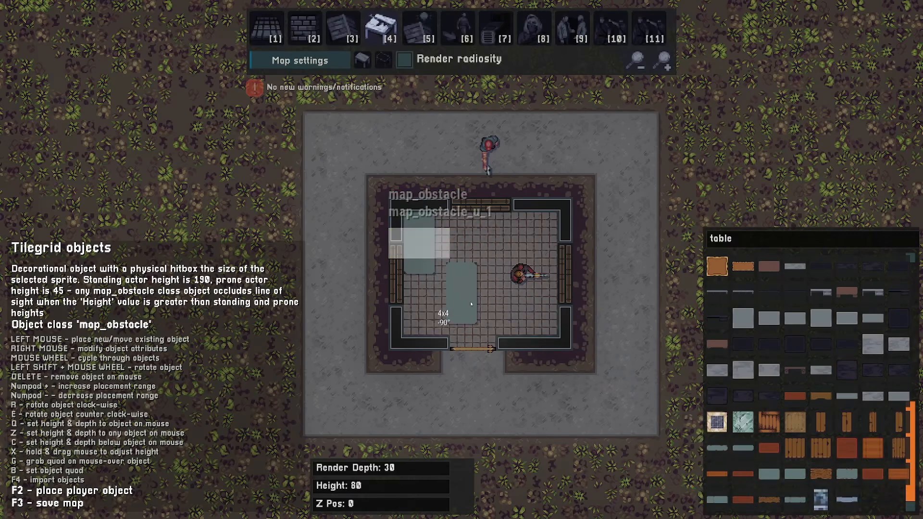
# Set up a money_pickup tilegrid object worth $500 with the object name ID wad_of_cash
pyautogui.press('2')
pyautogui.press('4')
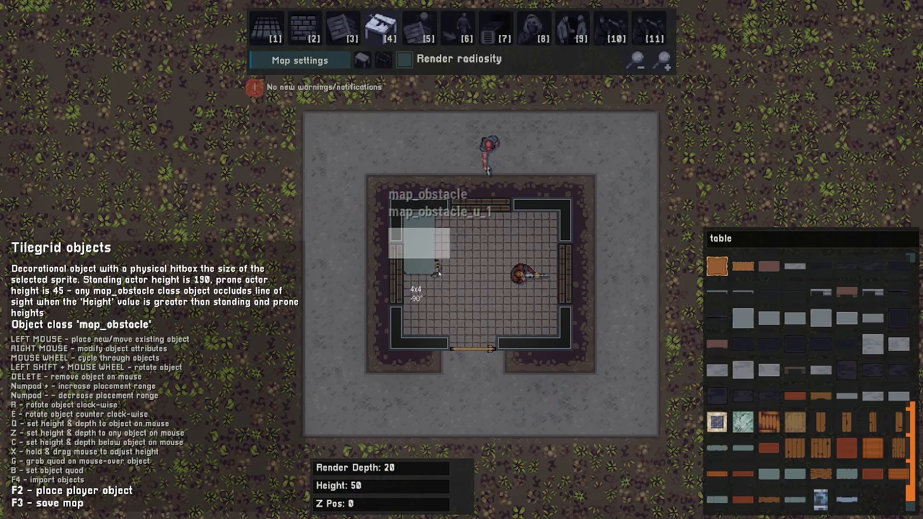
pyautogui.scroll(-4, 446, 305)
pyautogui.scroll(-2, 446, 305)
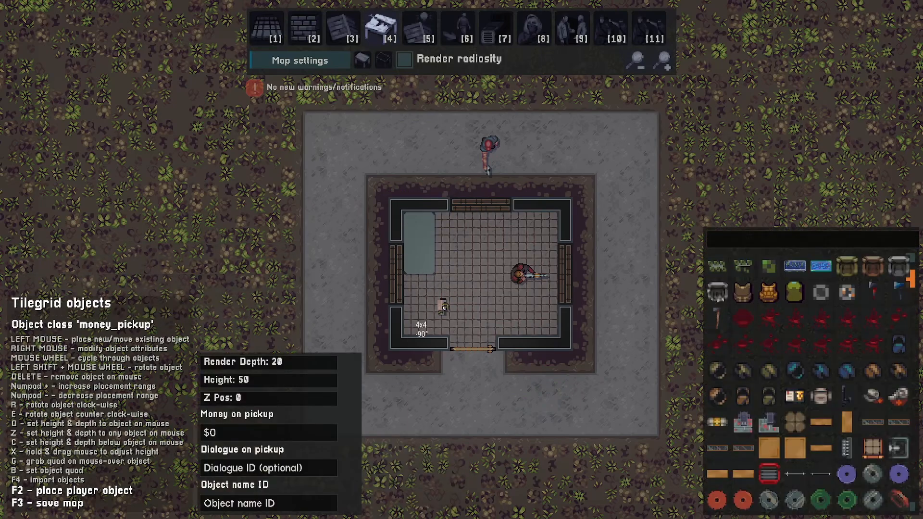
pyautogui.scroll(1, 423, 322)
pyautogui.click(252, 432)
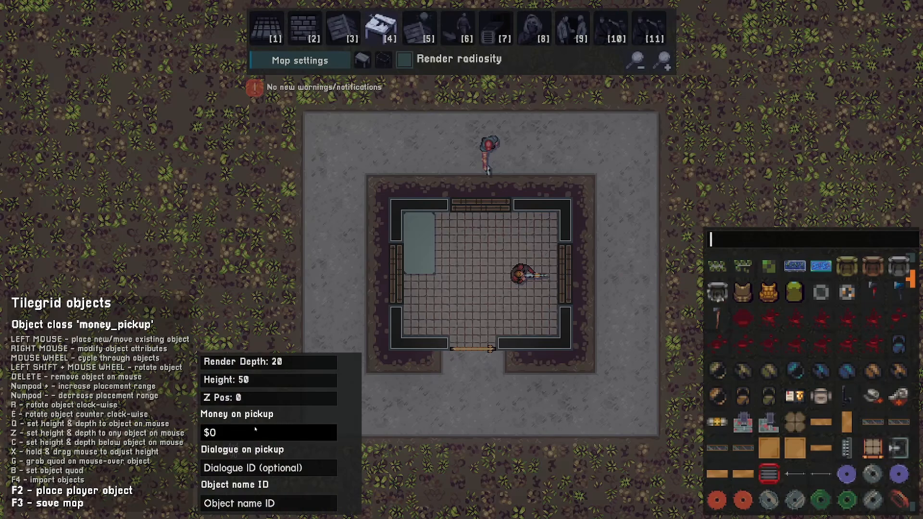
pyautogui.press('BackSpace')
pyautogui.write('500')
pyautogui.click(277, 504)
pyautogui.write('wad')
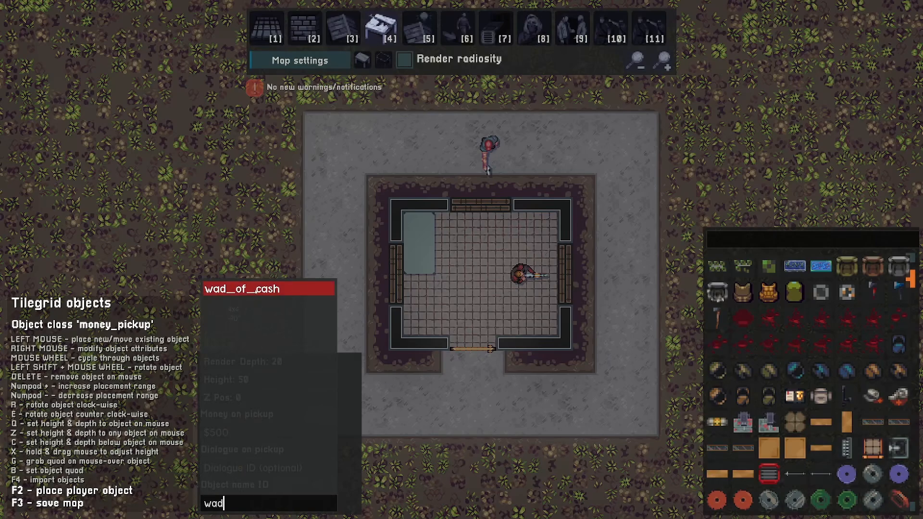
pyautogui.click(298, 288)
# Search the sprites for money, choose money_pile_1, match its height to the table and place the cash on it
pyautogui.click(725, 240)
pyautogui.write('money')
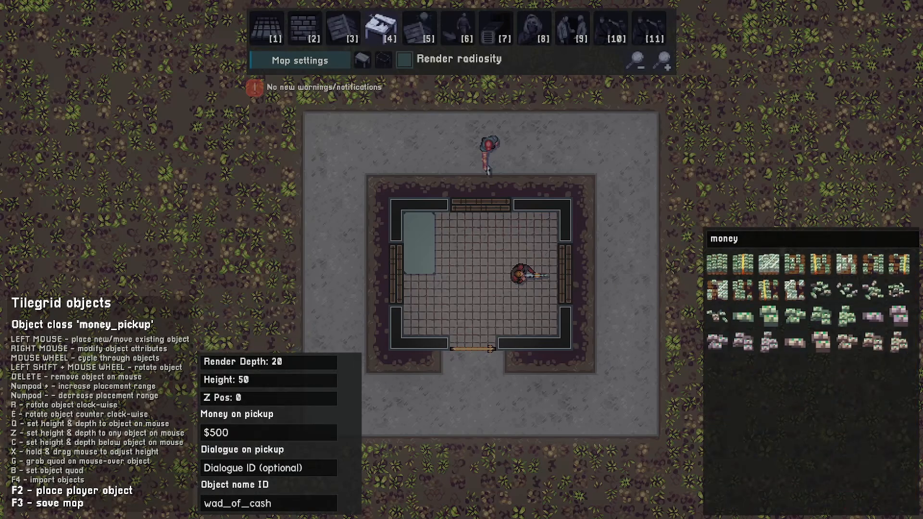
pyautogui.click(820, 288)
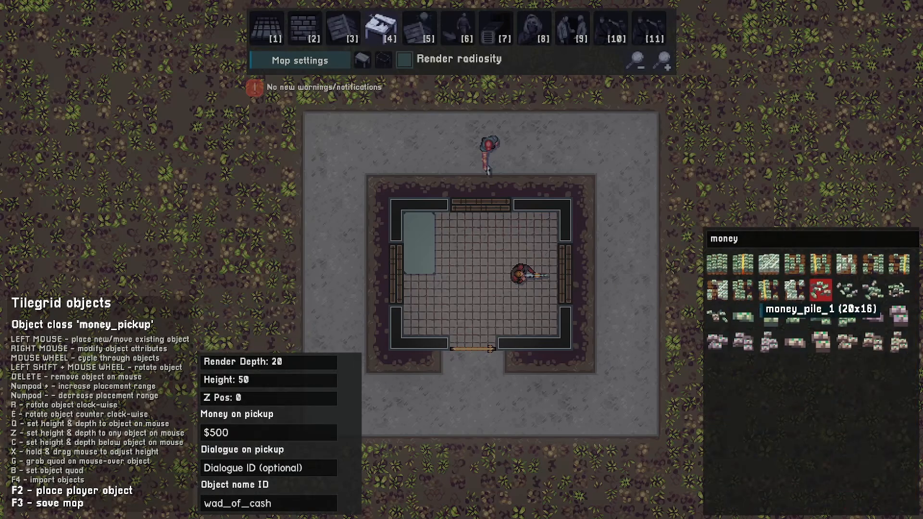
pyautogui.press('q')
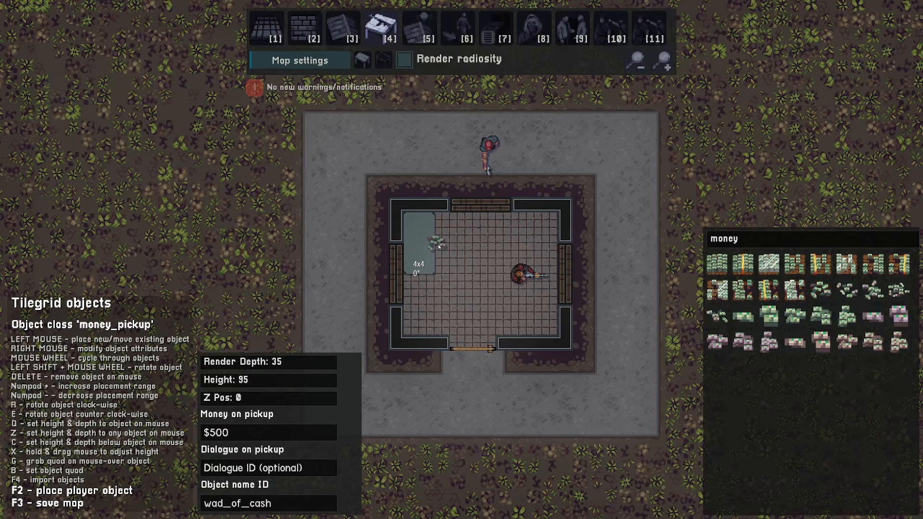
pyautogui.click(424, 246)
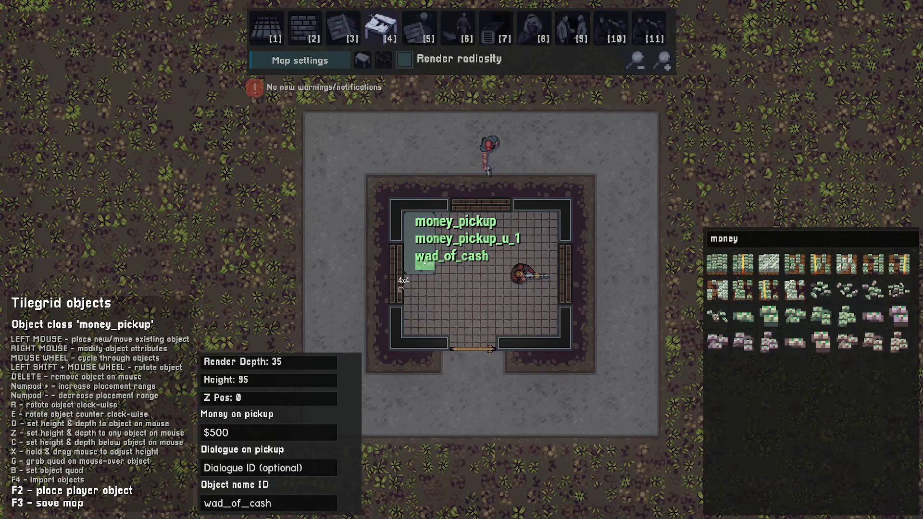
# Clear the sprite search, pick another sprite and reset the object depth and height to defaults
pyautogui.press('BackSpace')
pyautogui.press('BackSpace')
pyautogui.press('BackSpace')
pyautogui.press('BackSpace')
pyautogui.press('BackSpace')
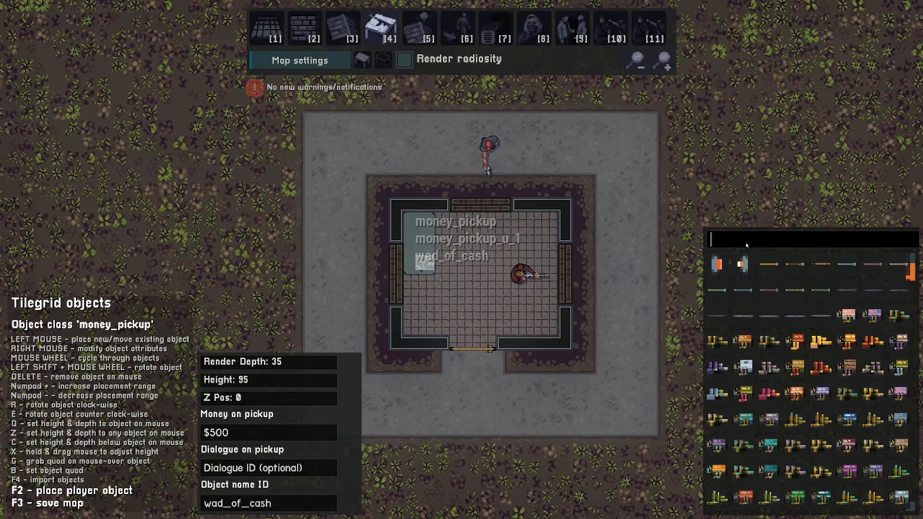
pyautogui.click(846, 316)
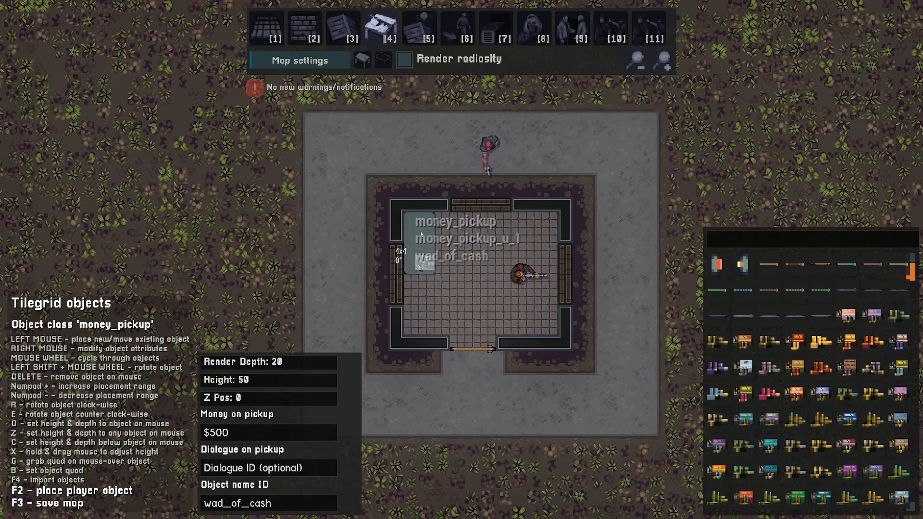
pyautogui.press('q')
pyautogui.press('q')
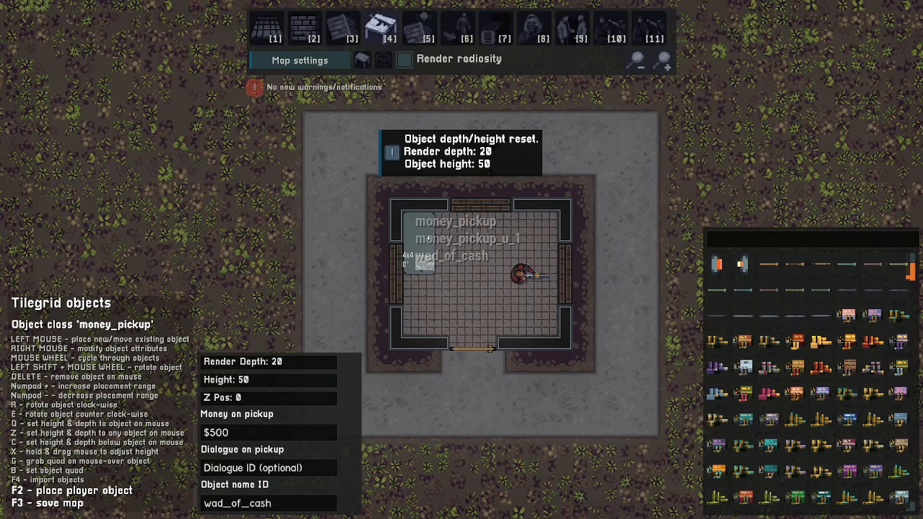
# Switch to the map_decor object class, search the sprites for box and place a box on the table
pyautogui.scroll(-1, 610, 245)
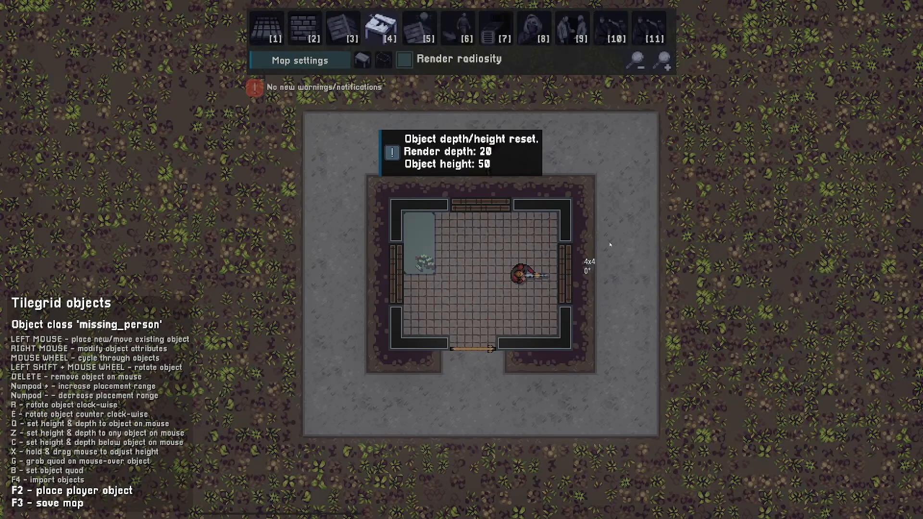
pyautogui.scroll(-4, 610, 244)
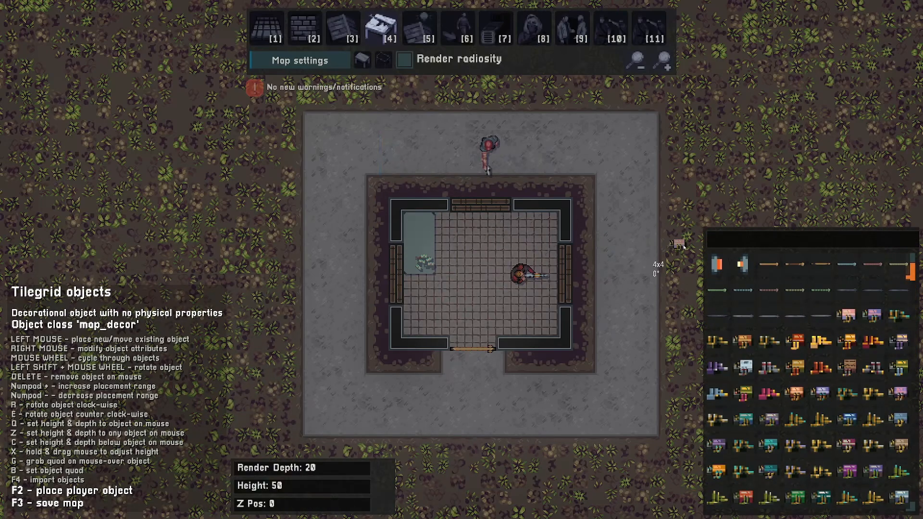
pyautogui.click(721, 245)
pyautogui.write('box')
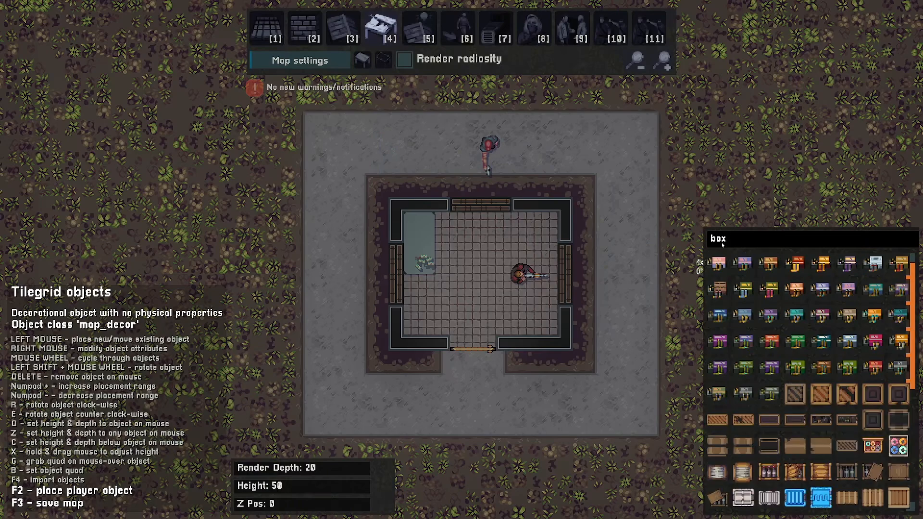
pyautogui.click(821, 394)
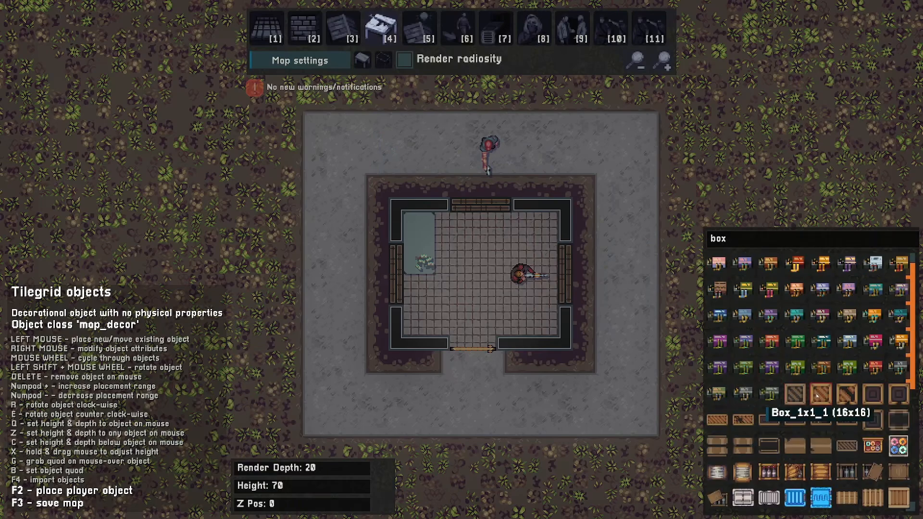
pyautogui.keyDown('shift'); pyautogui.scroll(1, 434, 233); pyautogui.keyUp('shift')
pyautogui.click(433, 231)
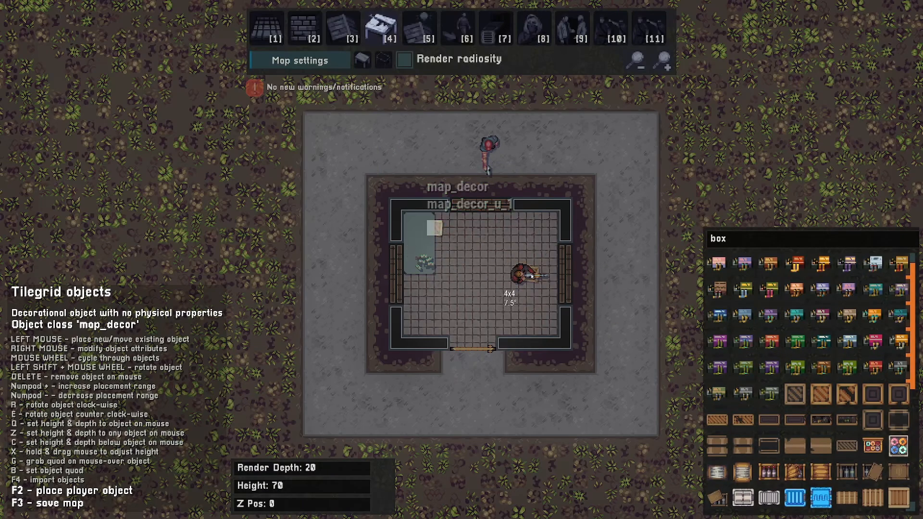
# Enable Render radiosity and compute the lighting in the level settings
pyautogui.press('2')
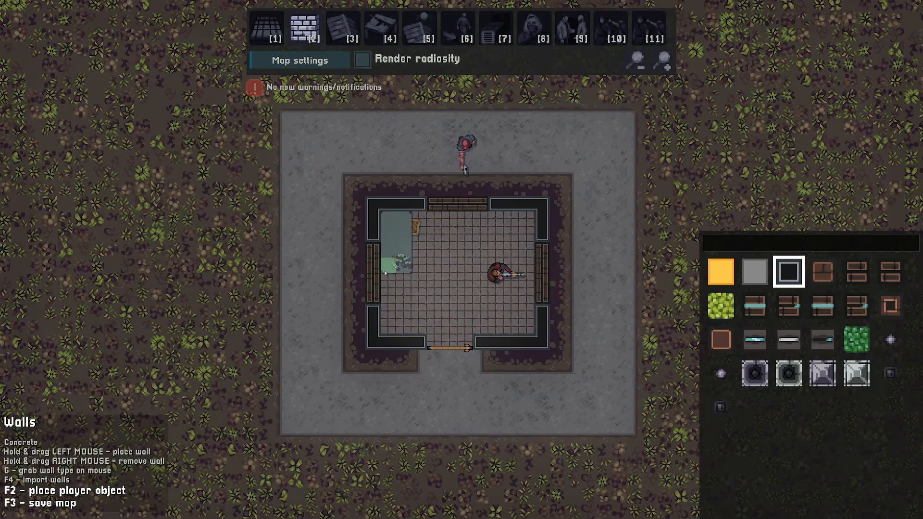
pyautogui.click(369, 66)
pyautogui.click(363, 61)
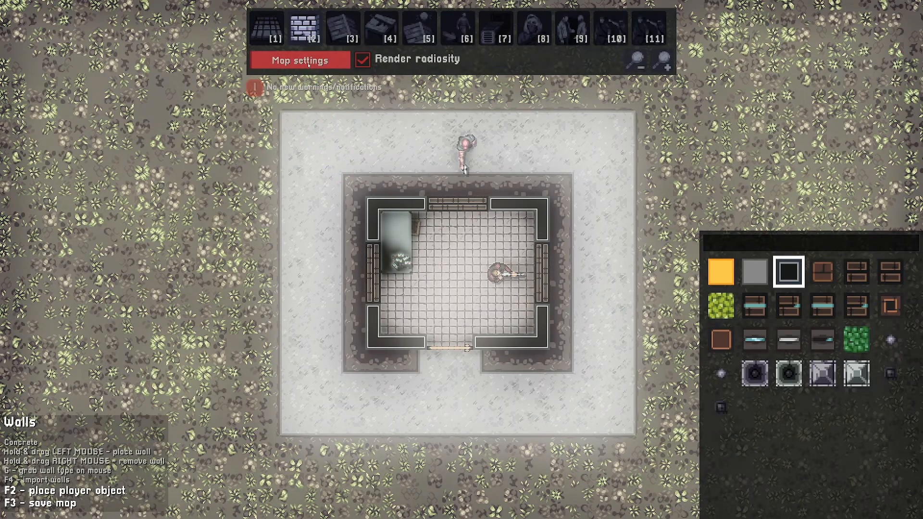
pyautogui.click(308, 63)
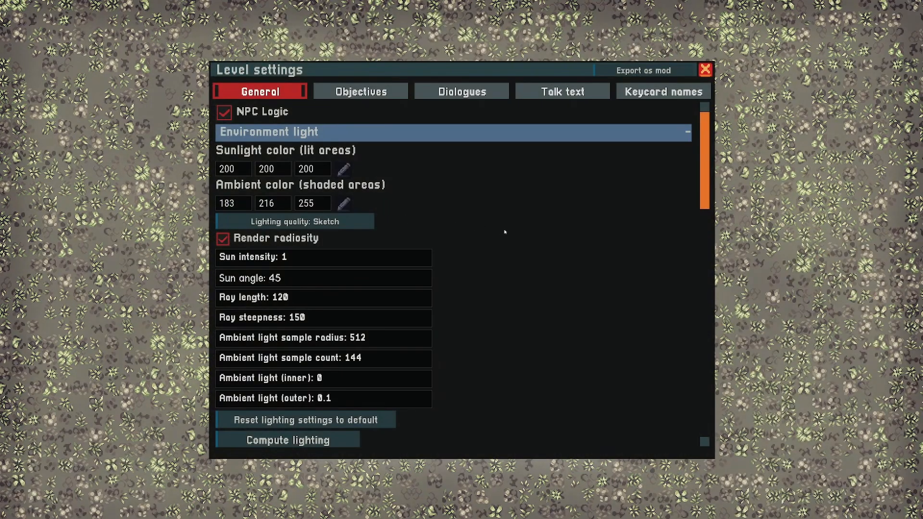
pyautogui.scroll(-3, 504, 231)
pyautogui.scroll(3, 298, 437)
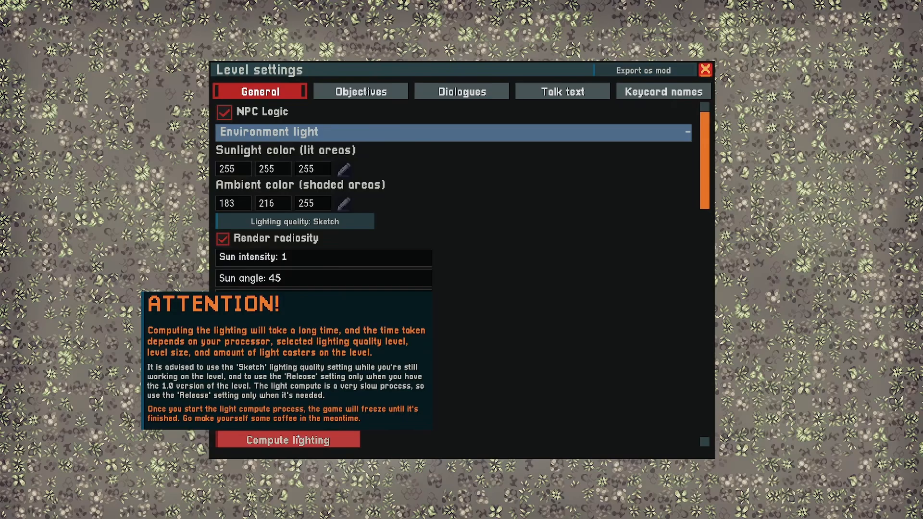
pyautogui.click(297, 437)
# Draw a roof light obstructor covering the whole interior of the room
pyautogui.press('s')
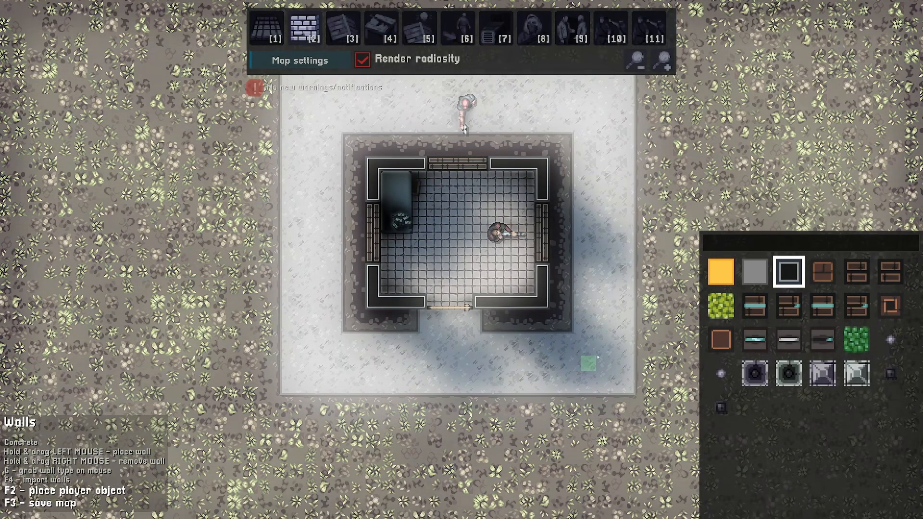
pyautogui.press('d')
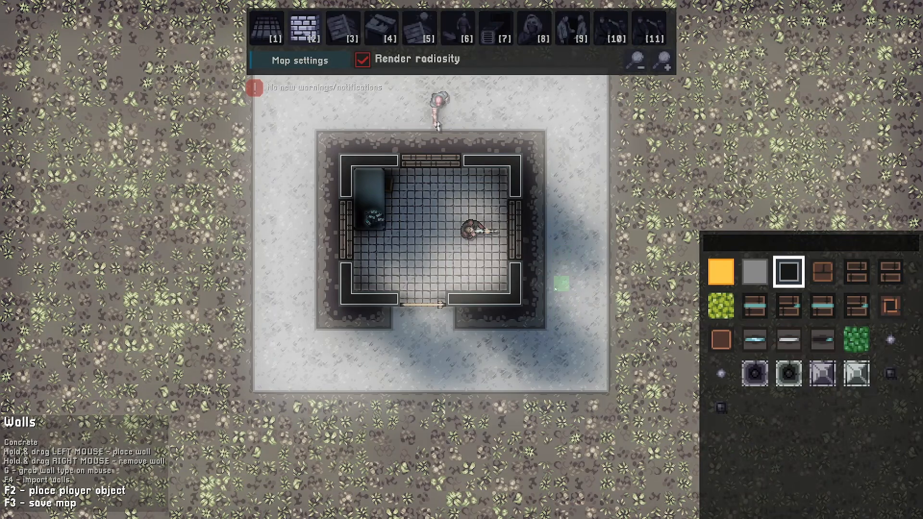
pyautogui.press('w')
pyautogui.press('w')
pyautogui.press('a')
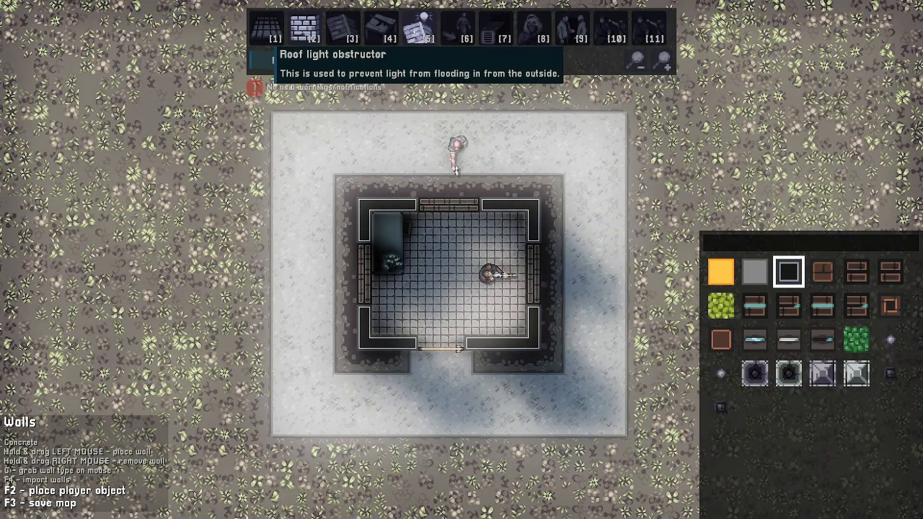
pyautogui.click(414, 31)
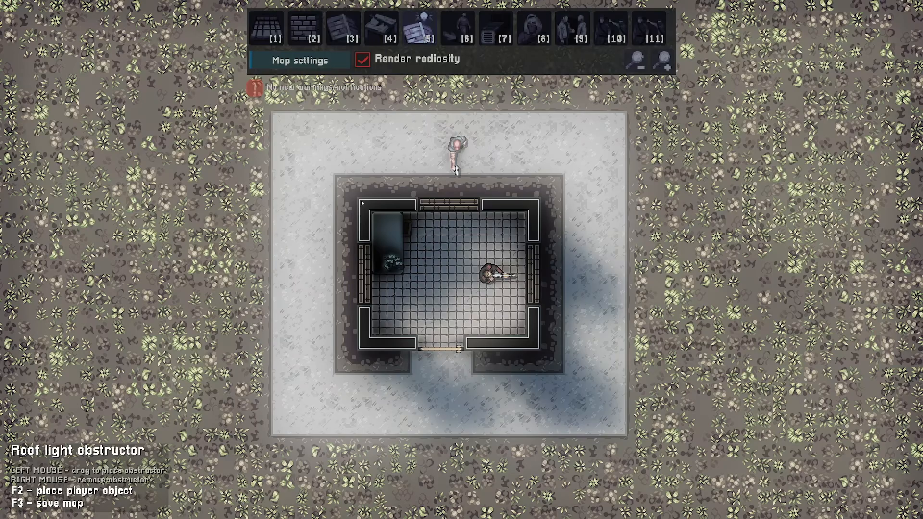
pyautogui.moveTo(361, 202); pyautogui.dragTo(535, 346)
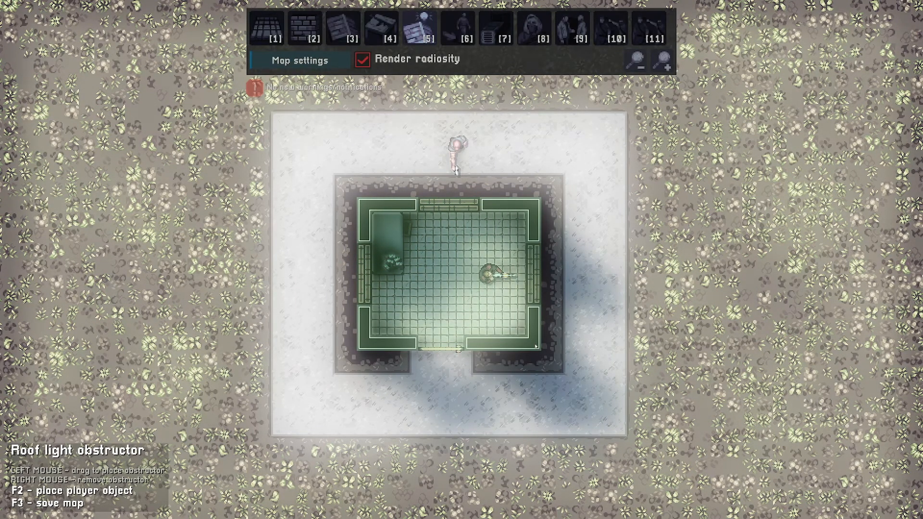
pyautogui.moveTo(535, 346); pyautogui.dragTo(535, 347)
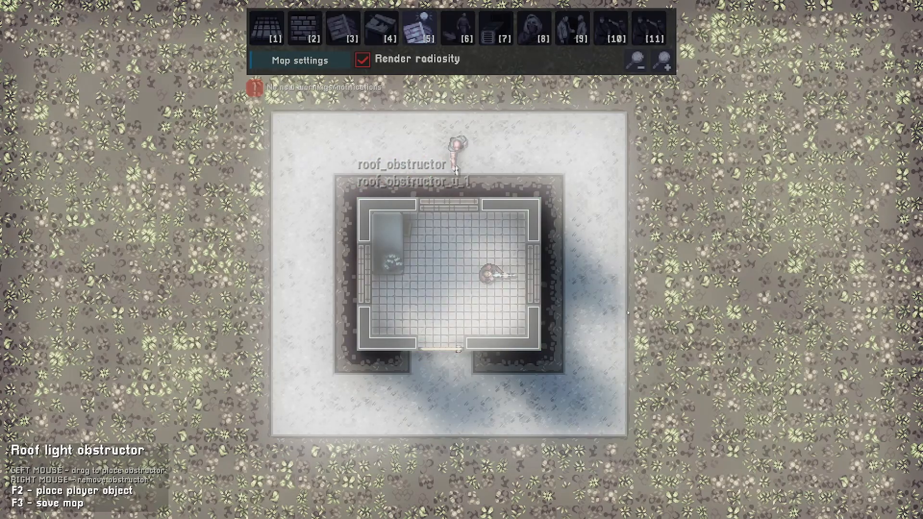
pyautogui.press('s')
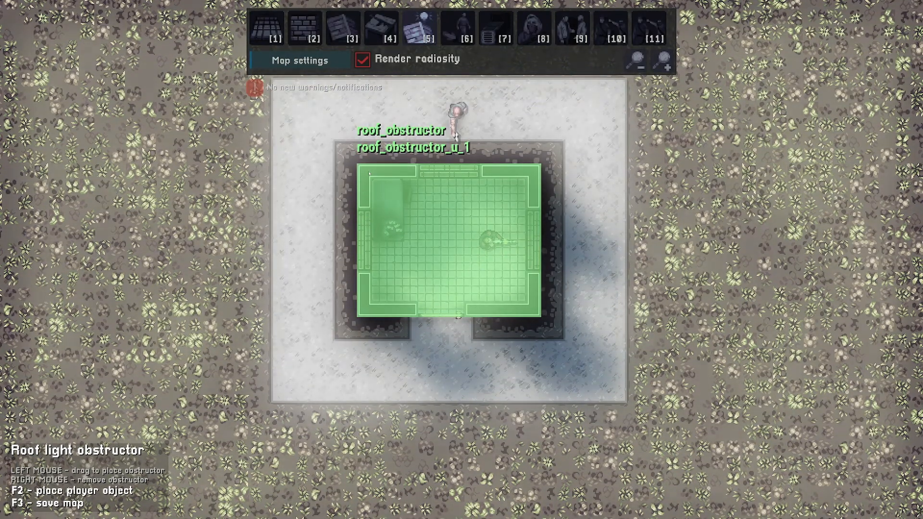
# Recompute the level lighting from the map settings with the roof obstructor in place
pyautogui.press('2')
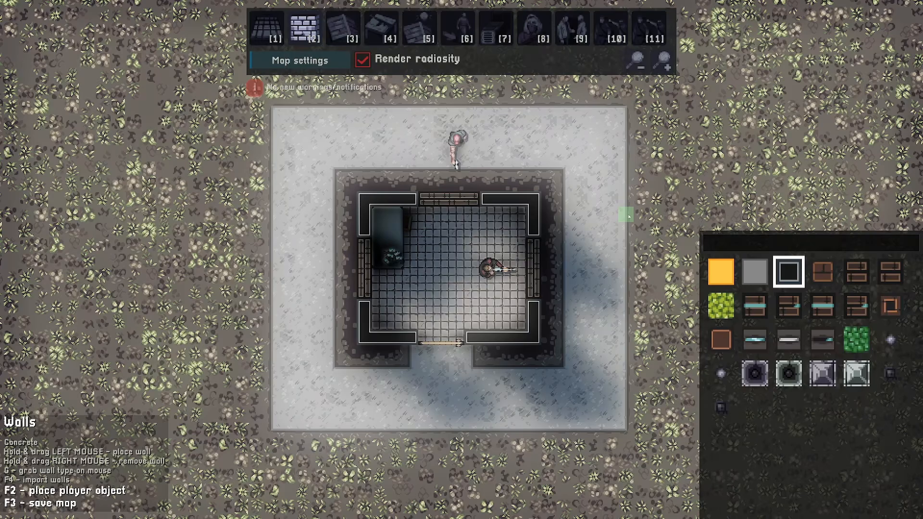
pyautogui.click(299, 60)
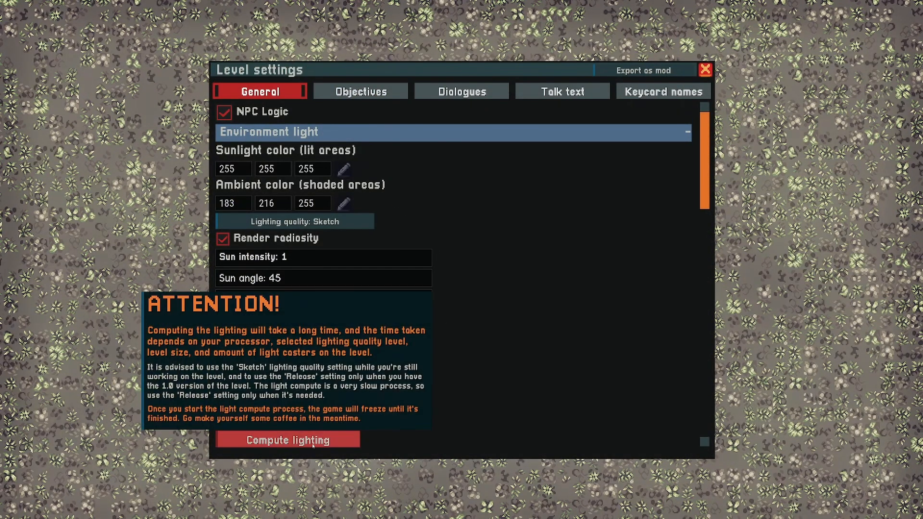
pyautogui.click(312, 440)
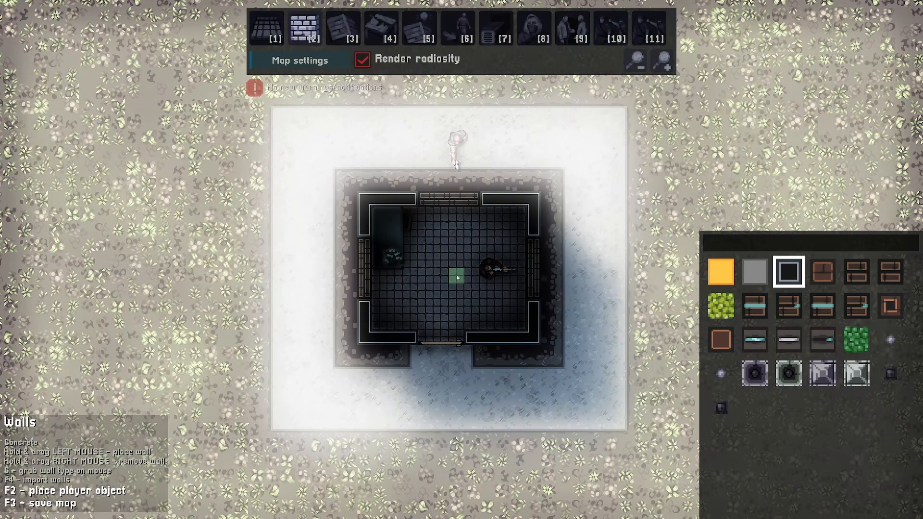
pyautogui.press('5')
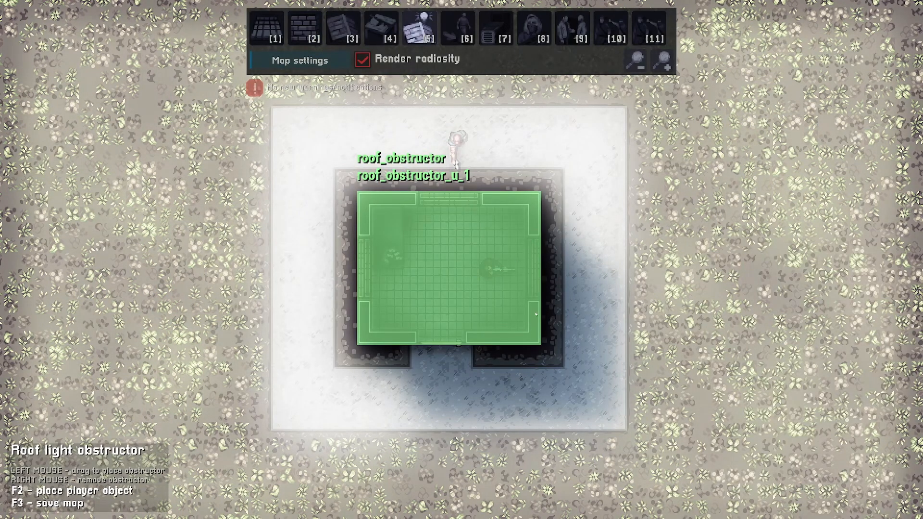
pyautogui.press('2')
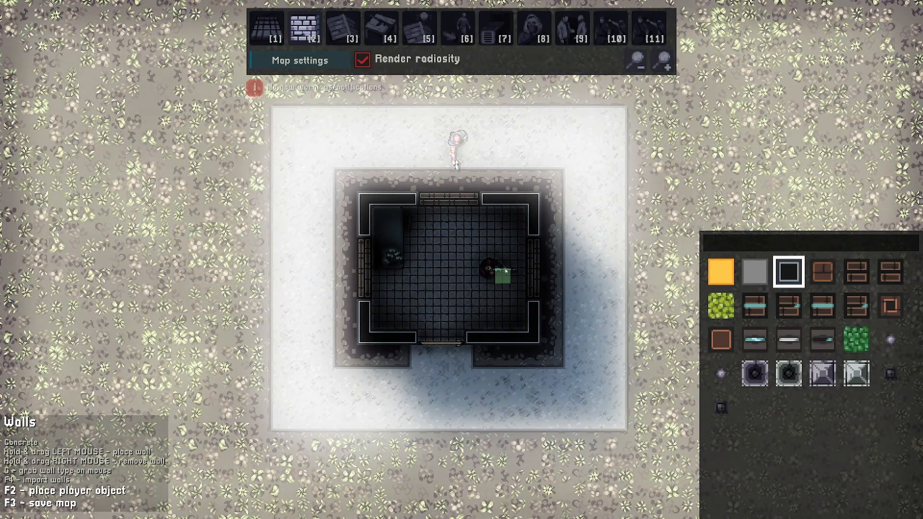
# Drag concrete walls across the room and compute the level lighting again
pyautogui.press('s')
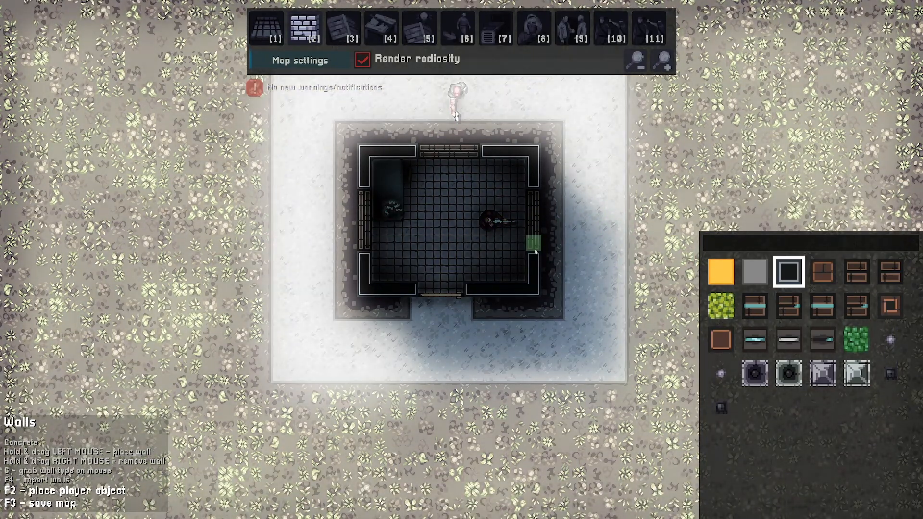
pyautogui.moveTo(533, 244)
pyautogui.mouseDown()
pyautogui.moveTo(533, 203)
pyautogui.moveTo(471, 148)
pyautogui.moveTo(391, 148)
pyautogui.moveTo(364, 251)
pyautogui.mouseUp()
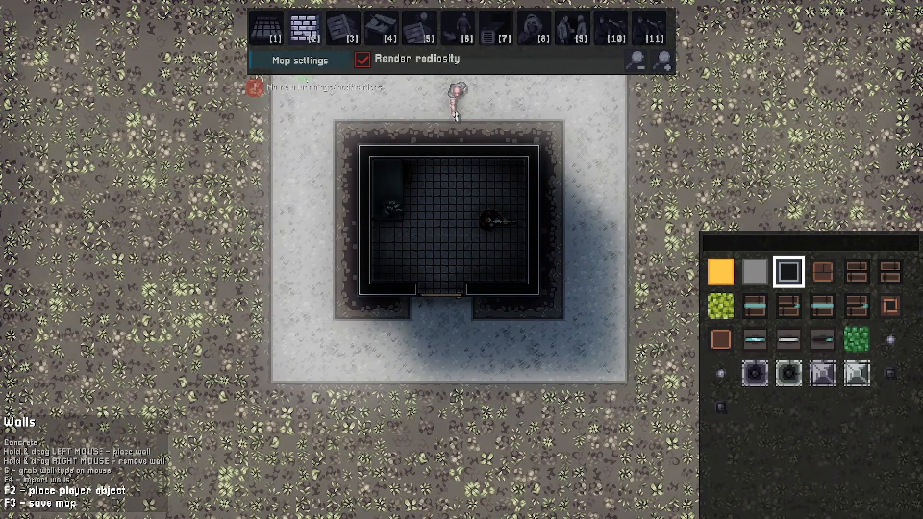
pyautogui.click(306, 63)
pyautogui.click(306, 439)
pyautogui.press('Escape')
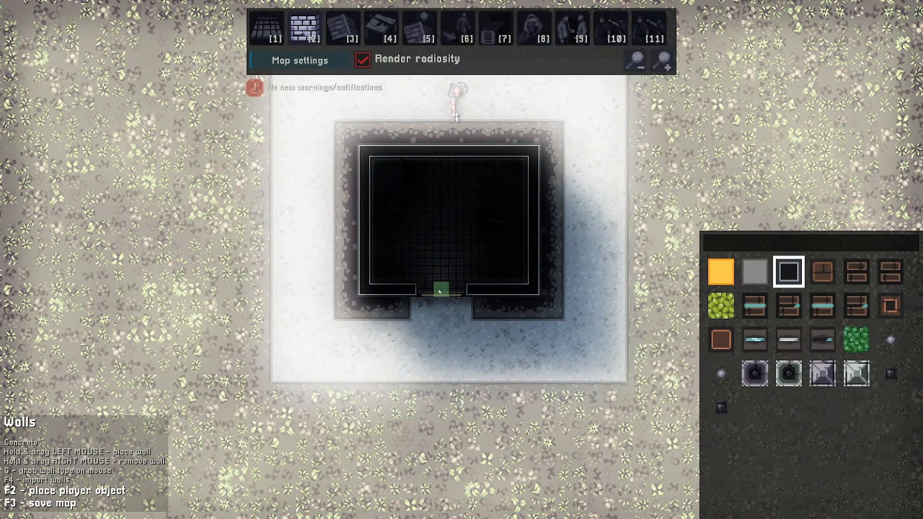
# Place low climbable walls in the gaps of the room's right, top and left walls
pyautogui.press('w')
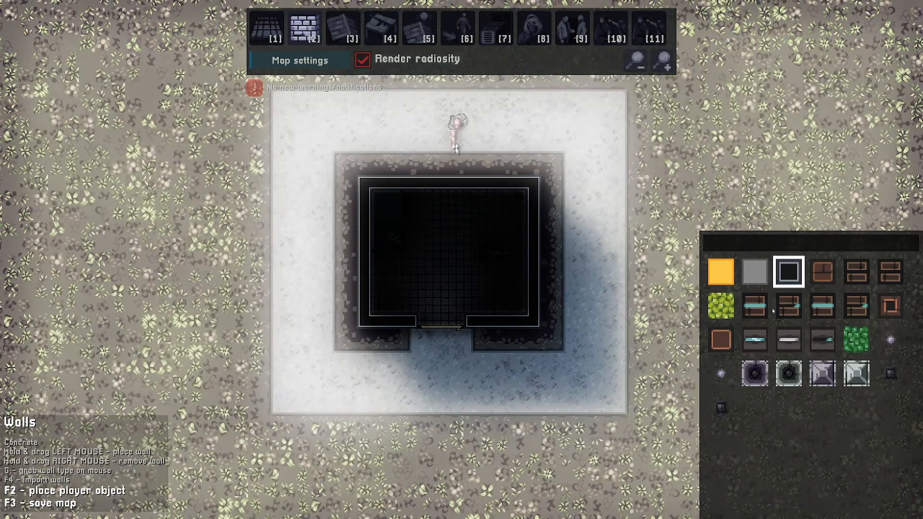
pyautogui.click(856, 271)
pyautogui.moveTo(532, 258)
pyautogui.mouseDown()
pyautogui.moveTo(533, 248)
pyautogui.moveTo(532, 274)
pyautogui.mouseUp()
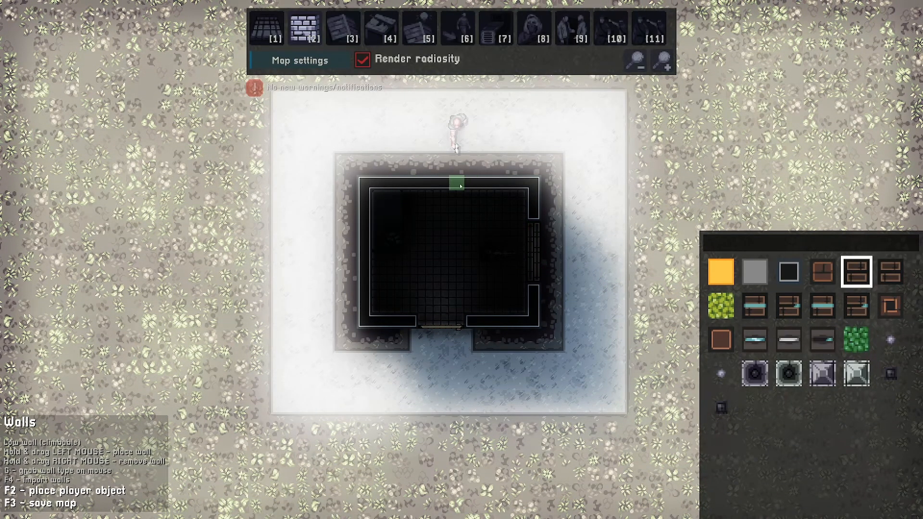
pyautogui.moveTo(456, 181)
pyautogui.mouseDown()
pyautogui.moveTo(439, 185)
pyautogui.moveTo(473, 183)
pyautogui.mouseUp()
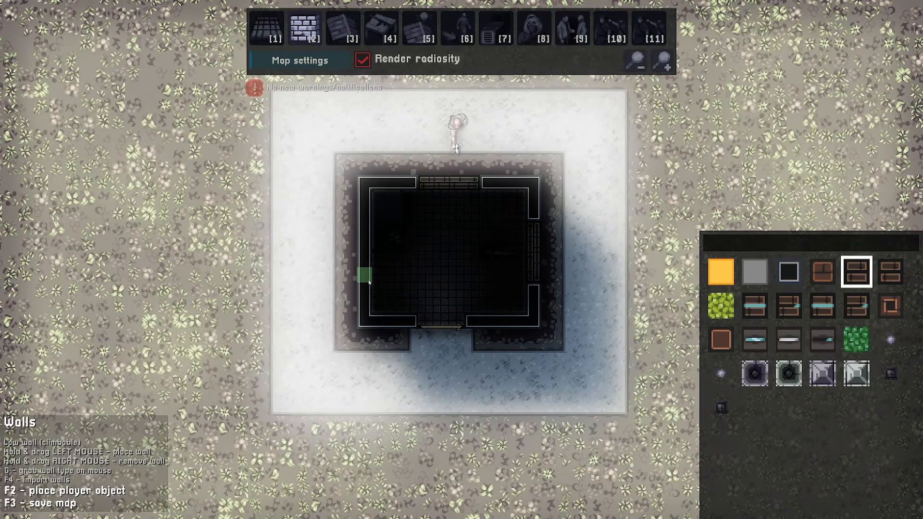
pyautogui.moveTo(363, 274); pyautogui.dragTo(370, 248)
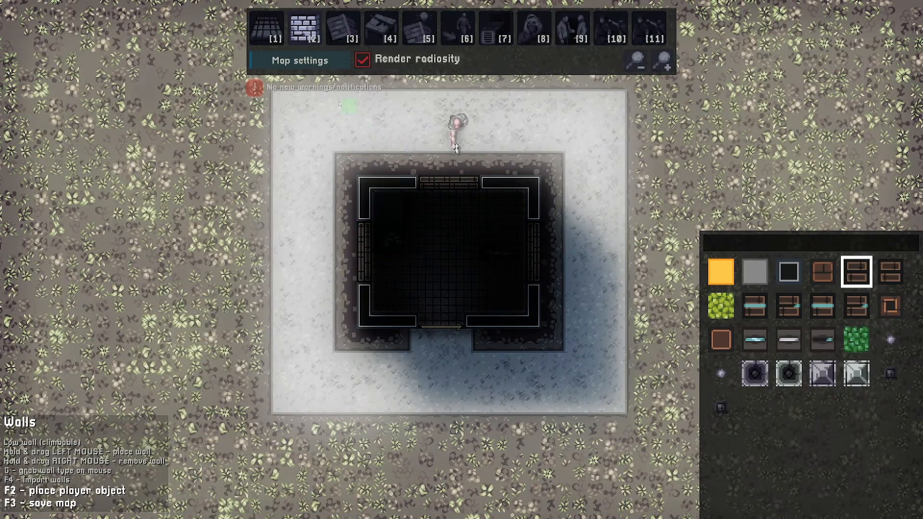
# Recompute the level lighting from the map settings
pyautogui.click(300, 60)
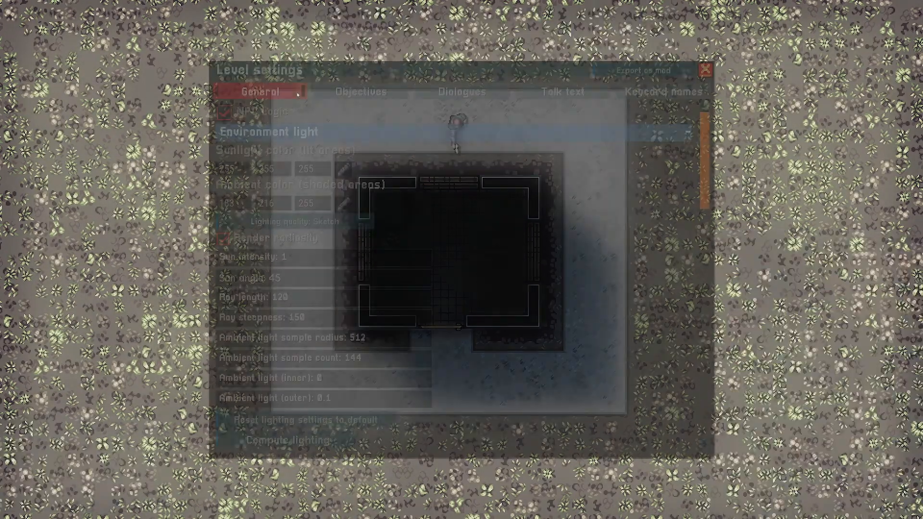
pyautogui.click(286, 439)
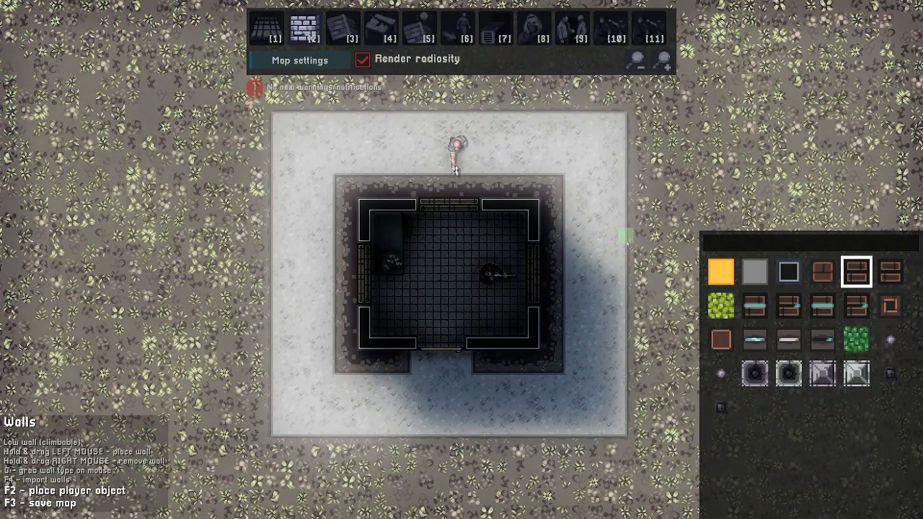
pyautogui.moveTo(599, 209); pyautogui.dragTo(597, 206, button='middle')
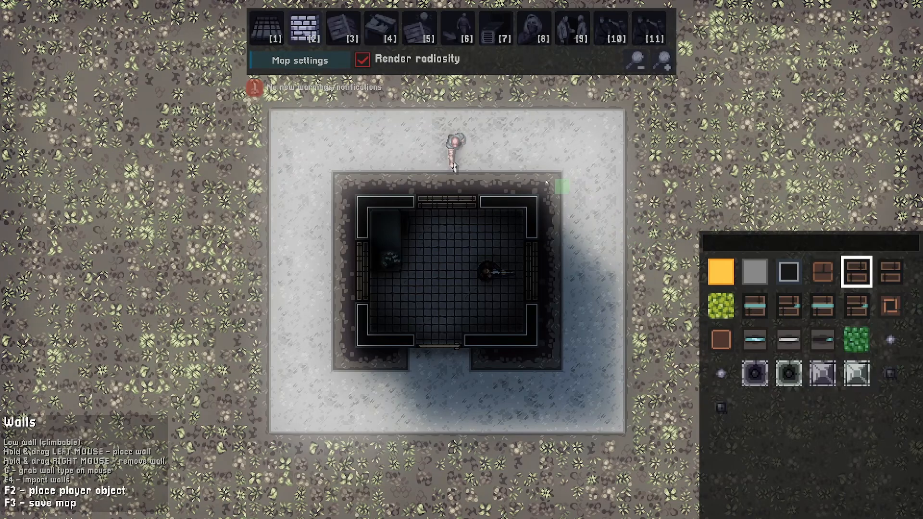
# Set the sunlight colour to the Night 2 preset (25, 25, 35) in the level settings
pyautogui.click(311, 61)
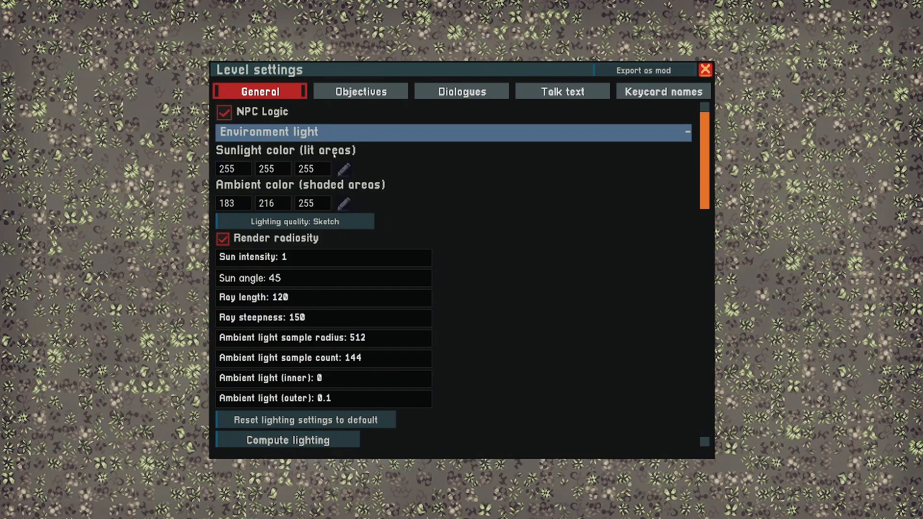
pyautogui.click(344, 169)
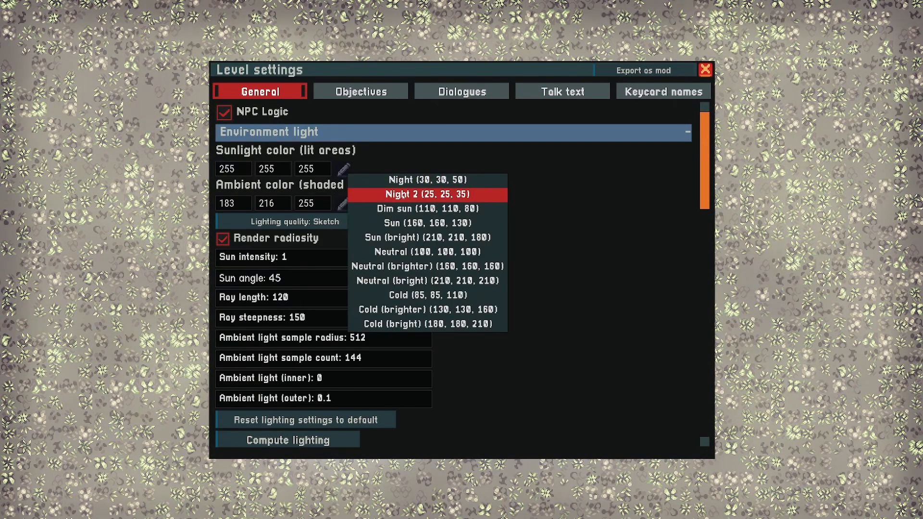
pyautogui.click(404, 193)
pyautogui.press('Escape')
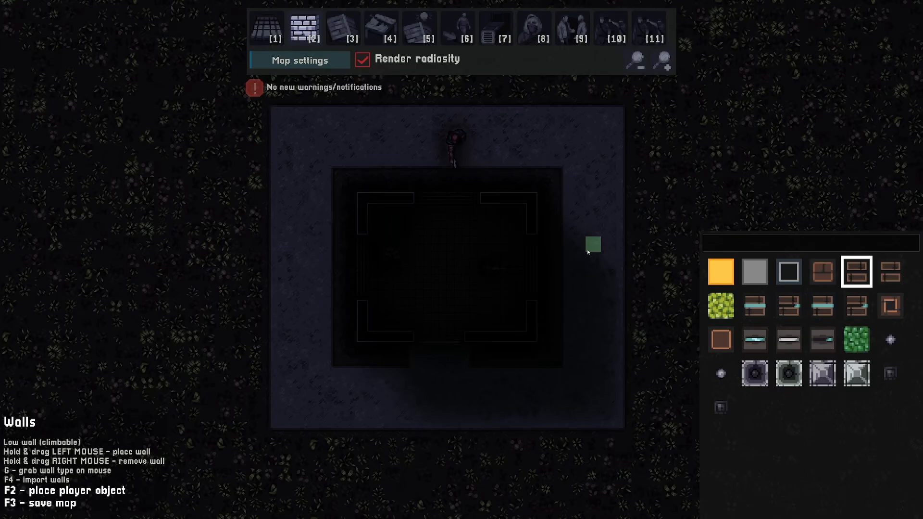
# Pick the ceiling lamp tilegrid object and set its light radius to 200
pyautogui.press('4')
pyautogui.press('2')
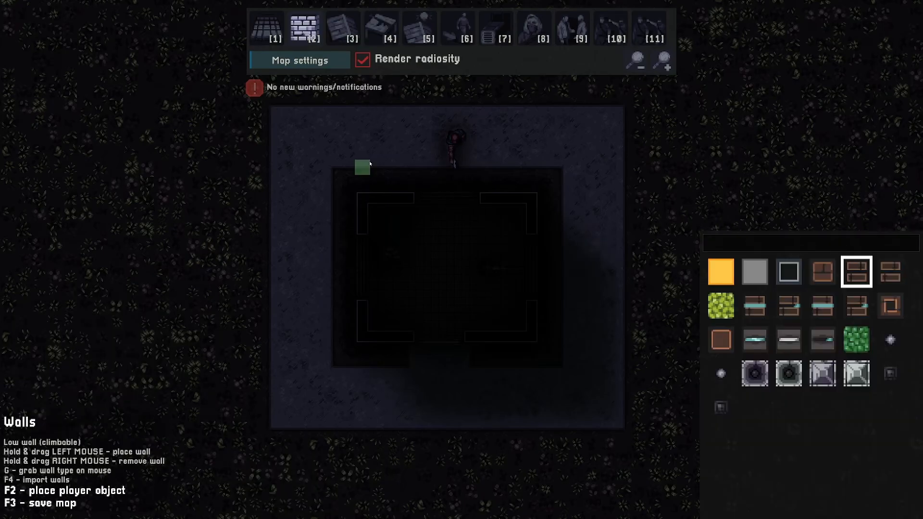
pyautogui.click(380, 28)
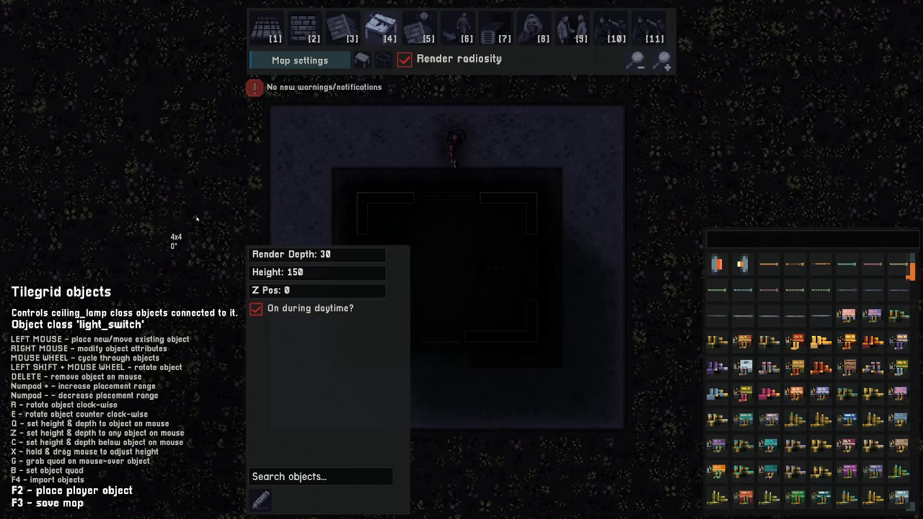
pyautogui.scroll(-4, 196, 219)
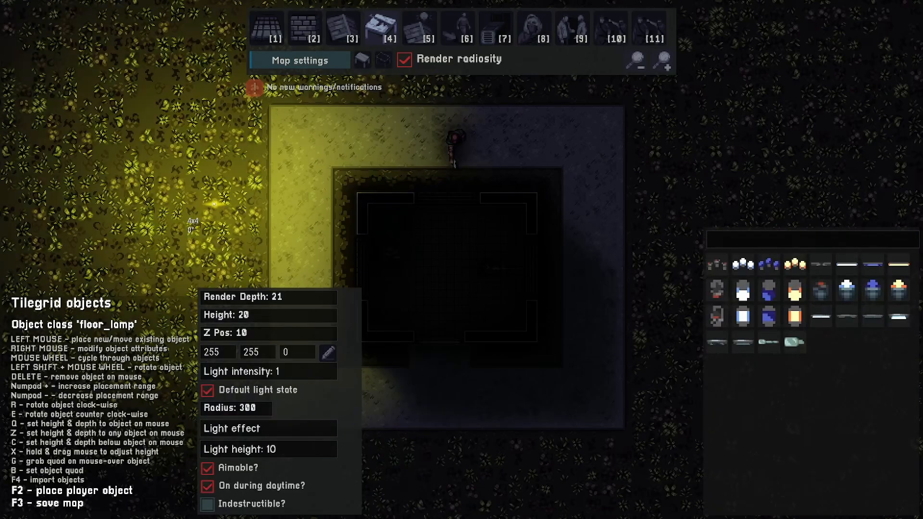
pyautogui.scroll(-4, 213, 203)
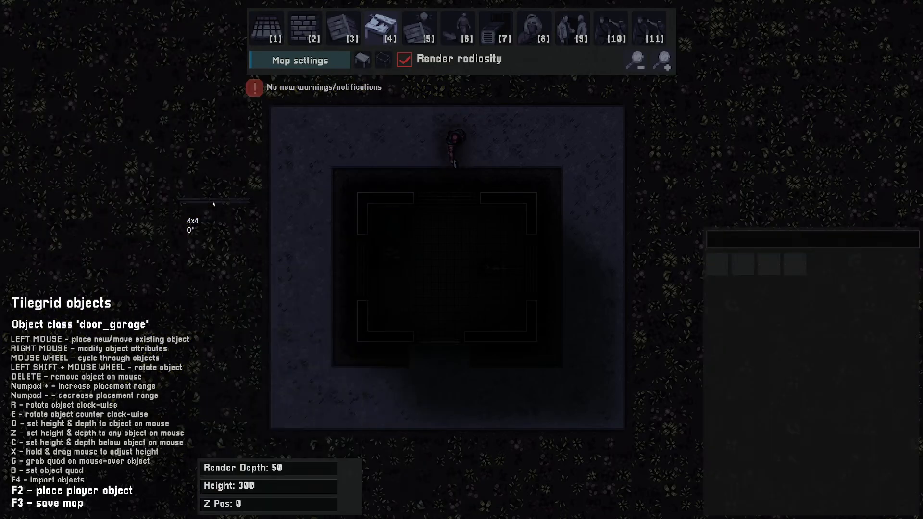
pyautogui.scroll(-4, 214, 204)
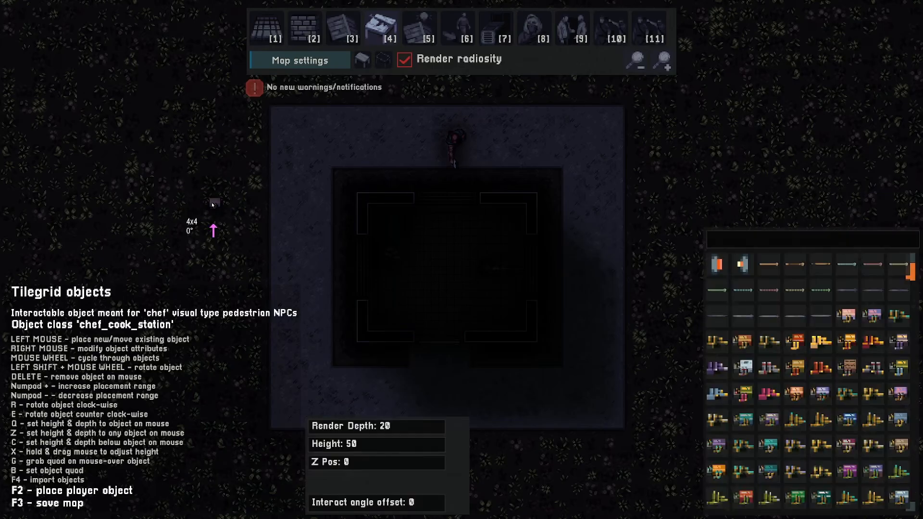
pyautogui.scroll(-2, 212, 204)
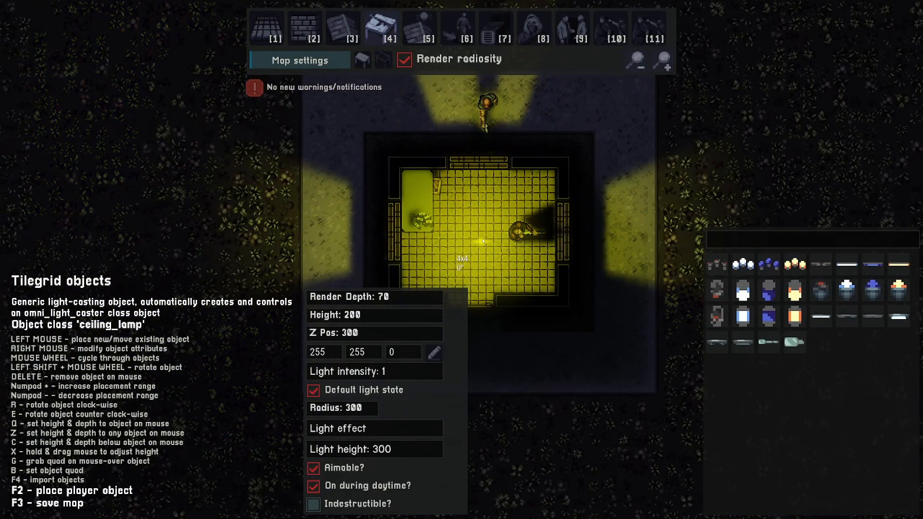
pyautogui.click(362, 409)
pyautogui.press('BackSpace')
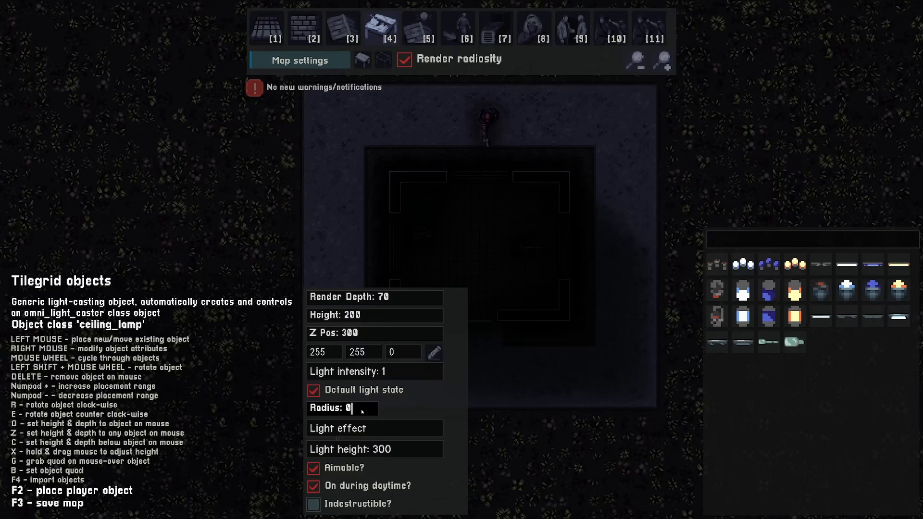
pyautogui.write('200')
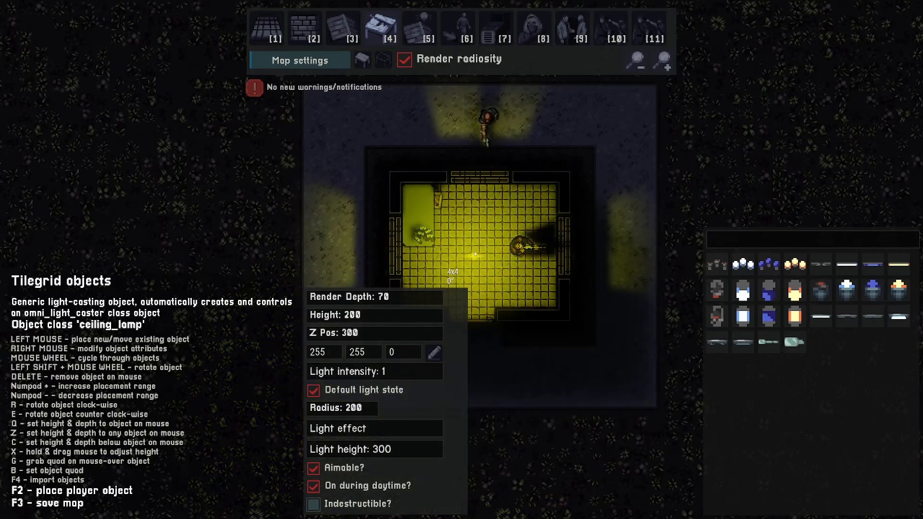
# Set the ceiling lamp's light colour to the Warm (dimmer) preset (206, 142, 86) and place it in the room
pyautogui.click(434, 352)
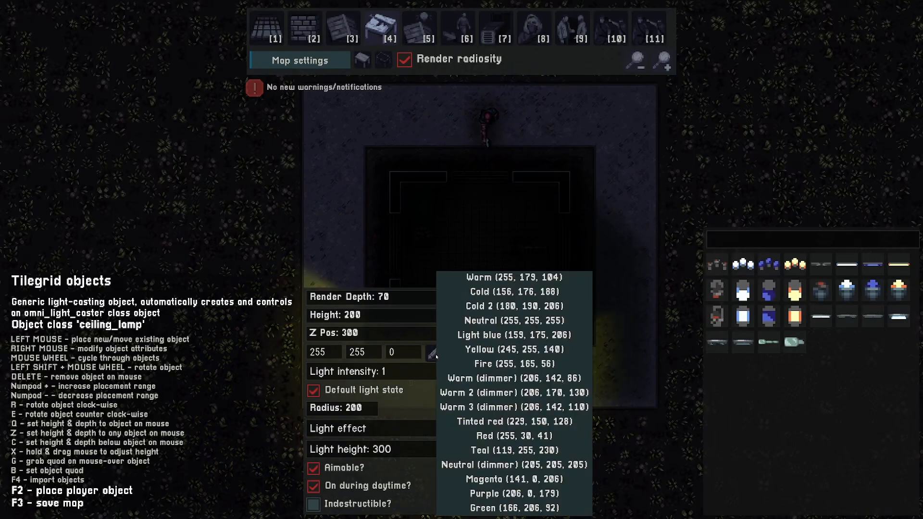
pyautogui.click(514, 278)
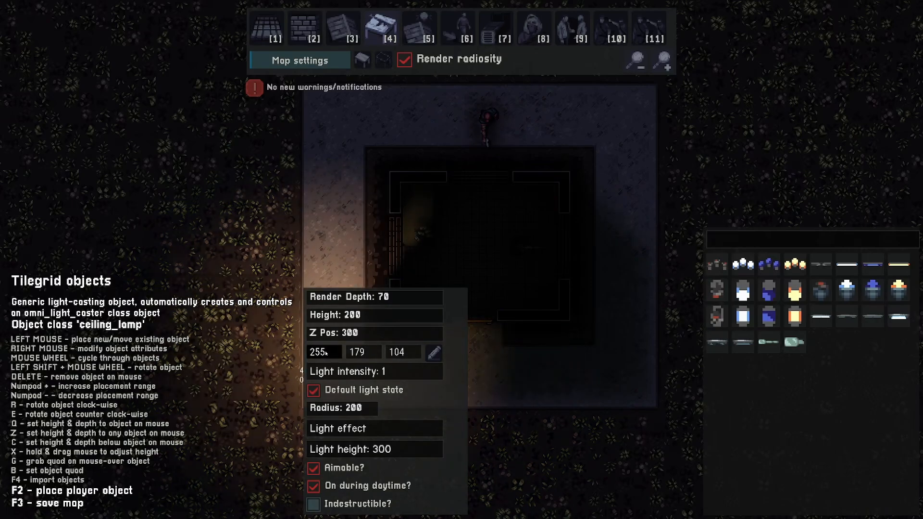
pyautogui.click(434, 352)
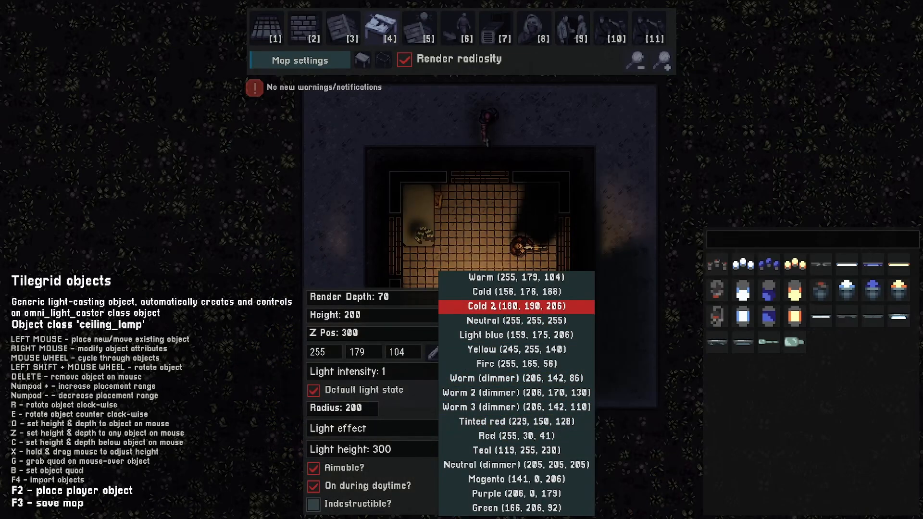
pyautogui.click(494, 379)
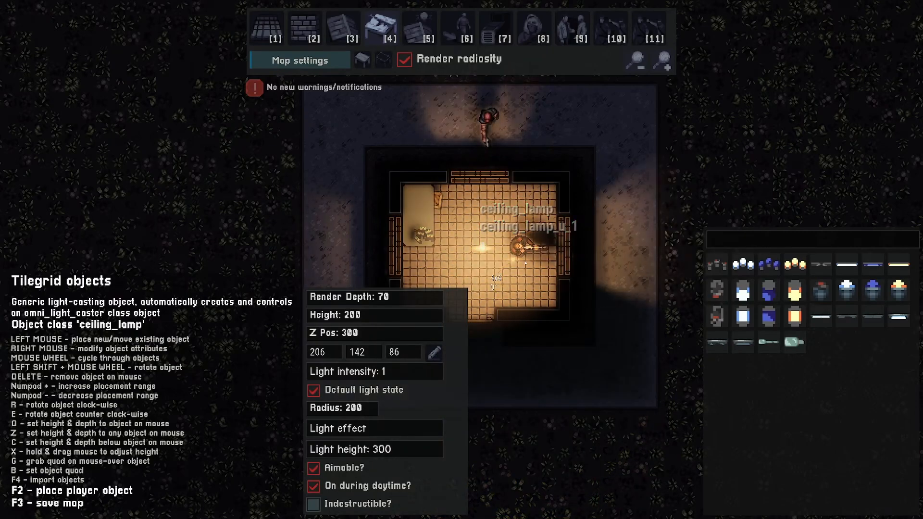
pyautogui.press('2')
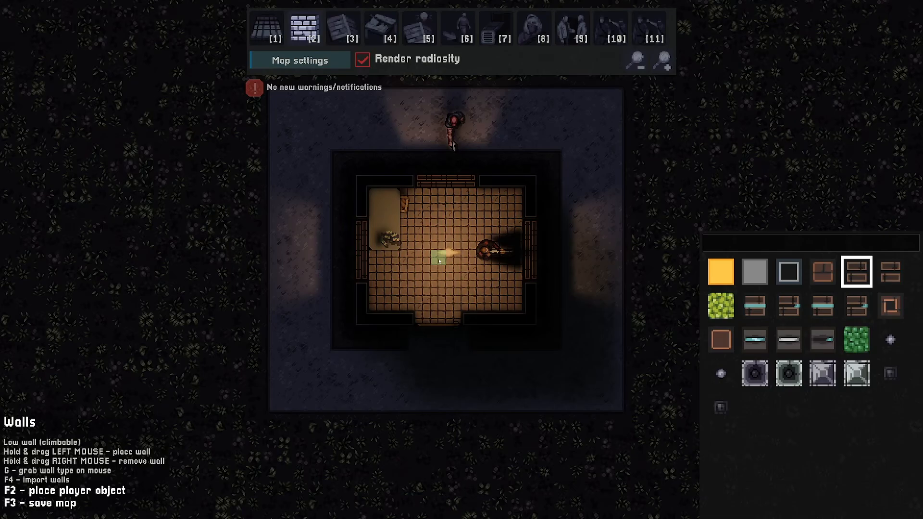
pyautogui.click(314, 62)
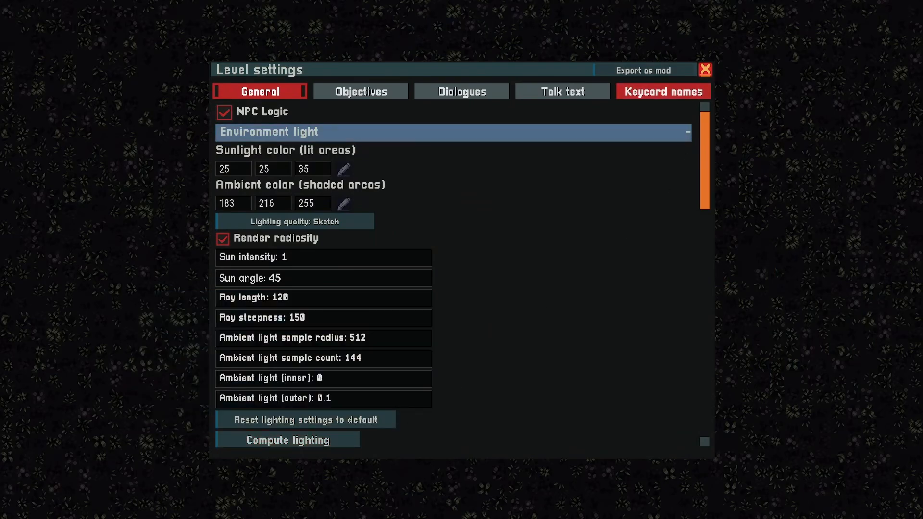
pyautogui.click(705, 70)
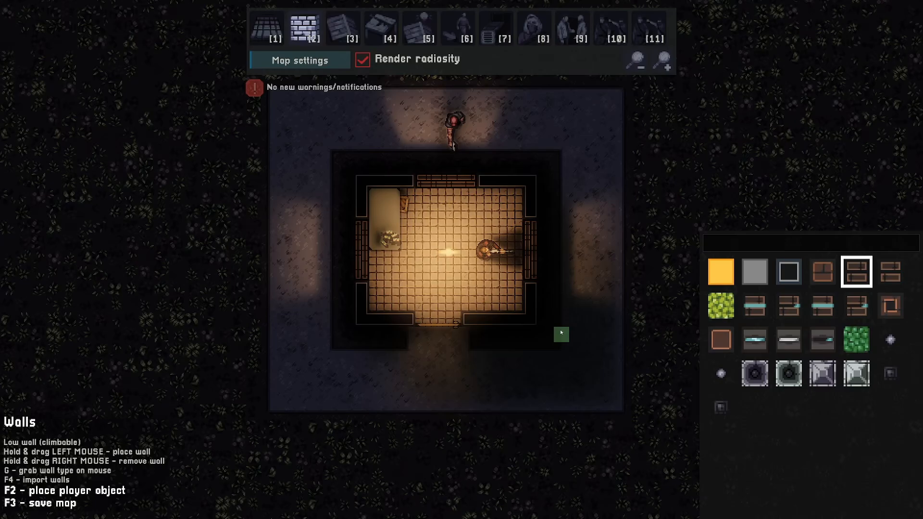
# Save the map as myFirstLevel
pyautogui.press('F3')
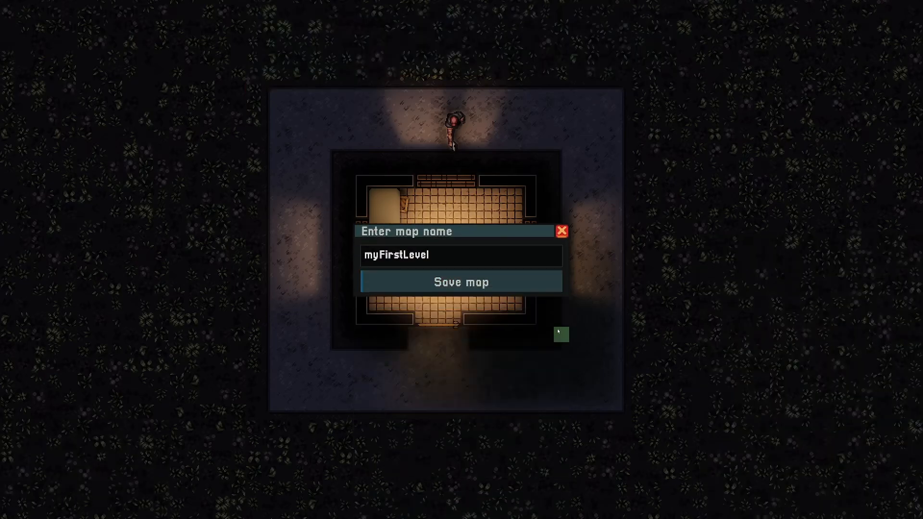
pyautogui.click(457, 282)
pyautogui.click(459, 319)
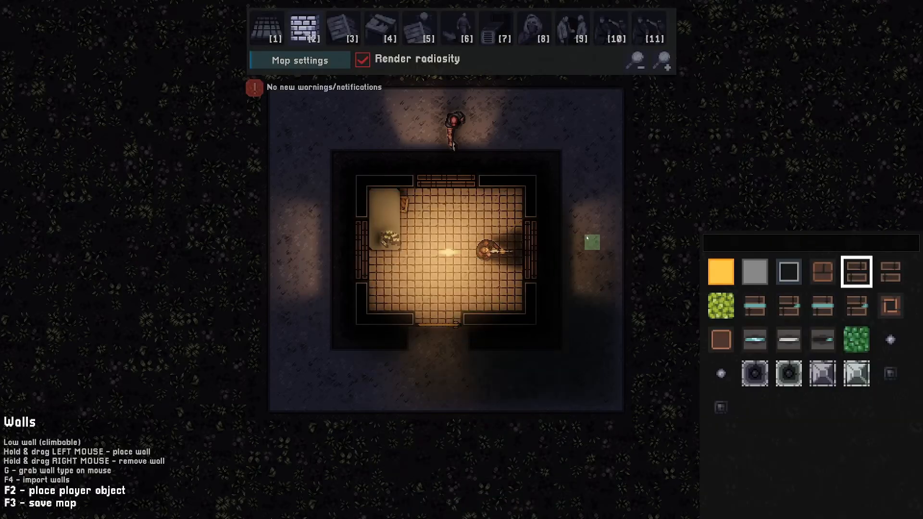
# Draw Brick 3 non-climbable walls in two L-shapes below the outdoor area south of the room
pyautogui.press('6')
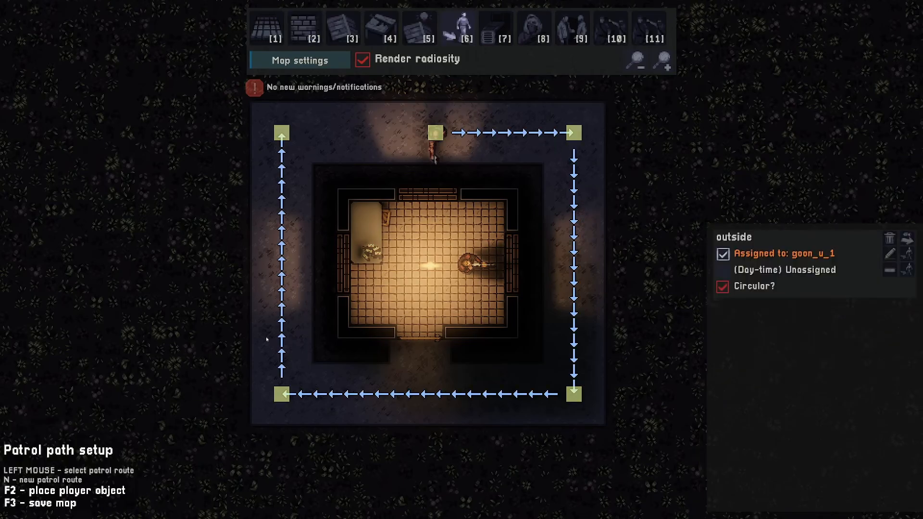
pyautogui.press('2')
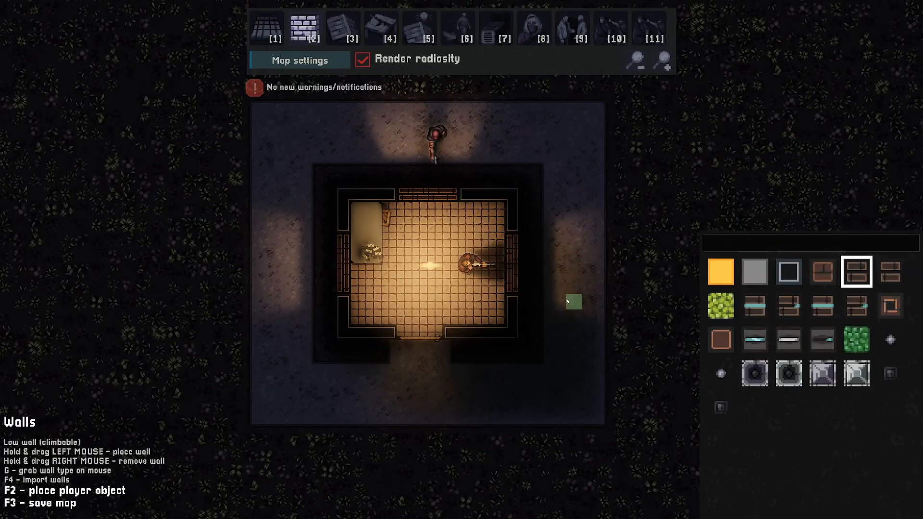
pyautogui.press('s')
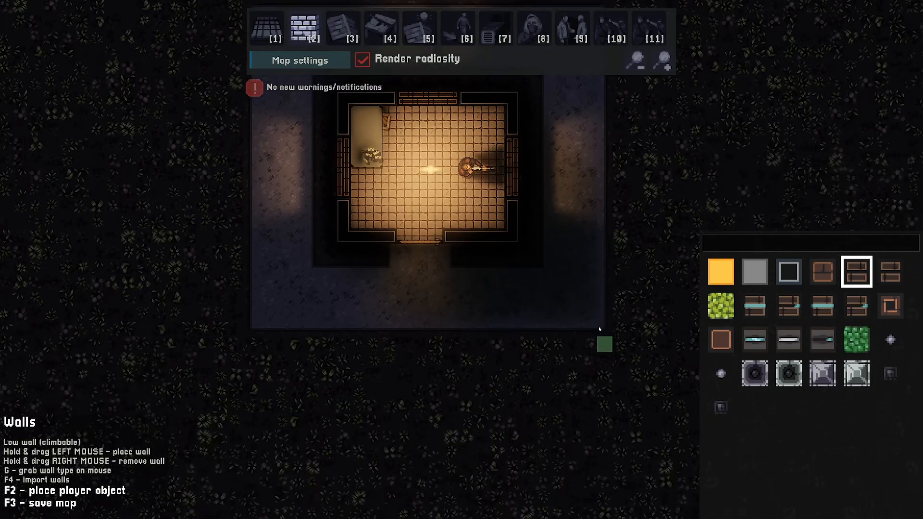
pyautogui.press('d')
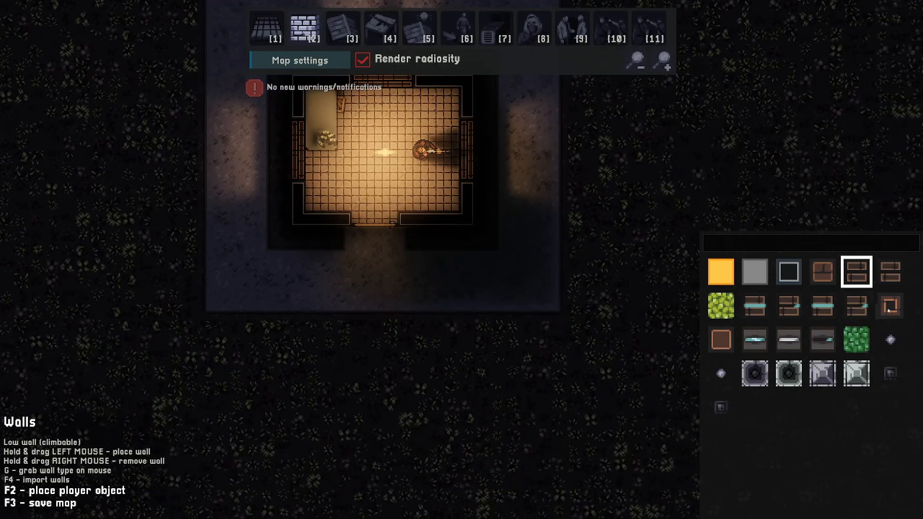
pyautogui.click(721, 340)
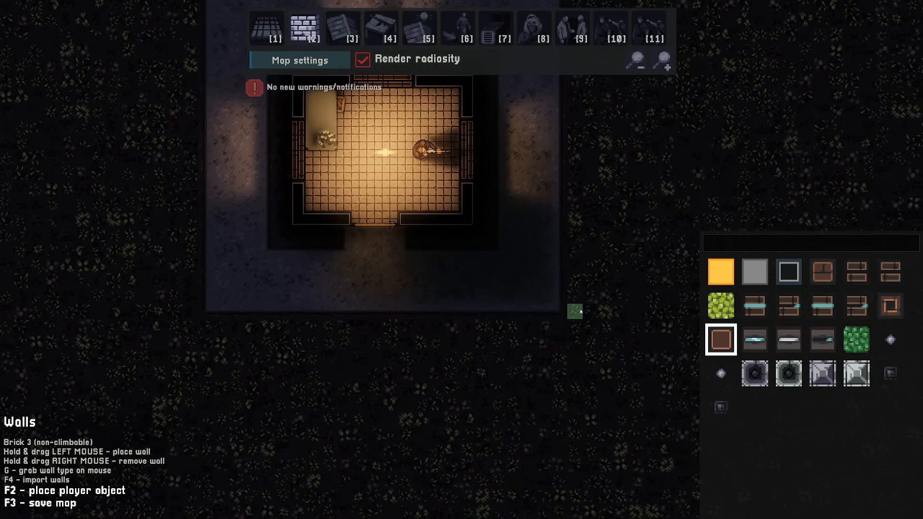
pyautogui.moveTo(592, 338); pyautogui.dragTo(512, 342)
pyautogui.press('a')
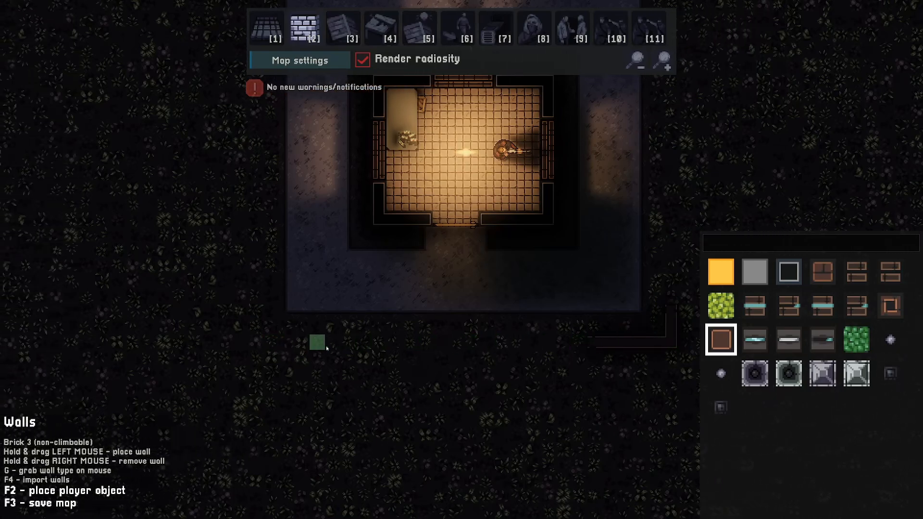
pyautogui.moveTo(331, 346); pyautogui.dragTo(254, 345)
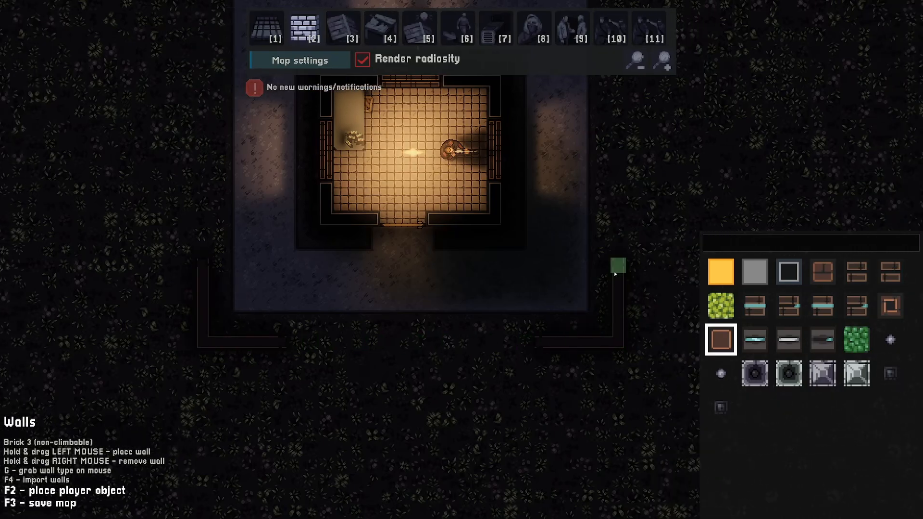
# Search the tilegrid objects for trash and place two trash containers along the outer wall south of the yard
pyautogui.press('w')
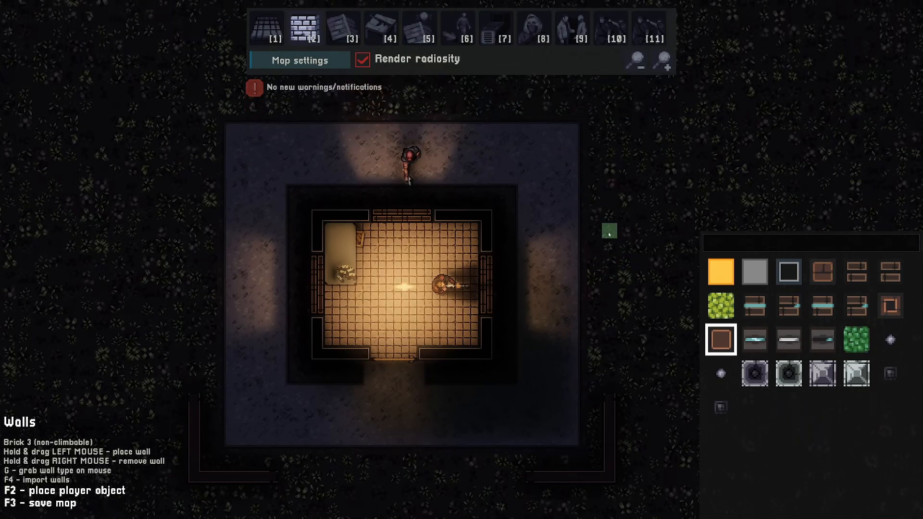
pyautogui.press('a')
pyautogui.press('4')
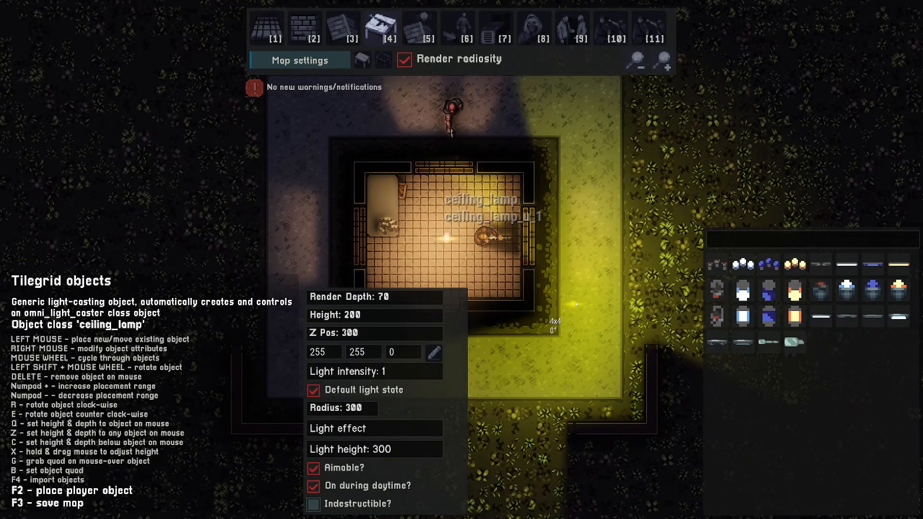
pyautogui.press('s')
pyautogui.press('a')
pyautogui.scroll(-3, 585, 258)
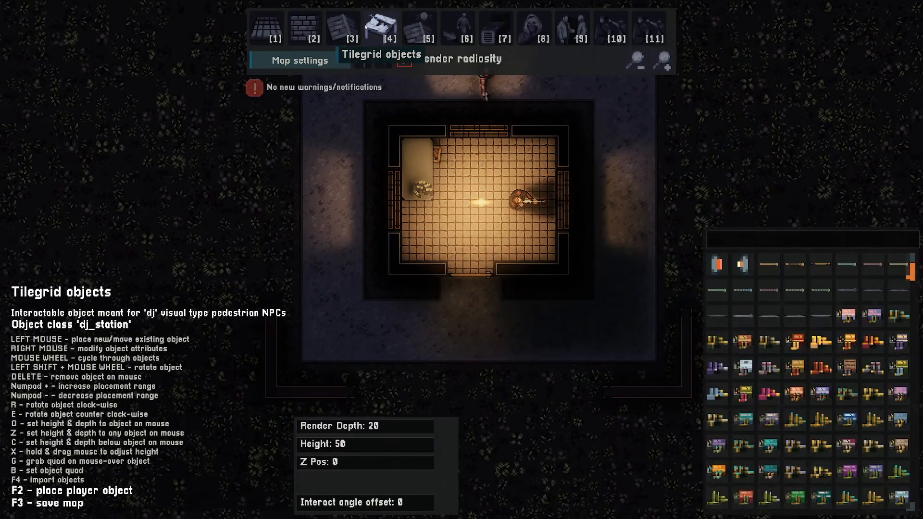
pyautogui.scroll(-15, 336, 266)
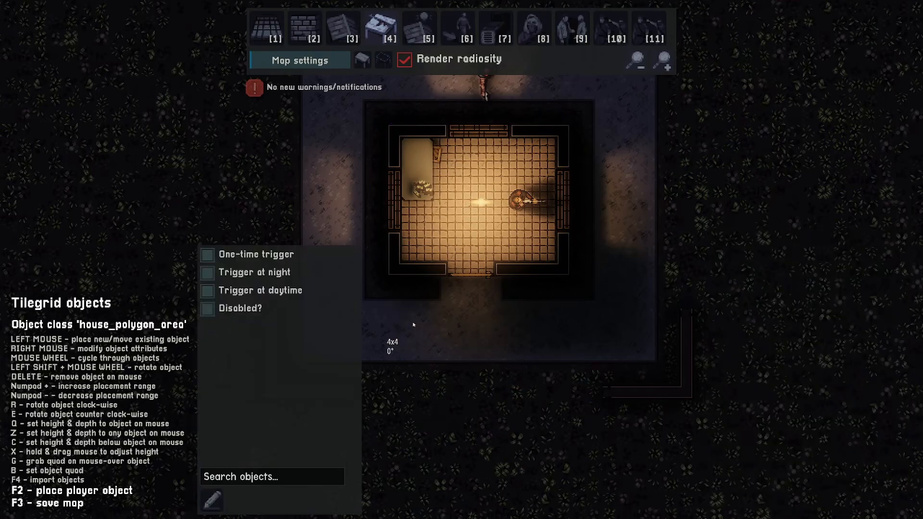
pyautogui.scroll(-3, 437, 326)
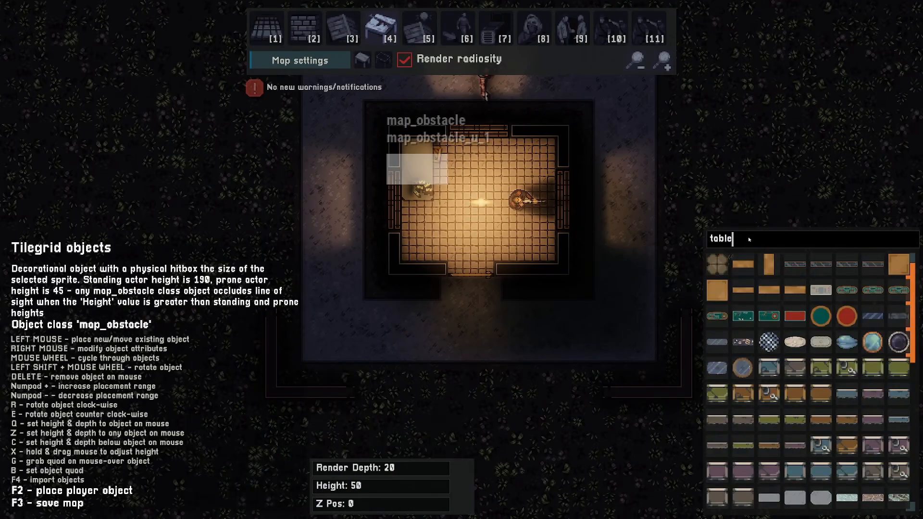
pyautogui.press('BackSpace')
pyautogui.press('BackSpace')
pyautogui.press('BackSpace')
pyautogui.press('BackSpace')
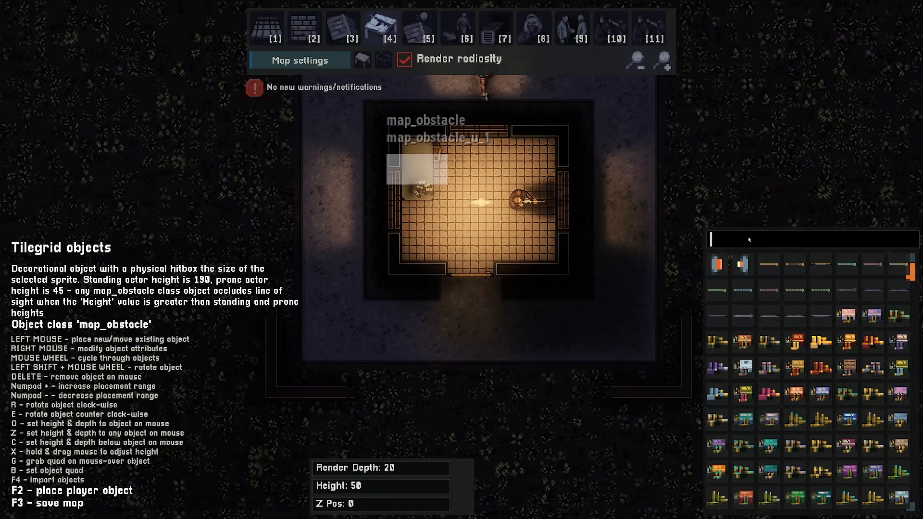
pyautogui.write('trash')
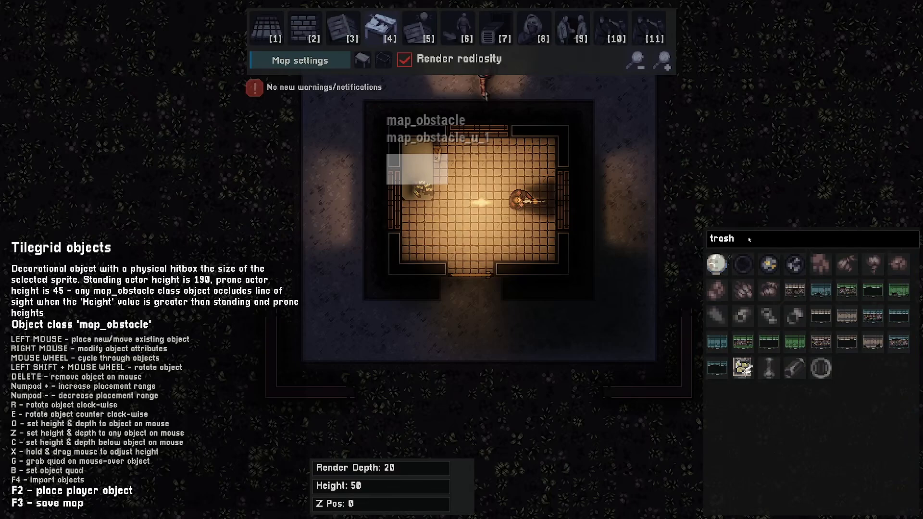
pyautogui.click(387, 298)
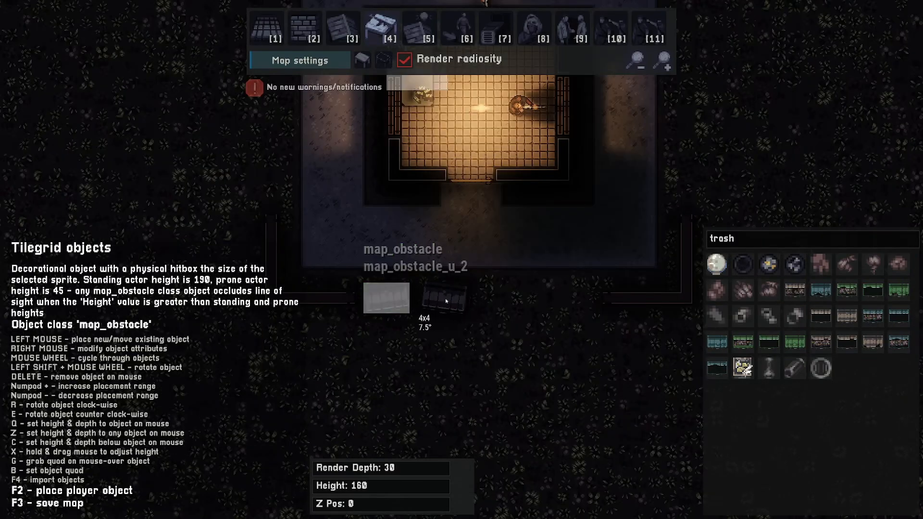
pyautogui.click(441, 301)
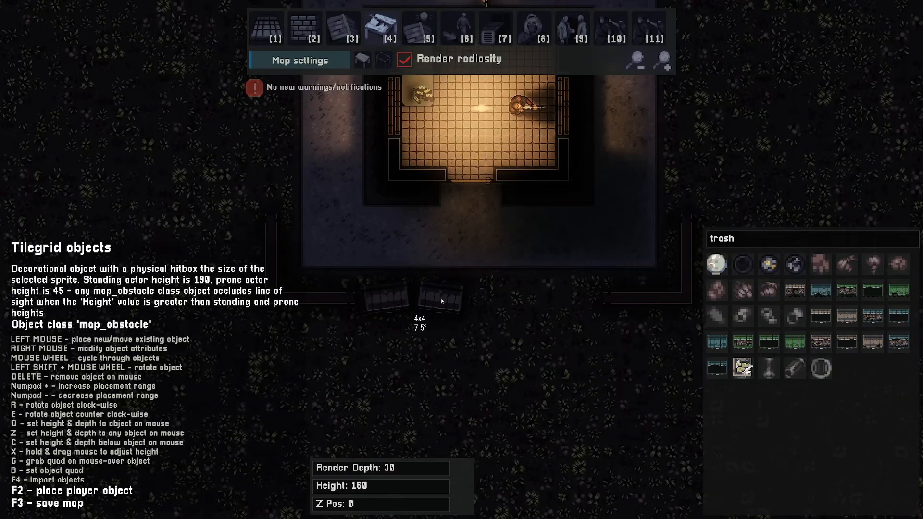
# Search the objects for boxes and place a wooden crate west of the building
pyautogui.press('w')
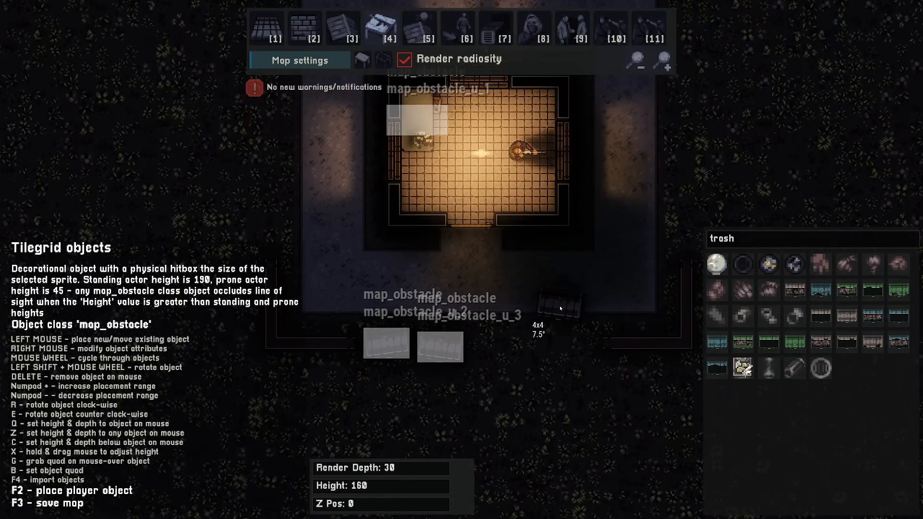
pyautogui.press('a')
pyautogui.press('s')
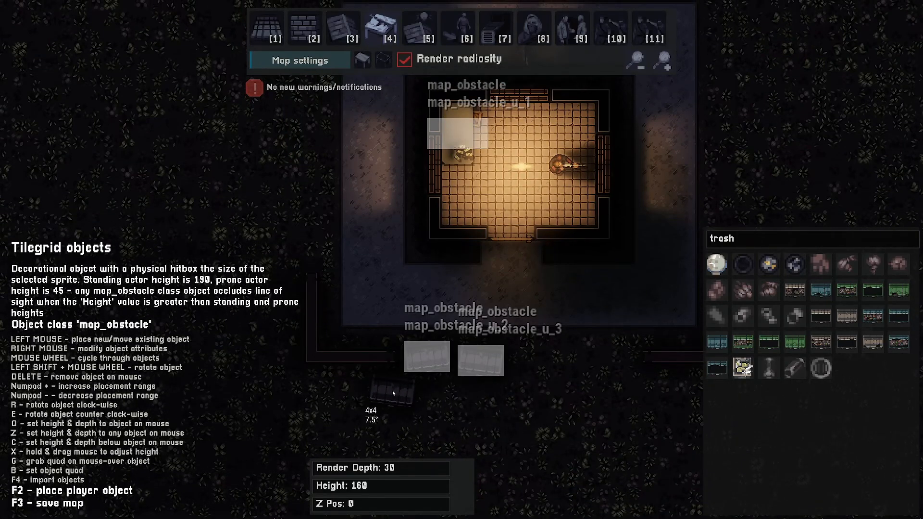
pyautogui.press('d')
pyautogui.press('w')
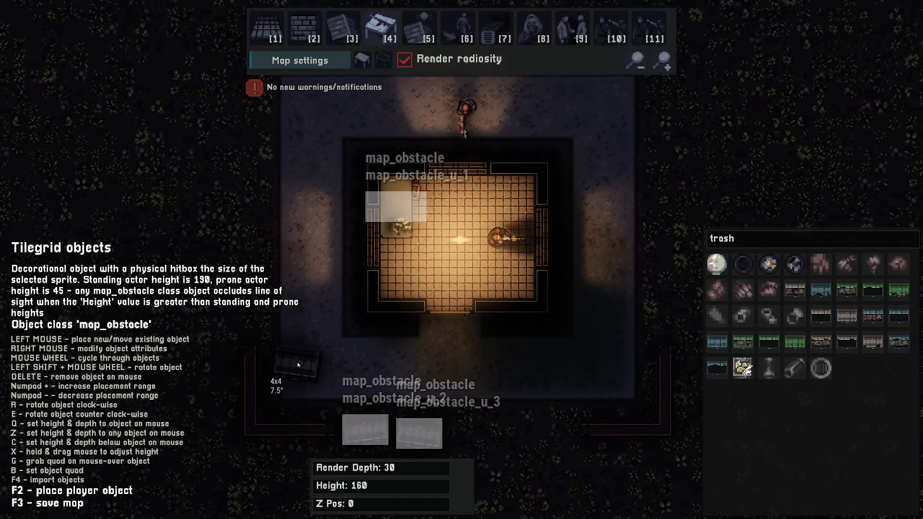
pyautogui.press('s')
pyautogui.press('d')
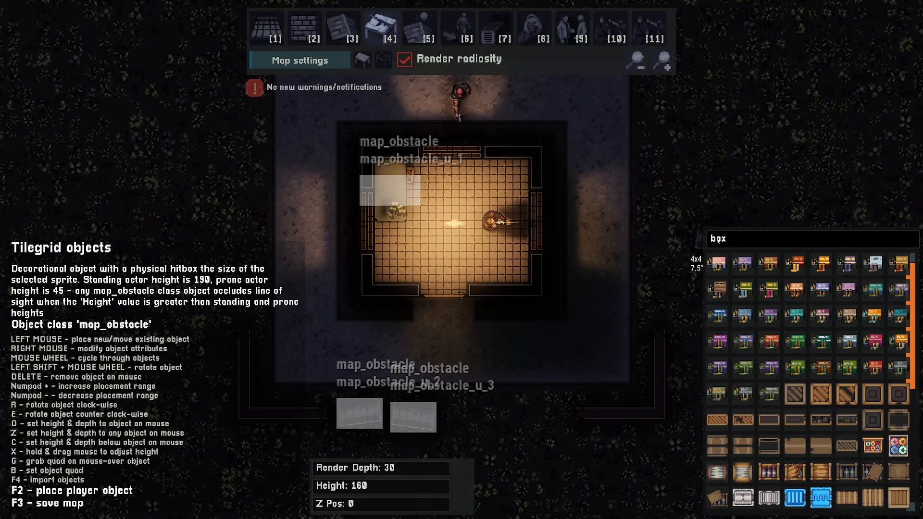
pyautogui.scroll(-4, 779, 418)
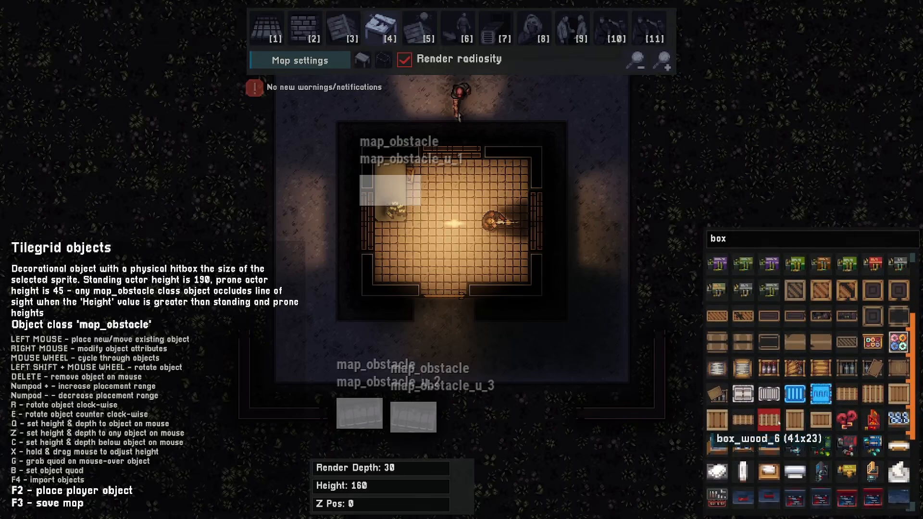
pyautogui.click(746, 422)
pyautogui.press('a')
pyautogui.press('w')
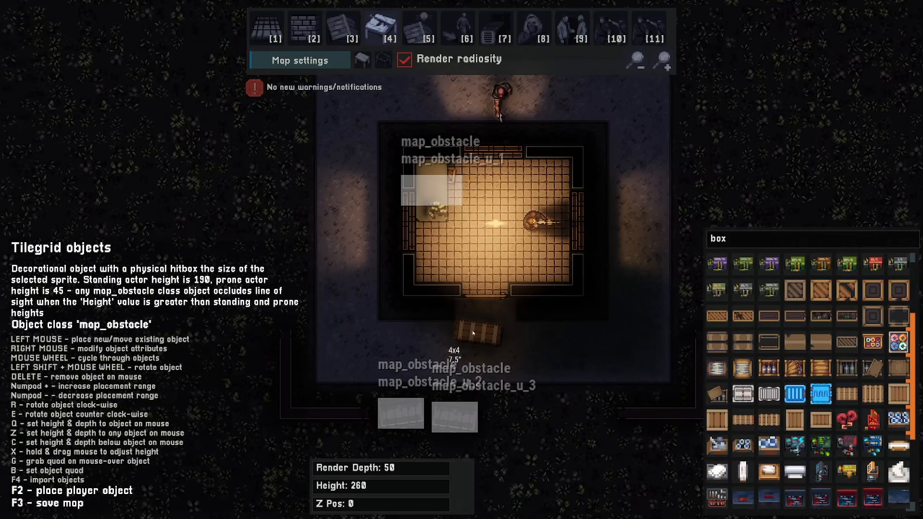
pyautogui.click(416, 276)
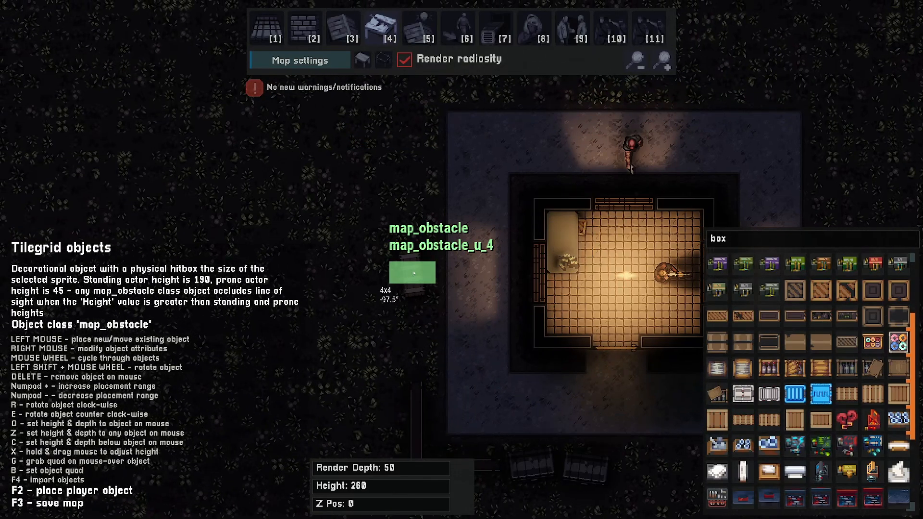
# Rotate and place crates north-west and north-east of the building, switching to a box of wine sprite
pyautogui.press('w')
pyautogui.press('d')
pyautogui.press('r')
pyautogui.click(361, 154)
pyautogui.press('d')
pyautogui.press('w')
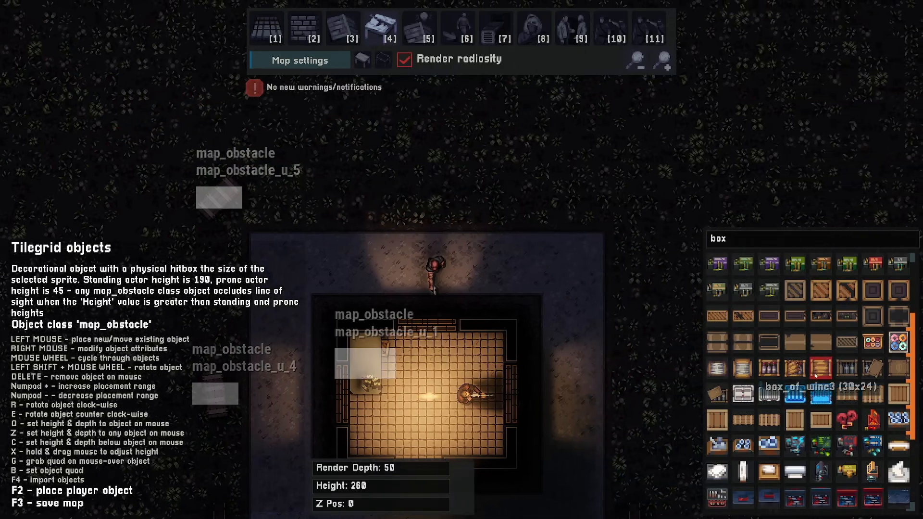
pyautogui.click(760, 422)
pyautogui.press('d')
pyautogui.press('r')
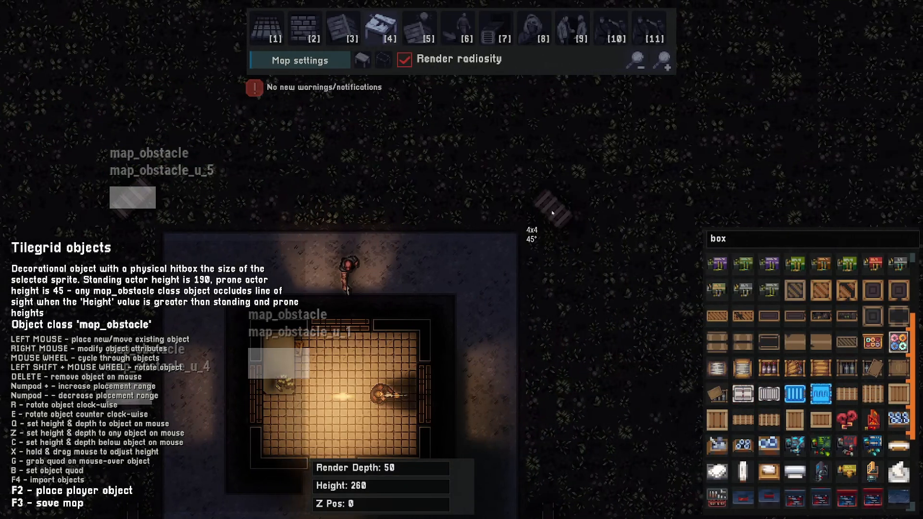
pyautogui.click(560, 210)
# Place two more crates, one east of the building and one south-east of the yard
pyautogui.press('d')
pyautogui.press('s')
pyautogui.keyDown('shift'); pyautogui.scroll(1, 522, 296); pyautogui.keyUp('shift')
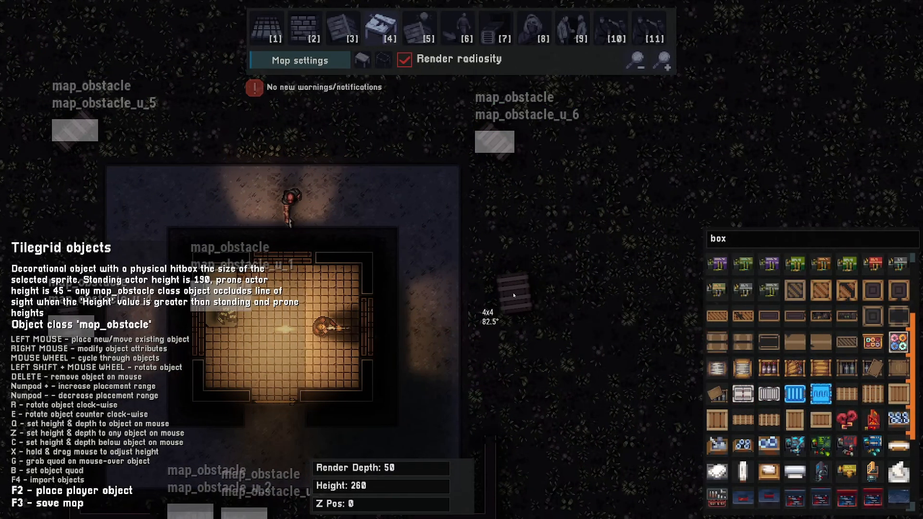
pyautogui.click(513, 295)
pyautogui.click(773, 418)
pyautogui.press('a')
pyautogui.press('s')
pyautogui.keyDown('shift'); pyautogui.scroll(-8, 522, 370); pyautogui.keyUp('shift')
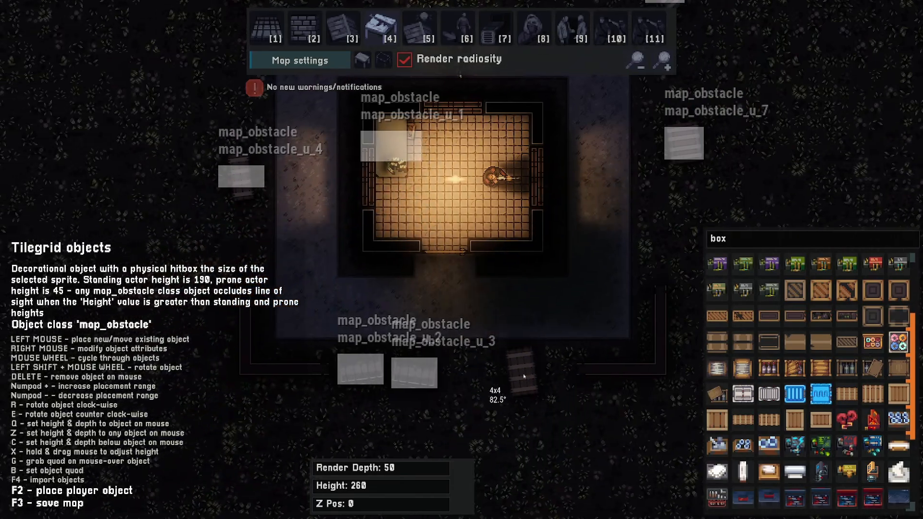
pyautogui.click(552, 413)
pyautogui.press('d')
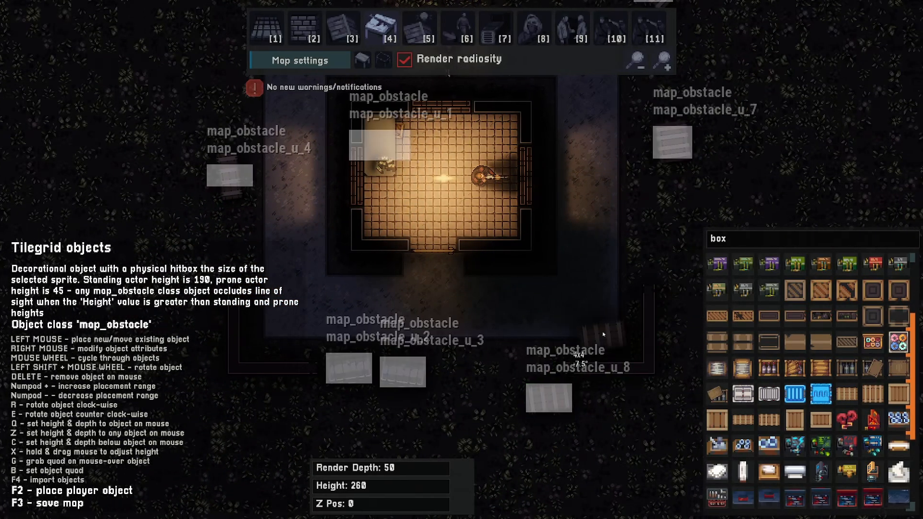
# Grab the Dirt subset1 floor and paint dirt along the base of both L-shaped outer walls with radiosity off
pyautogui.keyDown('shift'); pyautogui.scroll(-4, 444, 172); pyautogui.keyUp('shift')
pyautogui.press('1')
pyautogui.click(360, 62)
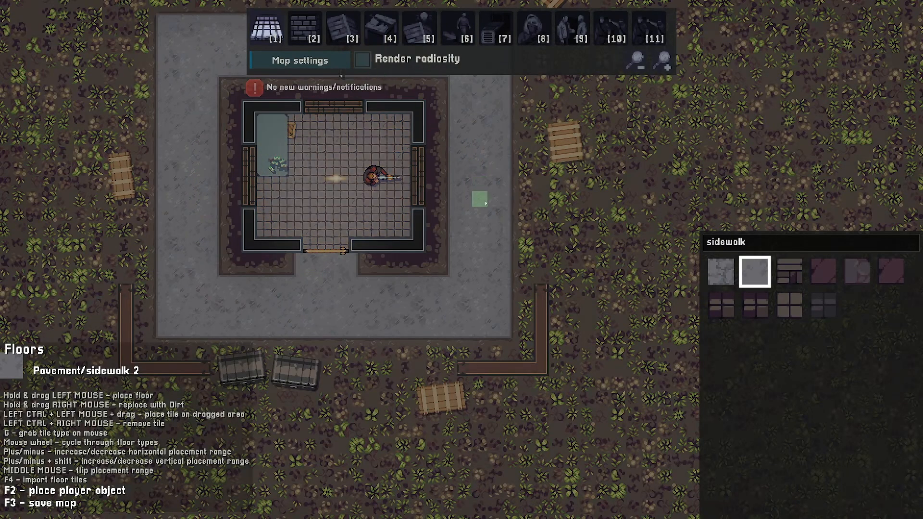
pyautogui.press('g')
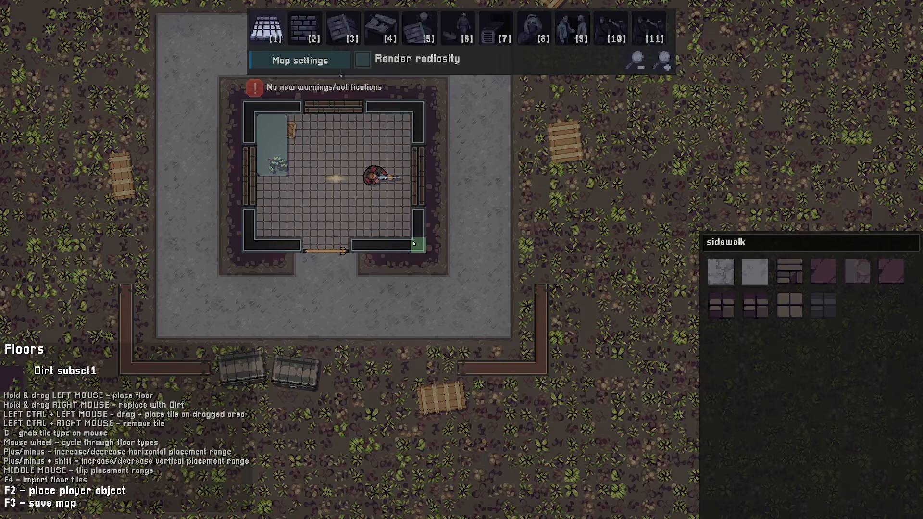
pyautogui.moveTo(541, 289)
pyautogui.mouseDown()
pyautogui.moveTo(543, 369)
pyautogui.moveTo(464, 369)
pyautogui.moveTo(561, 333)
pyautogui.mouseUp()
pyautogui.moveTo(561, 333); pyautogui.dragTo(557, 354, button='right')
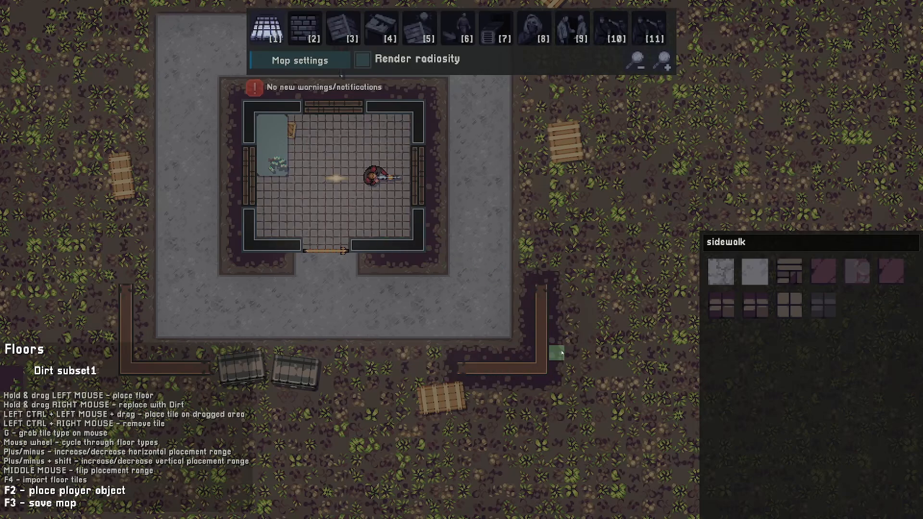
pyautogui.press('a')
pyautogui.moveTo(304, 369)
pyautogui.mouseDown()
pyautogui.moveTo(240, 368)
pyautogui.moveTo(231, 286)
pyautogui.mouseUp()
pyautogui.click(362, 59)
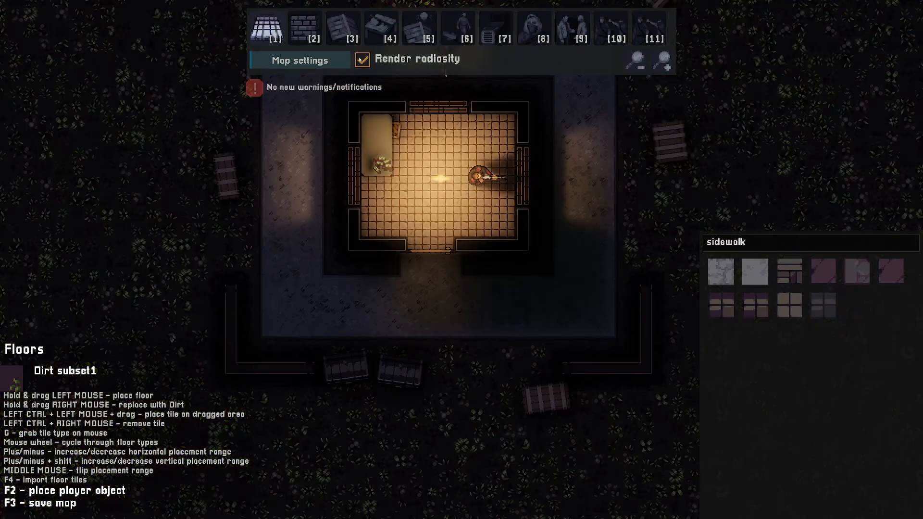
# Pan around the map to inspect the night lighting and placed crates
pyautogui.press('d')
pyautogui.press('w')
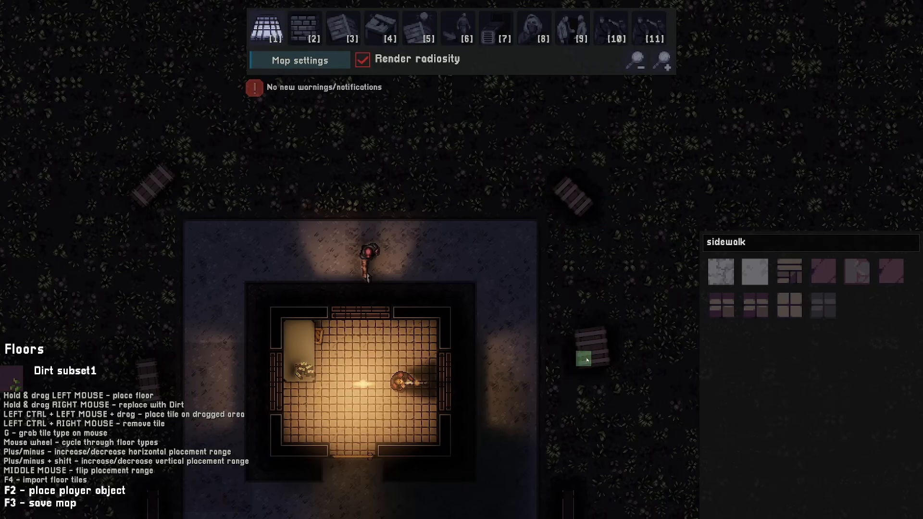
pyautogui.press('a')
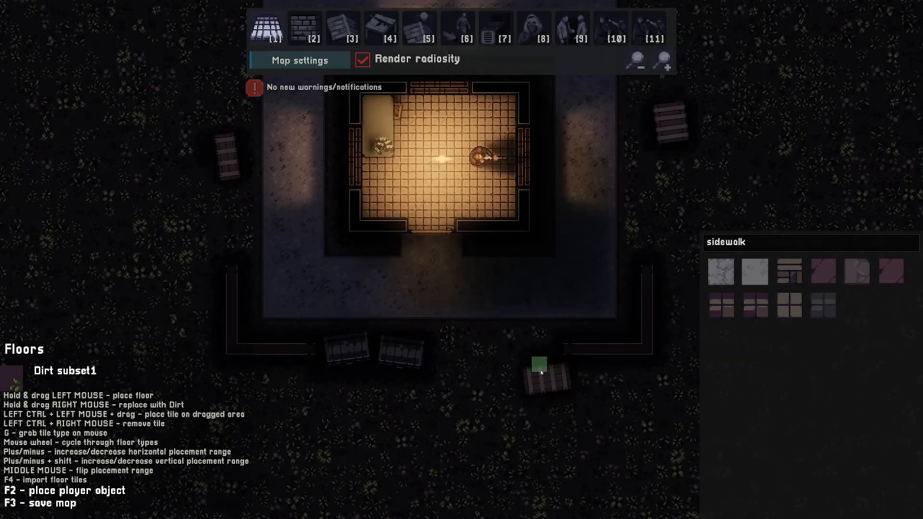
pyautogui.press('d')
pyautogui.press('w')
pyautogui.press('a')
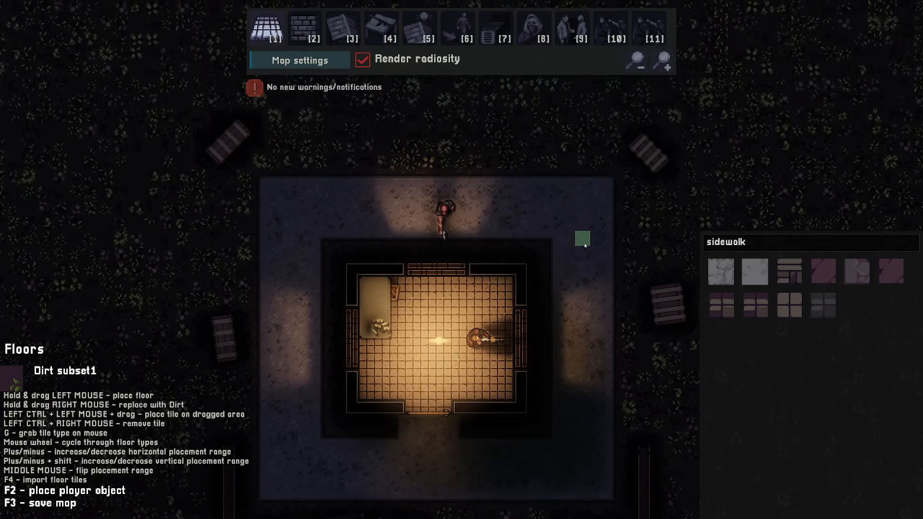
pyautogui.press('s')
pyautogui.press('a')
pyautogui.press('s')
pyautogui.press('d')
pyautogui.press('w')
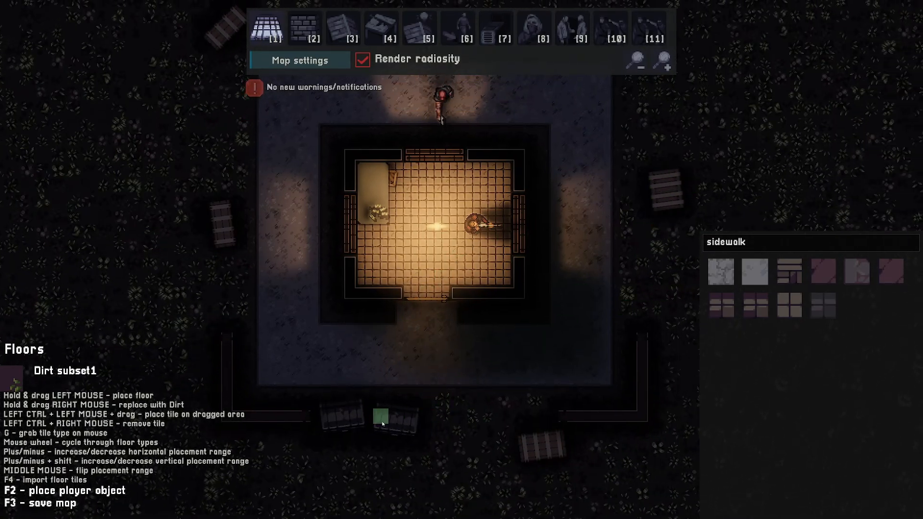
pyautogui.press('w')
pyautogui.press('s')
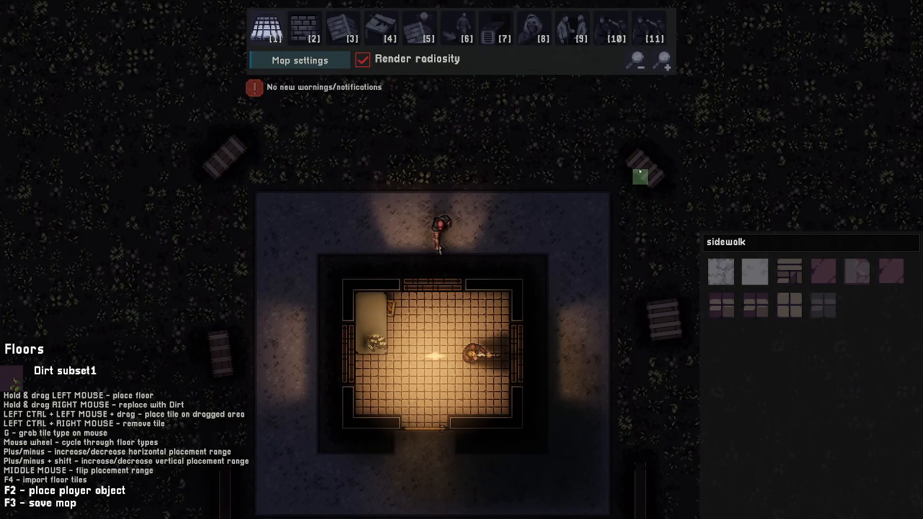
pyautogui.press('d')
pyautogui.press('s')
pyautogui.press('a')
pyautogui.press('s')
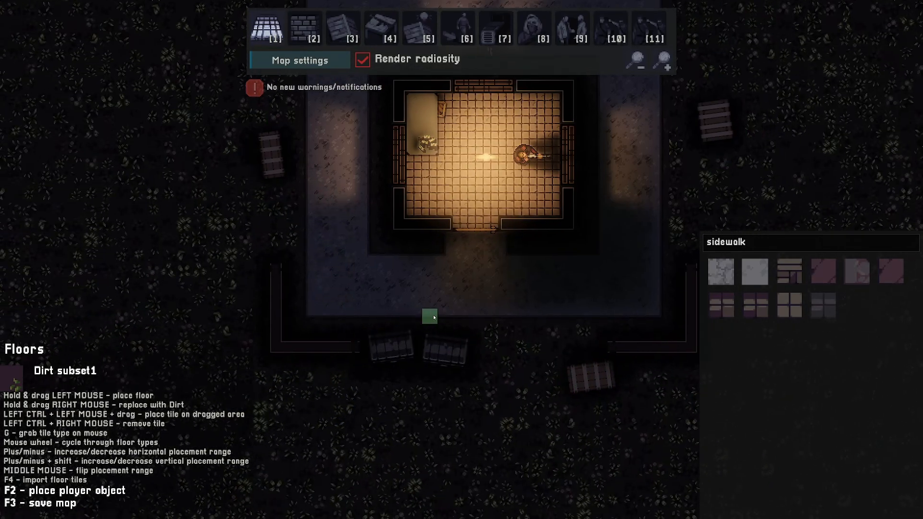
# Place a dropped AR-15 south of the yard wall, fitted with Suppressor, 2X Sight and Small magazine mods
pyautogui.press('2')
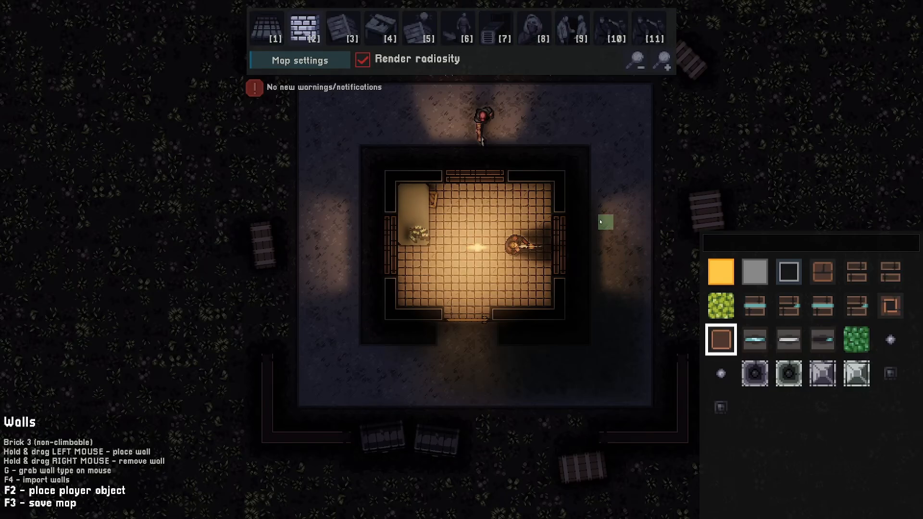
pyautogui.press('d')
pyautogui.press('s')
pyautogui.press('a')
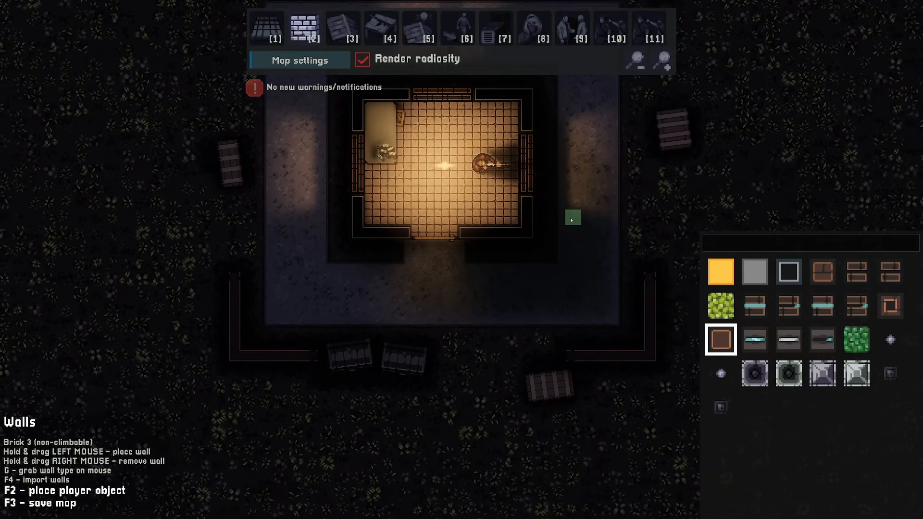
pyautogui.press('s')
pyautogui.press('4')
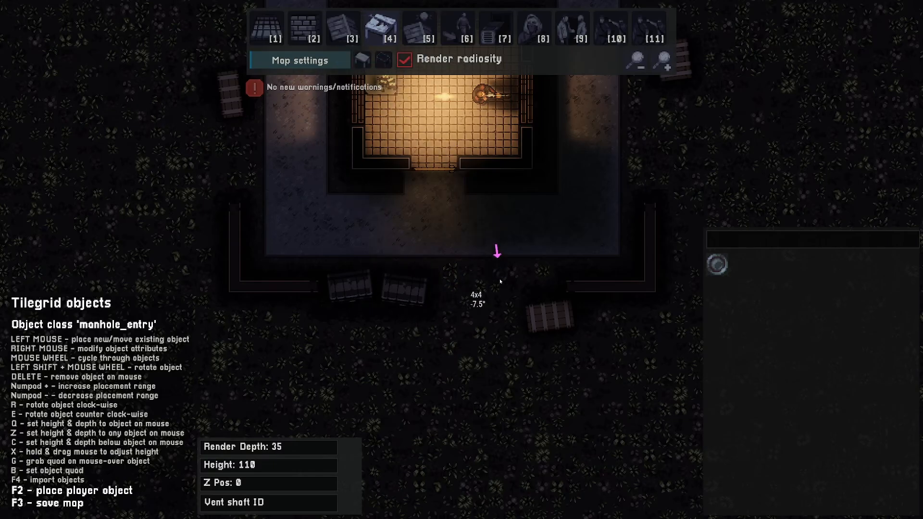
pyautogui.scroll(-5, 498, 281)
pyautogui.scroll(-3, 499, 284)
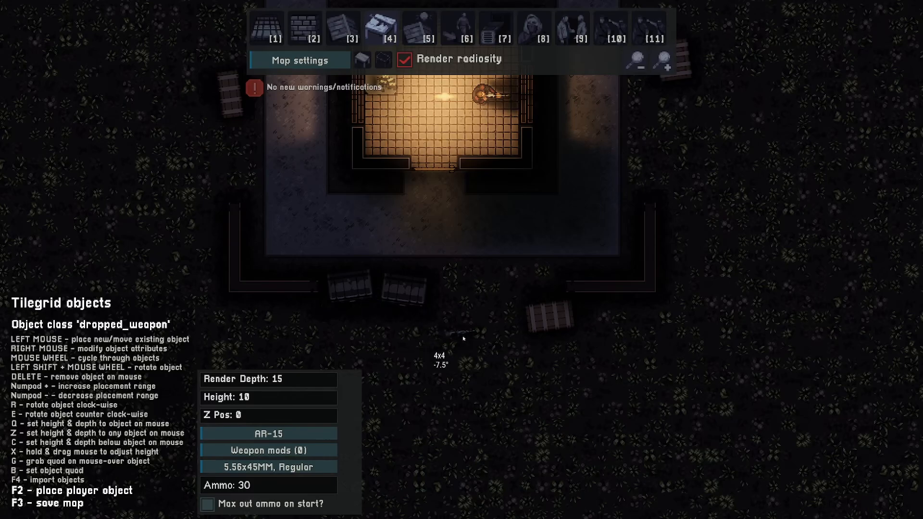
pyautogui.press('s')
pyautogui.press('a')
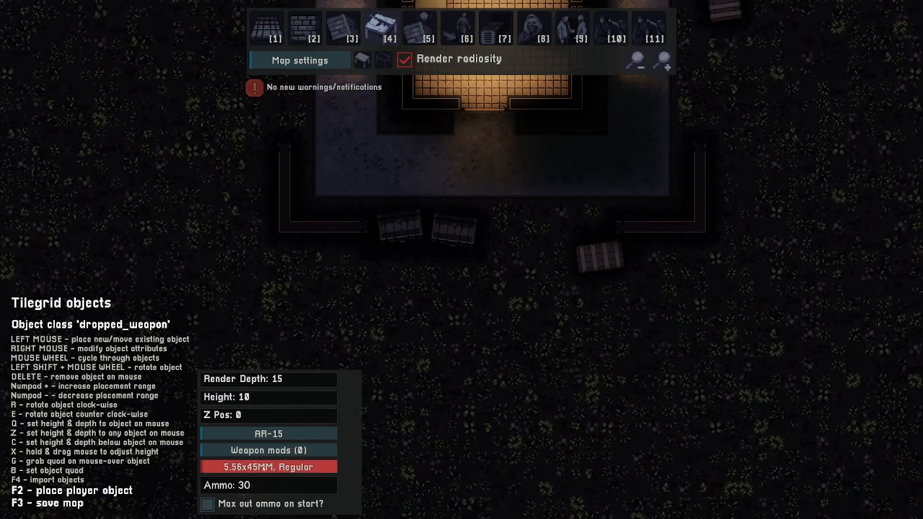
pyautogui.click(284, 451)
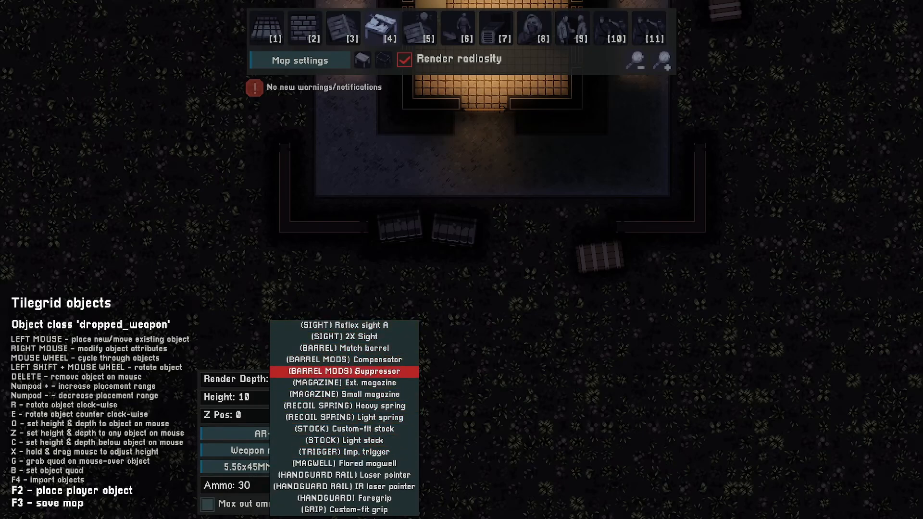
pyautogui.click(354, 373)
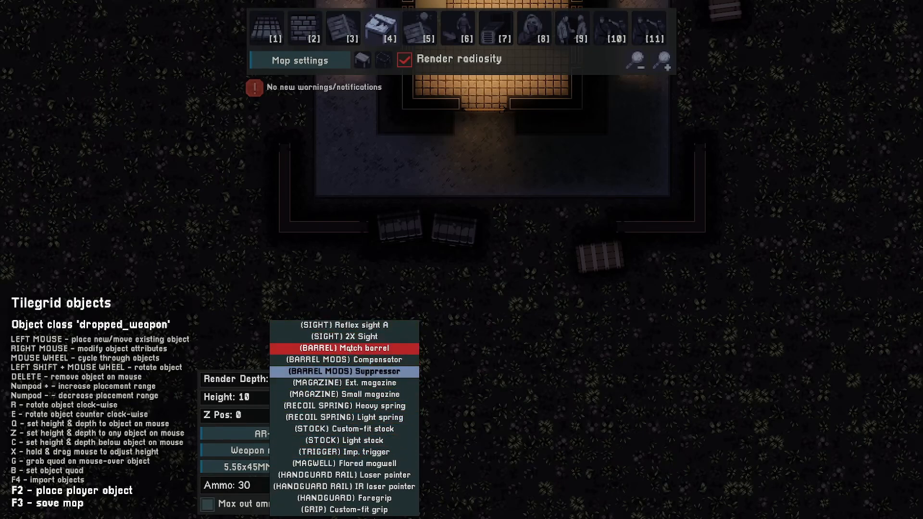
pyautogui.click(348, 339)
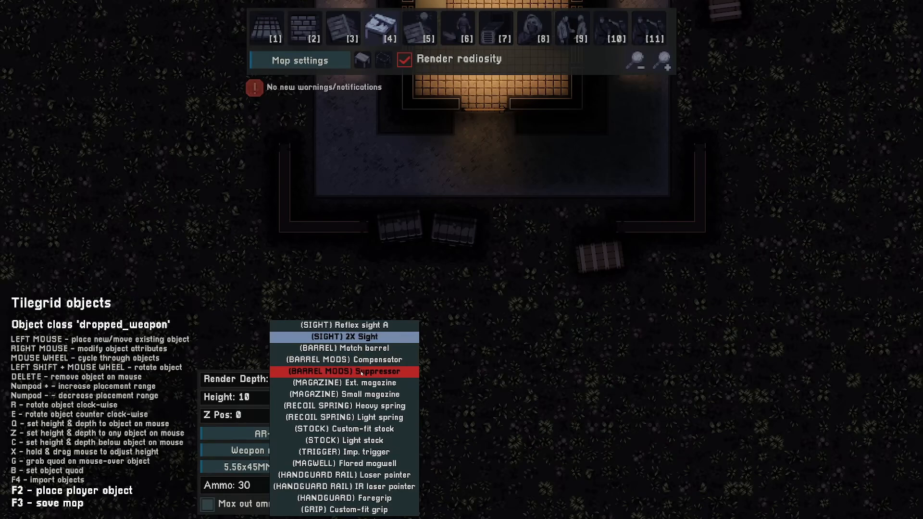
pyautogui.click(362, 396)
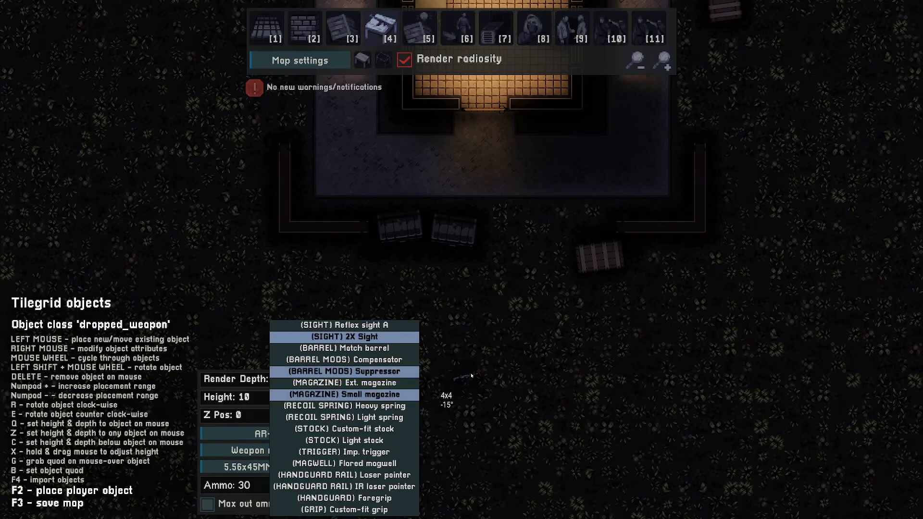
pyautogui.click(395, 260)
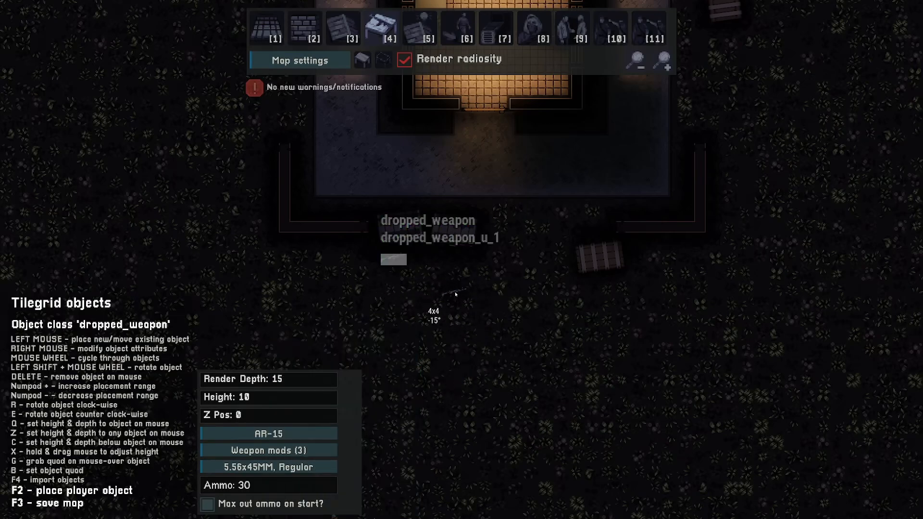
# Place a 5.56x45MM Regular ammo pickup with 30 rounds next to the dropped rifle
pyautogui.press('w')
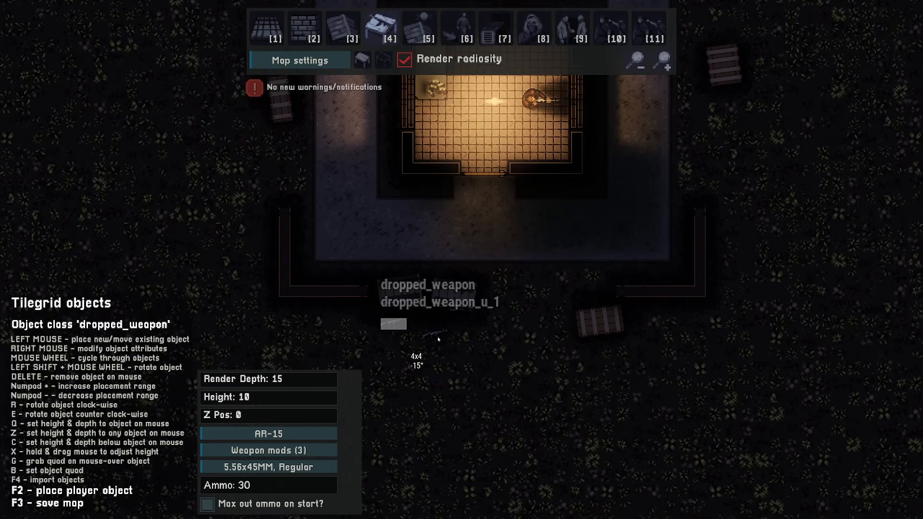
pyautogui.press('s')
pyautogui.scroll(-2, 437, 337)
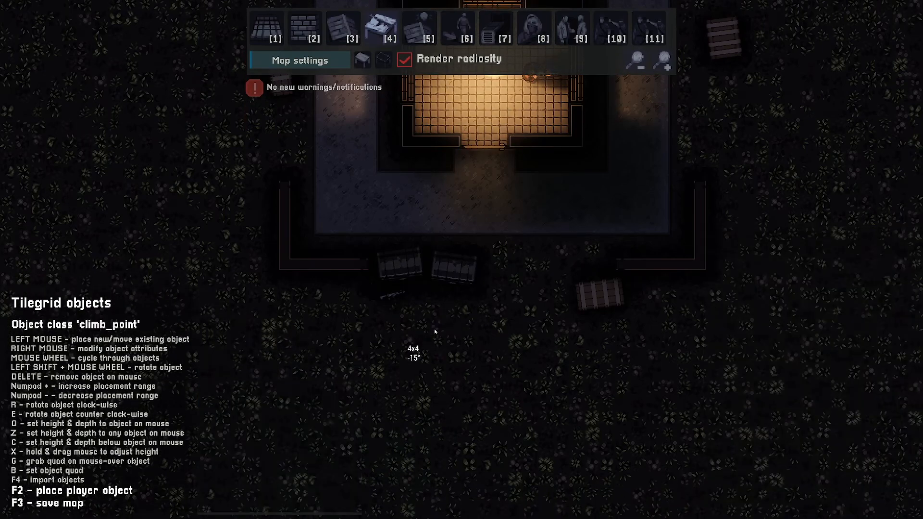
pyautogui.scroll(-3, 457, 328)
pyautogui.scroll(-2, 486, 324)
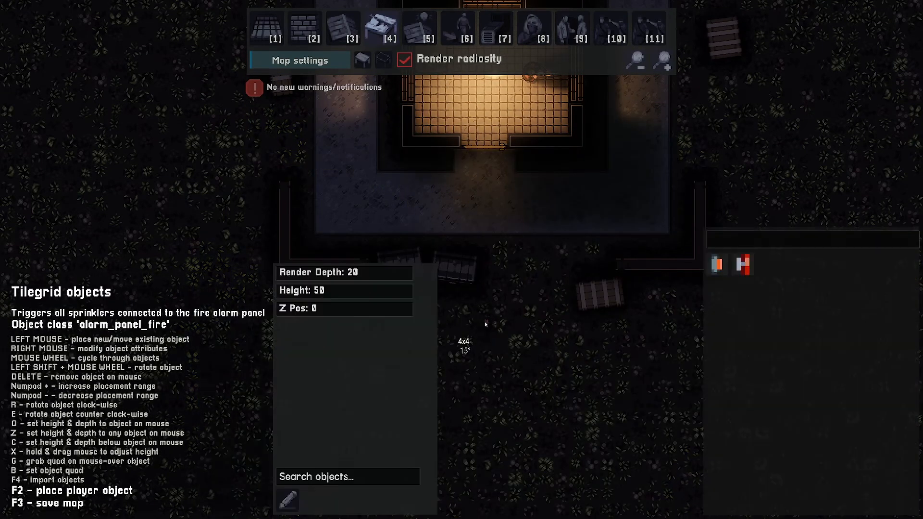
pyautogui.scroll(1, 486, 325)
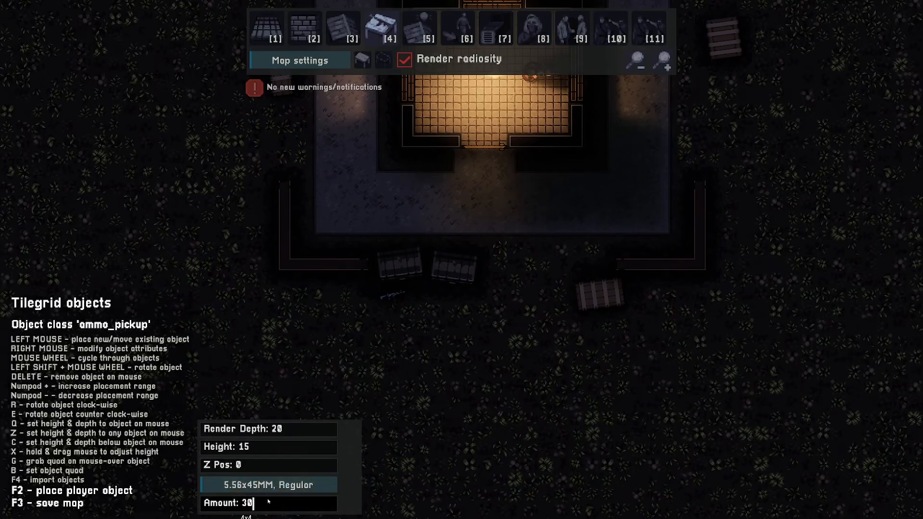
pyautogui.click(418, 302)
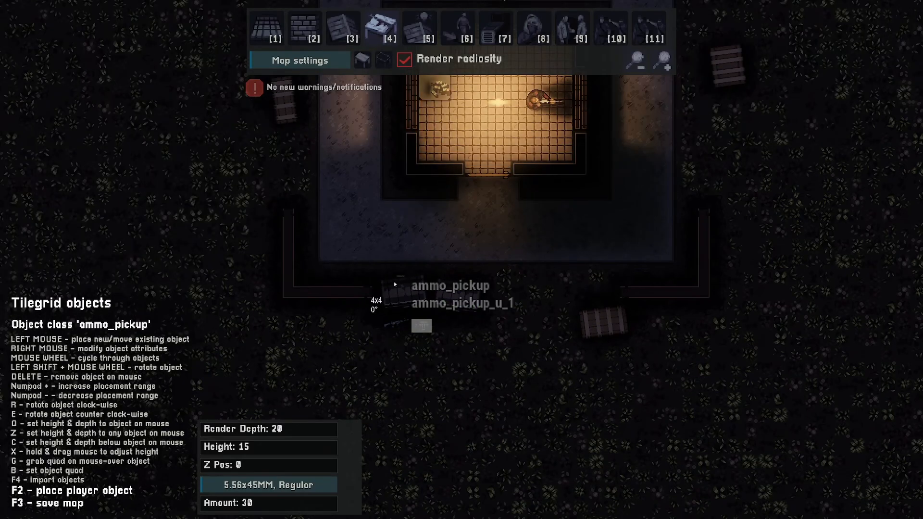
# Create a new cutscene named intro
pyautogui.press('w')
pyautogui.press('d')
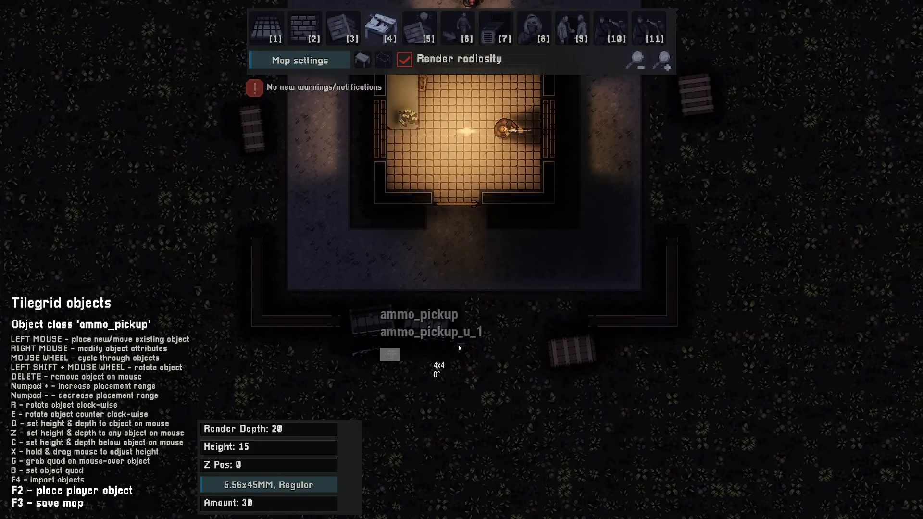
pyautogui.press('s')
pyautogui.press('a')
pyautogui.press('w')
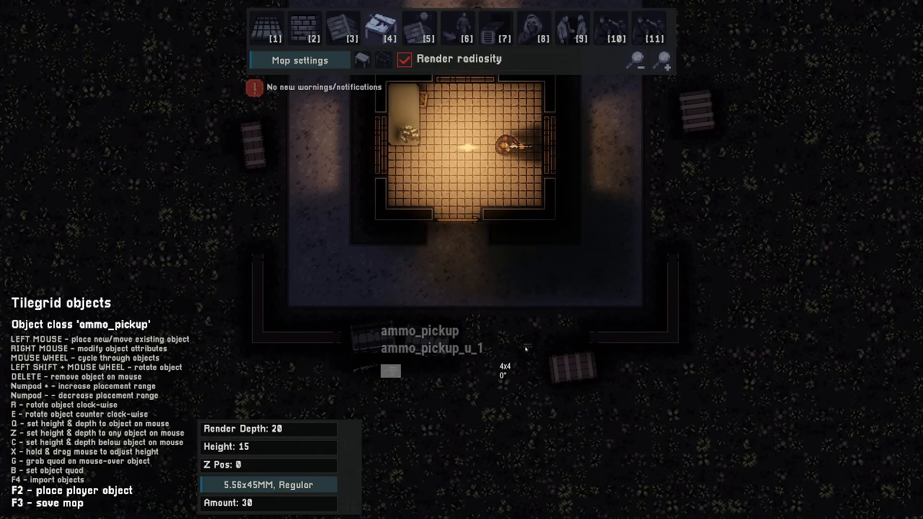
pyautogui.press('2')
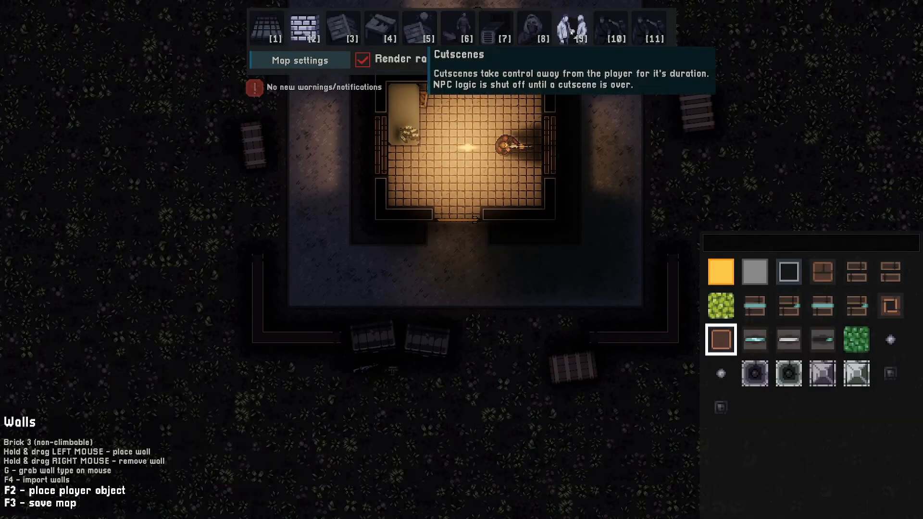
pyautogui.press('1')
pyautogui.click(572, 29)
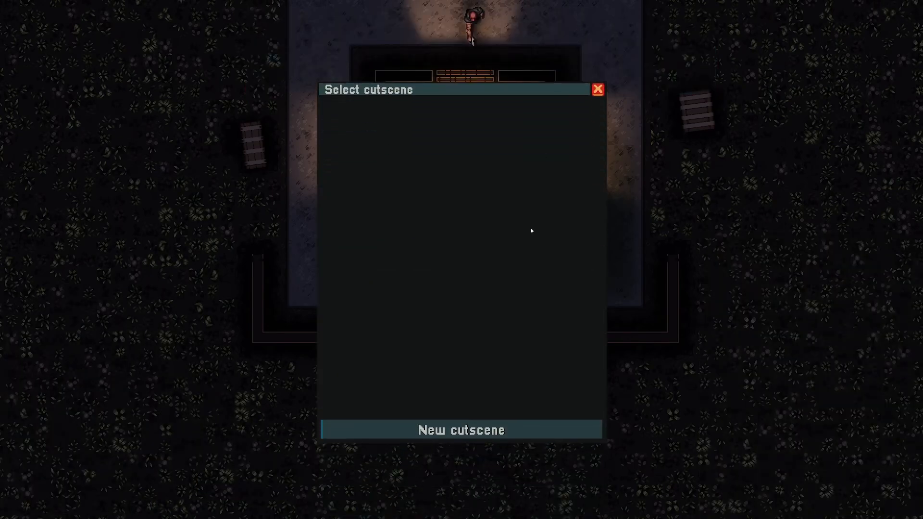
pyautogui.click(461, 429)
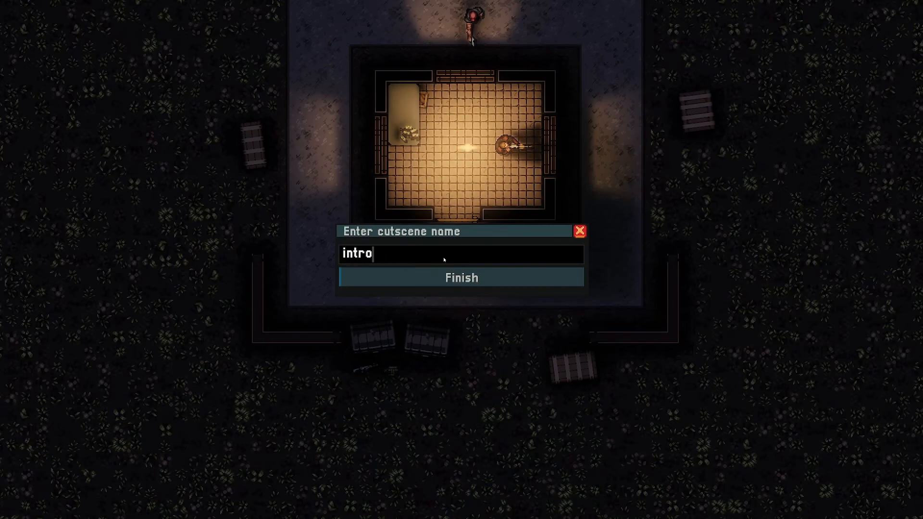
pyautogui.click(447, 278)
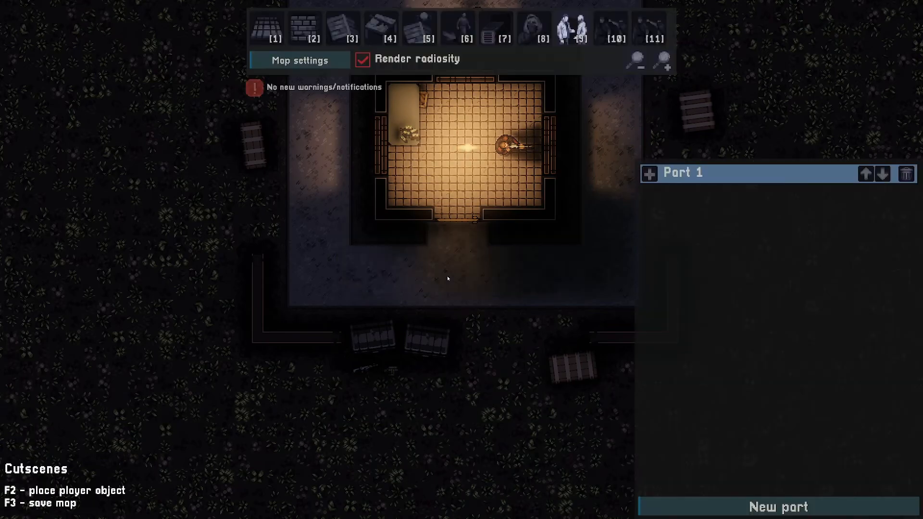
# Add Open loadout menu and Save on finish actions to Part 1 of the intro cutscene
pyautogui.click(649, 174)
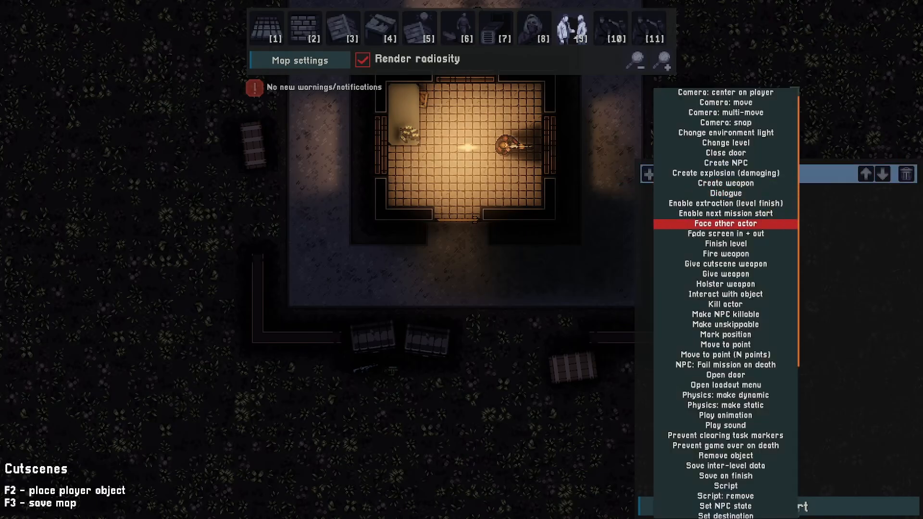
pyautogui.scroll(-3, 712, 250)
pyautogui.click(711, 298)
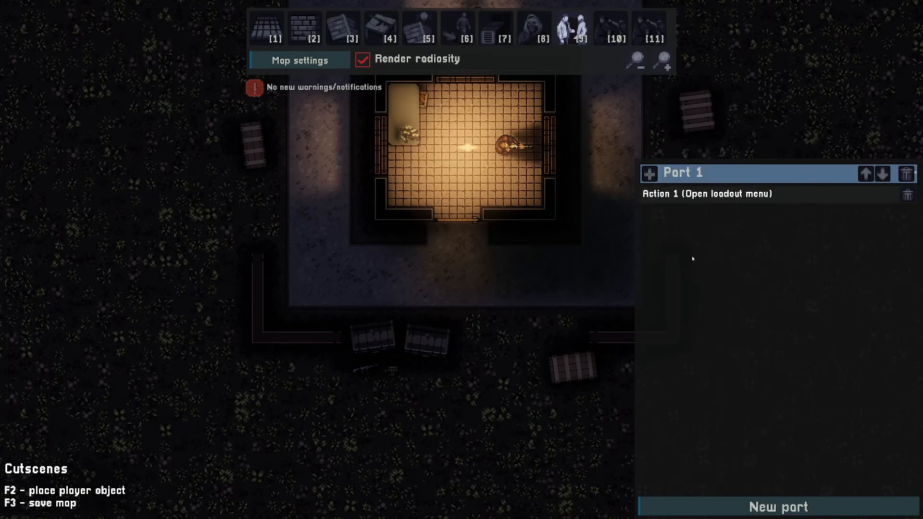
pyautogui.click(649, 173)
pyautogui.scroll(-5, 714, 289)
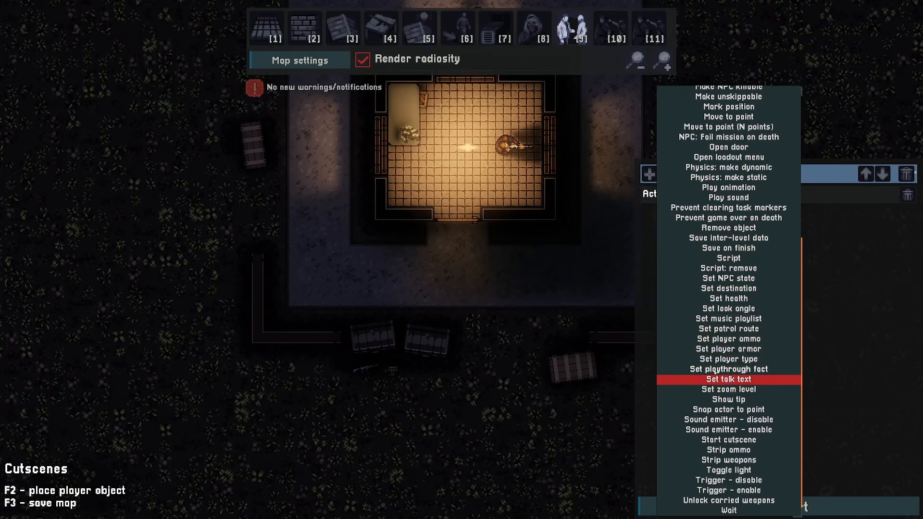
pyautogui.click(716, 247)
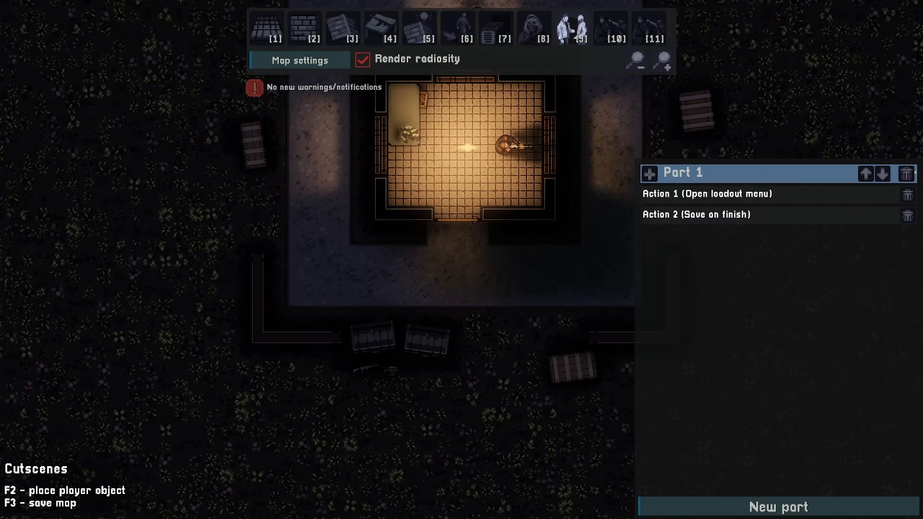
# Draw a cutscene trigger area covering the yard just south of the room's doorway
pyautogui.click(573, 37)
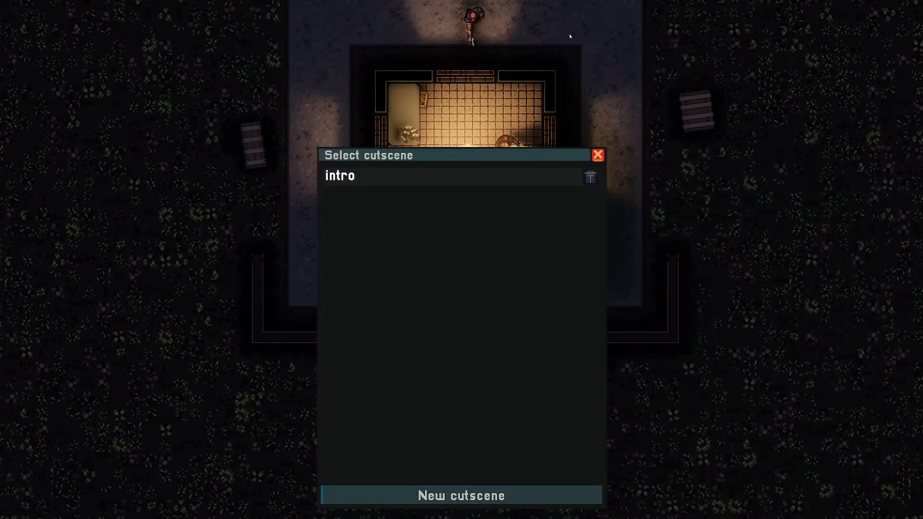
pyautogui.click(363, 112)
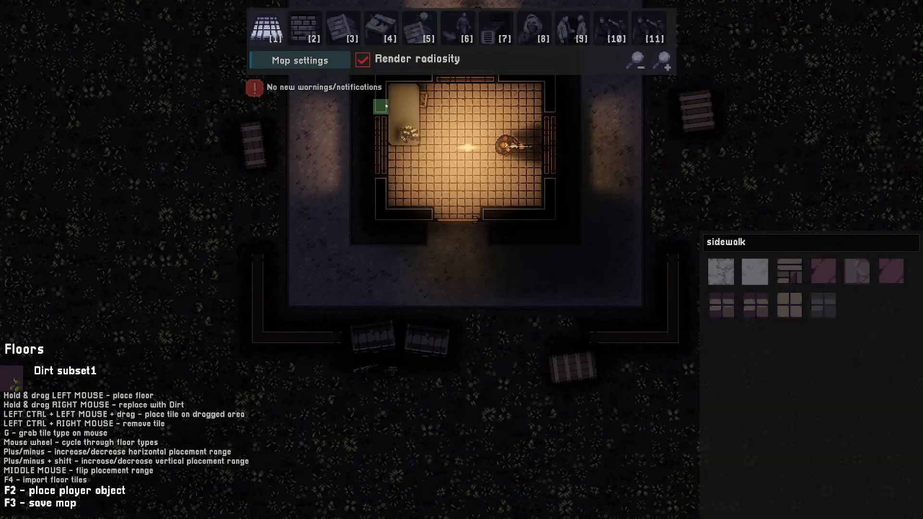
pyautogui.click(378, 31)
pyautogui.scroll(-5, 534, 289)
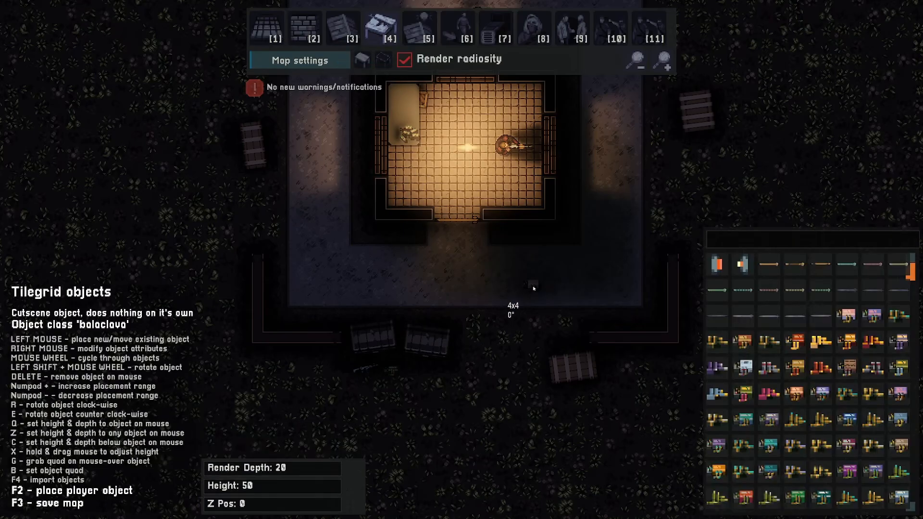
pyautogui.scroll(-1, 480, 270)
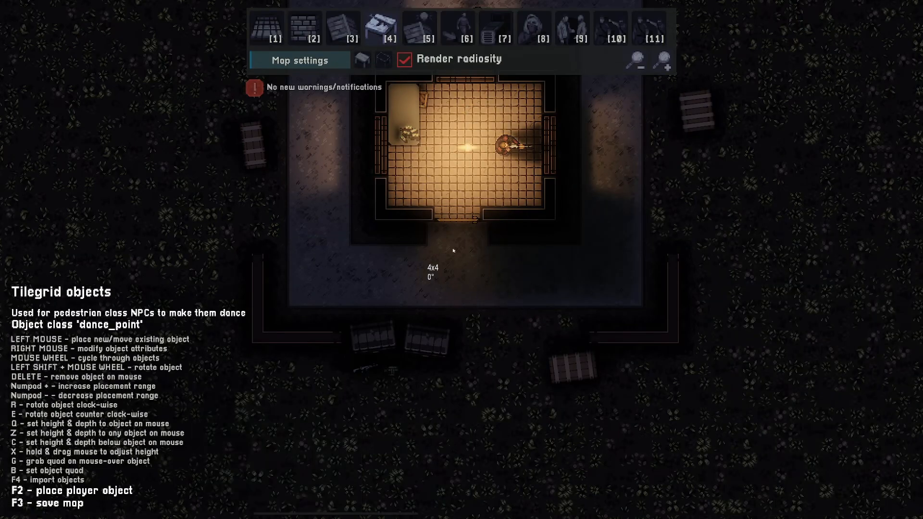
pyautogui.scroll(1, 454, 252)
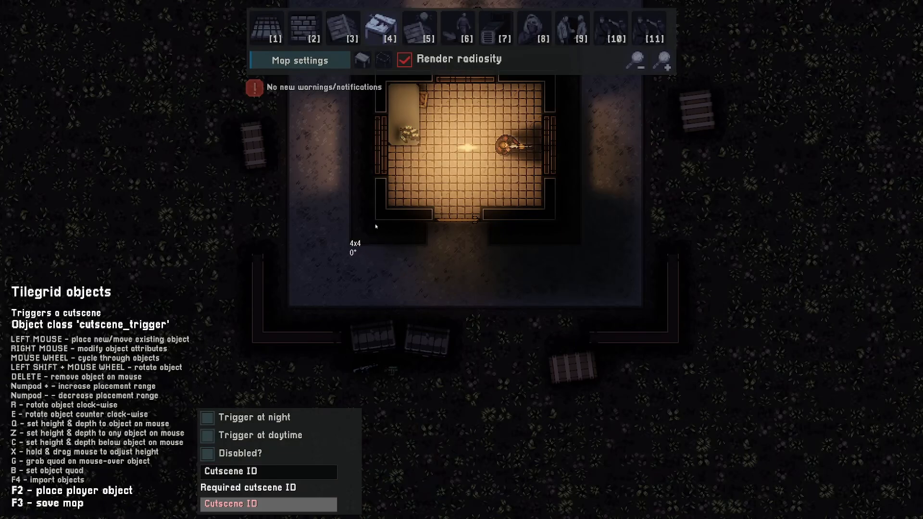
pyautogui.moveTo(376, 226); pyautogui.dragTo(556, 324)
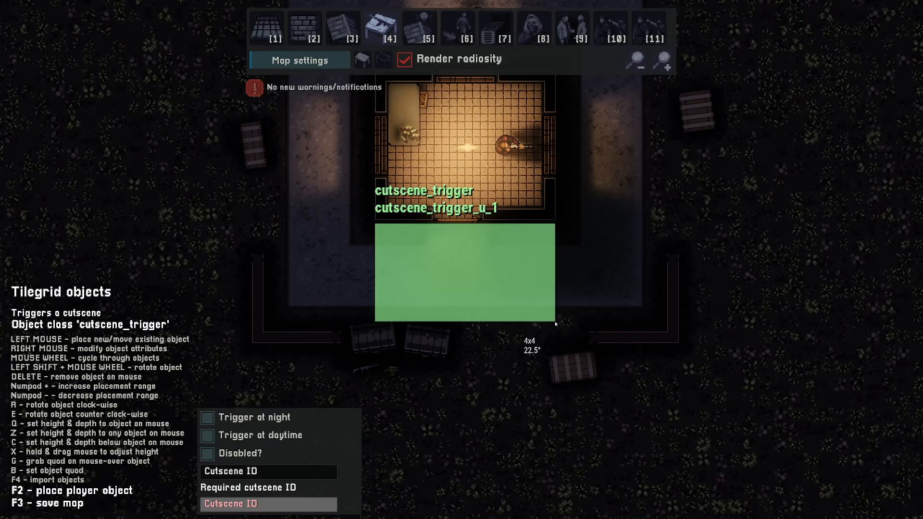
# Set the cutscene trigger's Cutscene ID to intro
pyautogui.rightClick(462, 267)
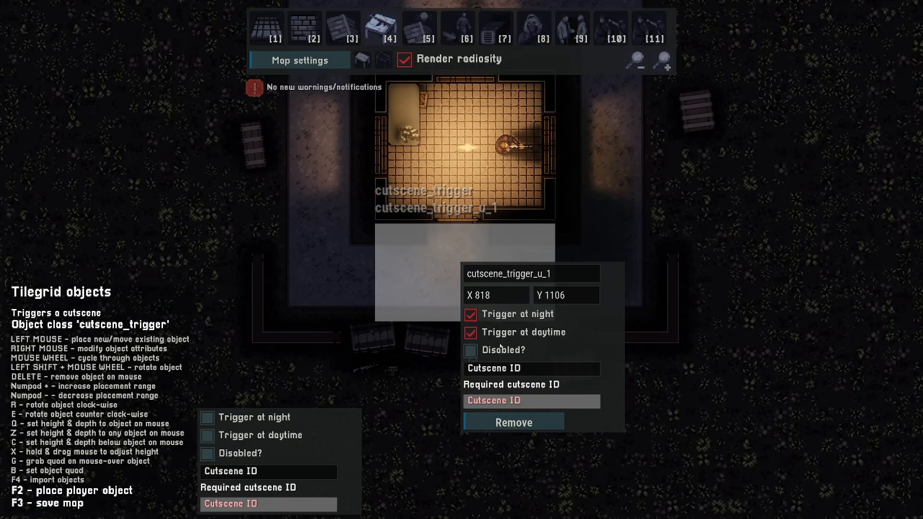
pyautogui.click(517, 368)
pyautogui.write('intro')
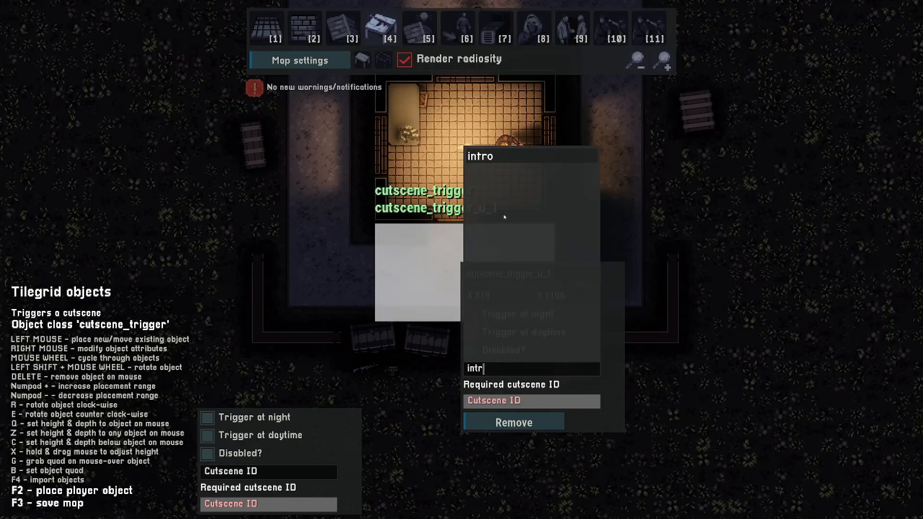
pyautogui.press('Return')
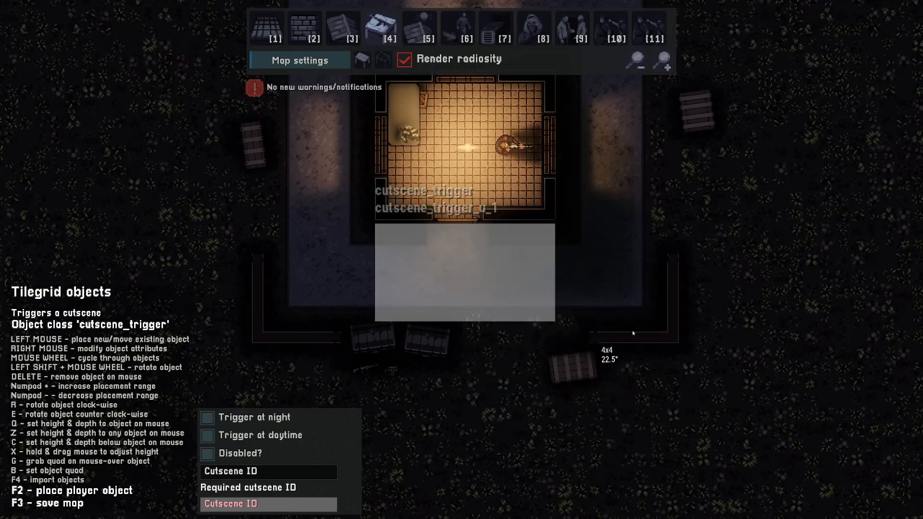
pyautogui.press('2')
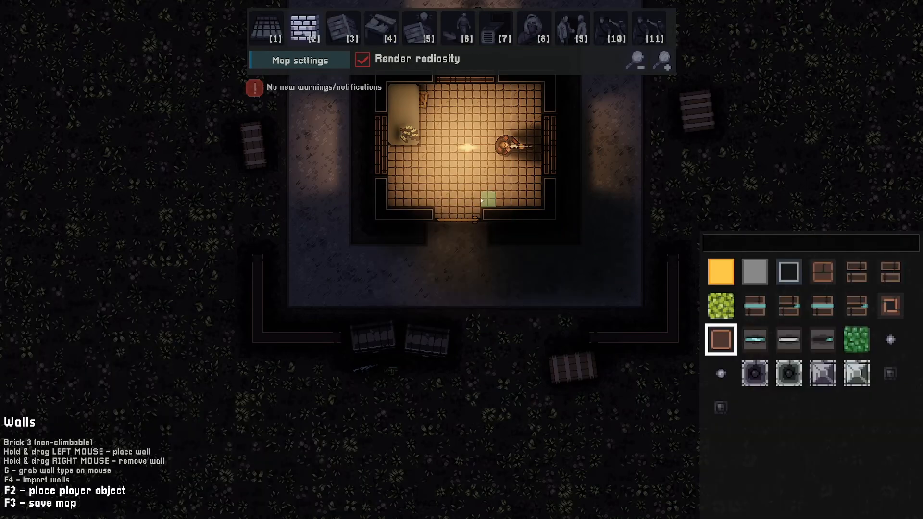
# Save the map as myFirstLevel and launch it for a playtest
pyautogui.press('F3')
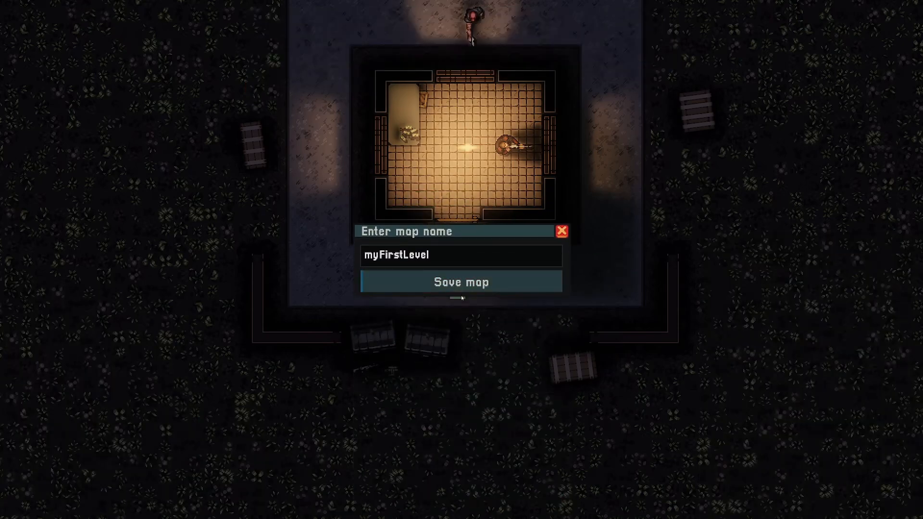
pyautogui.click(458, 286)
pyautogui.press('Return')
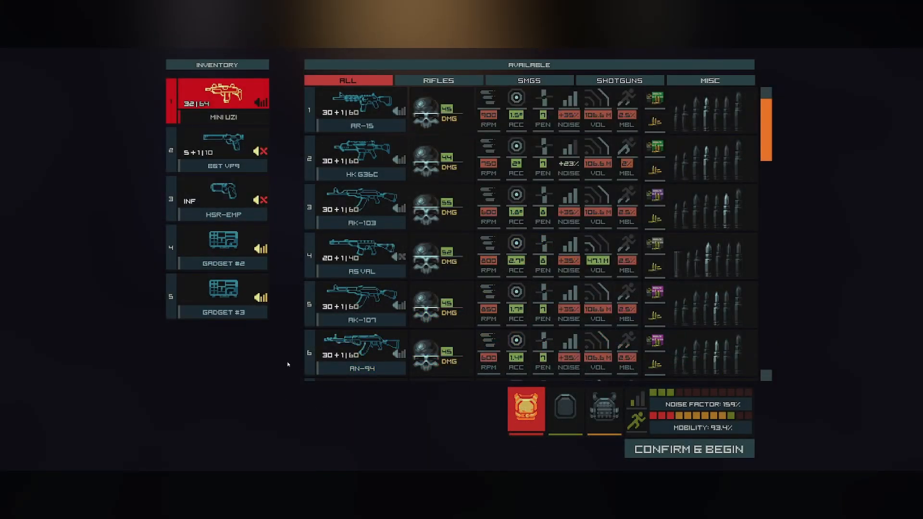
# Pick the MP5SD, Desert Eagle and Throwing Knife in the loadout, then confirm and begin the level
pyautogui.scroll(-8, 395, 287)
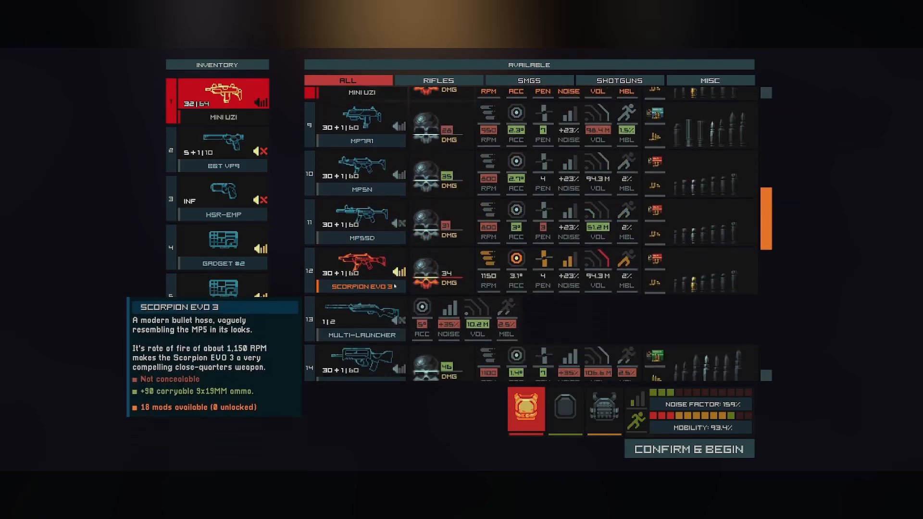
pyautogui.scroll(-3, 395, 286)
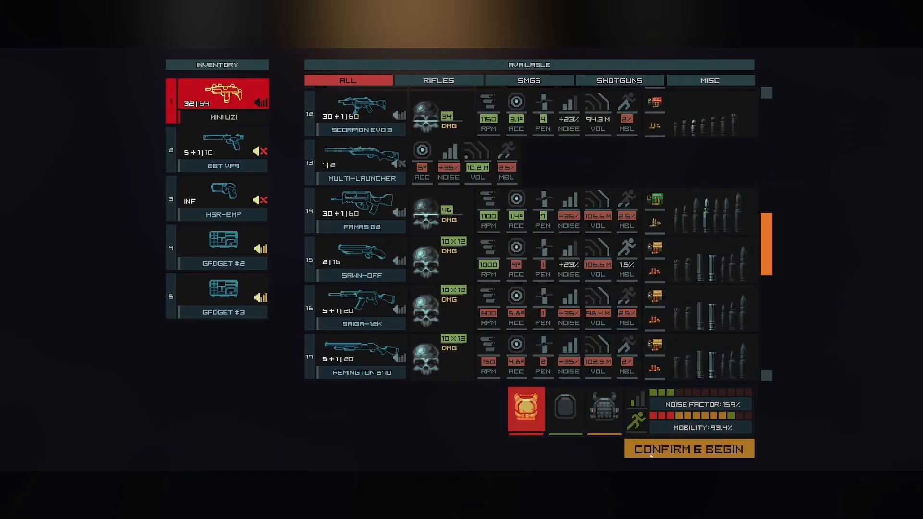
pyautogui.scroll(4, 433, 313)
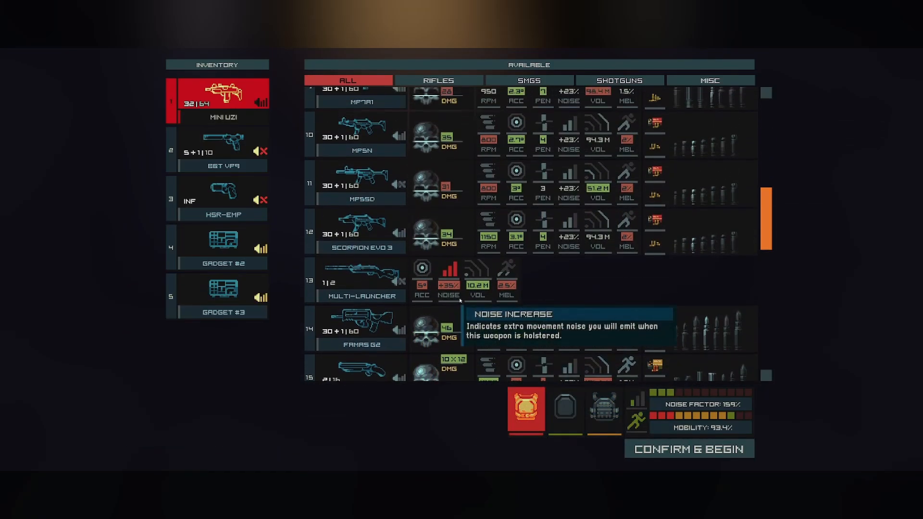
pyautogui.click(353, 235)
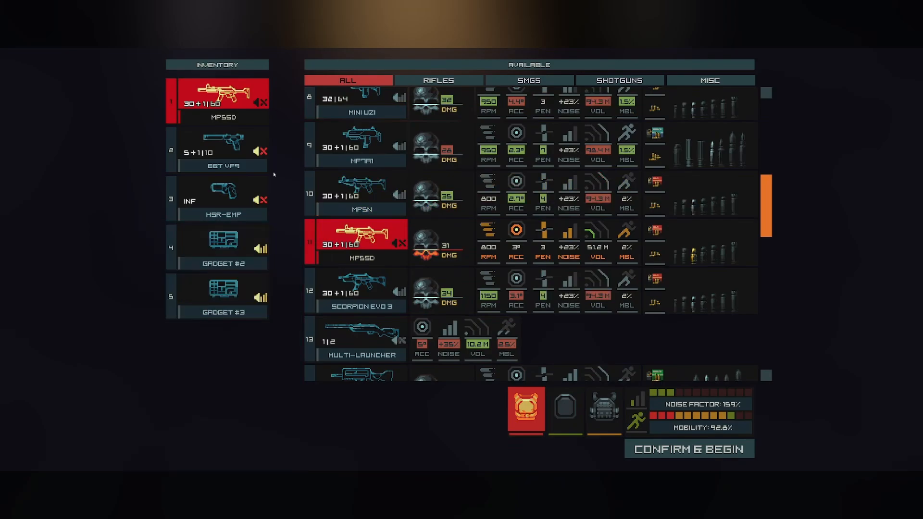
pyautogui.click(390, 231)
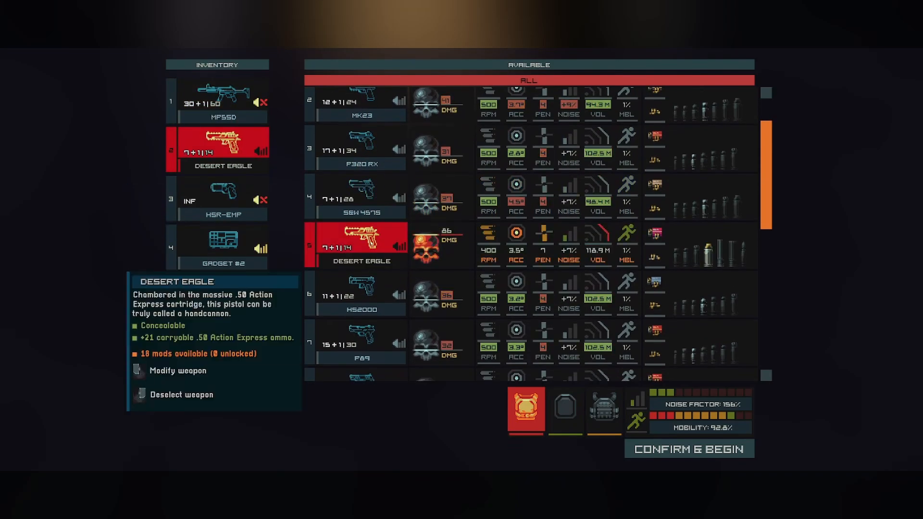
pyautogui.click(362, 159)
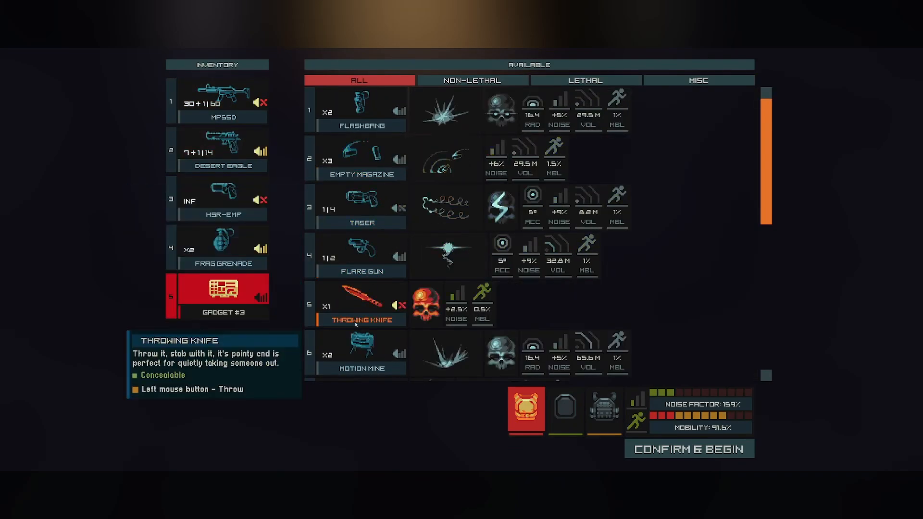
pyautogui.click(675, 450)
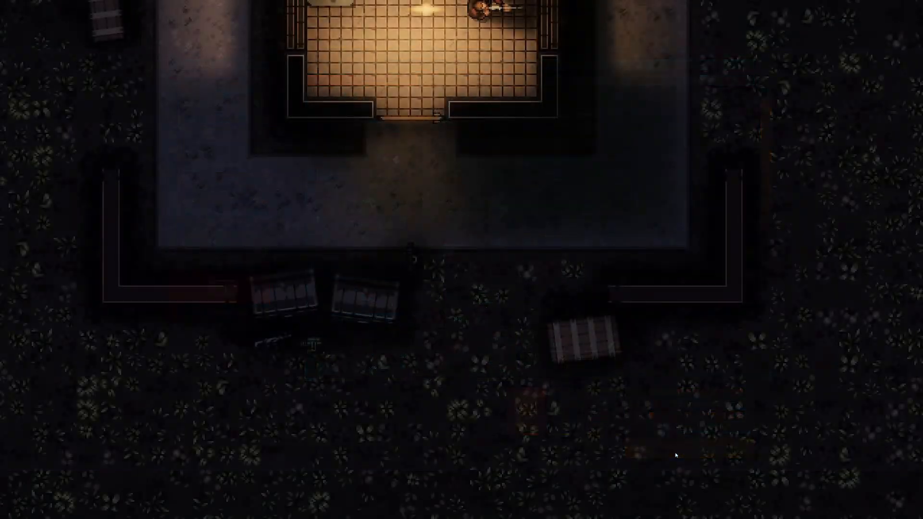
# Playtest the level by moving around the room and shooting the goons inside and outside it
pyautogui.press('w')
pyautogui.press('a')
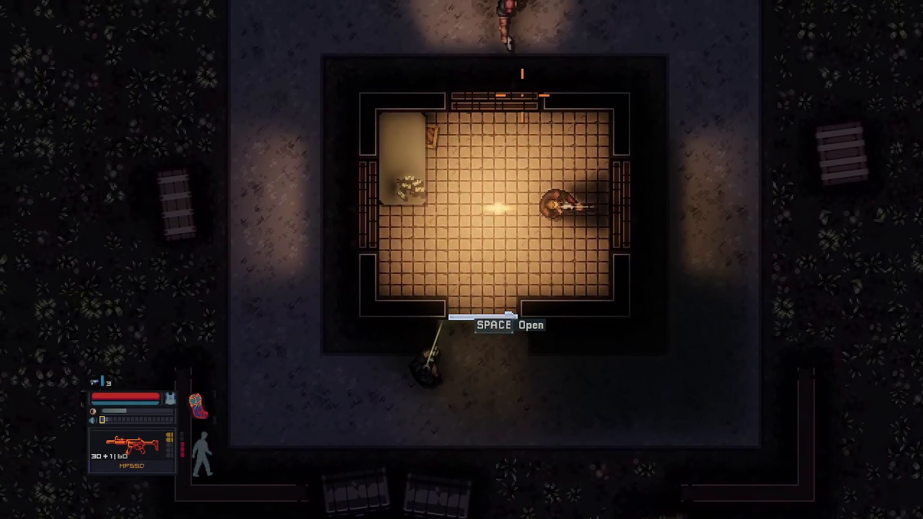
pyautogui.press('w')
pyautogui.press('w')
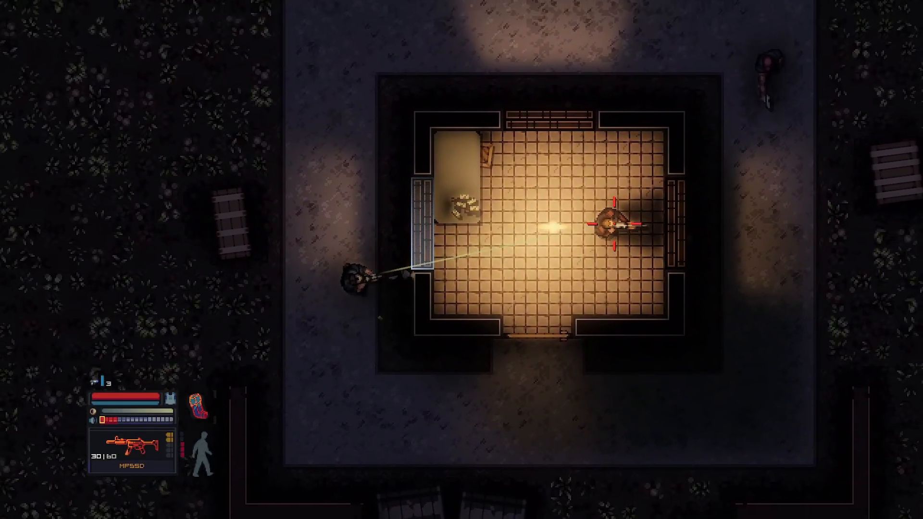
pyautogui.click(642, 260)
pyautogui.press('w')
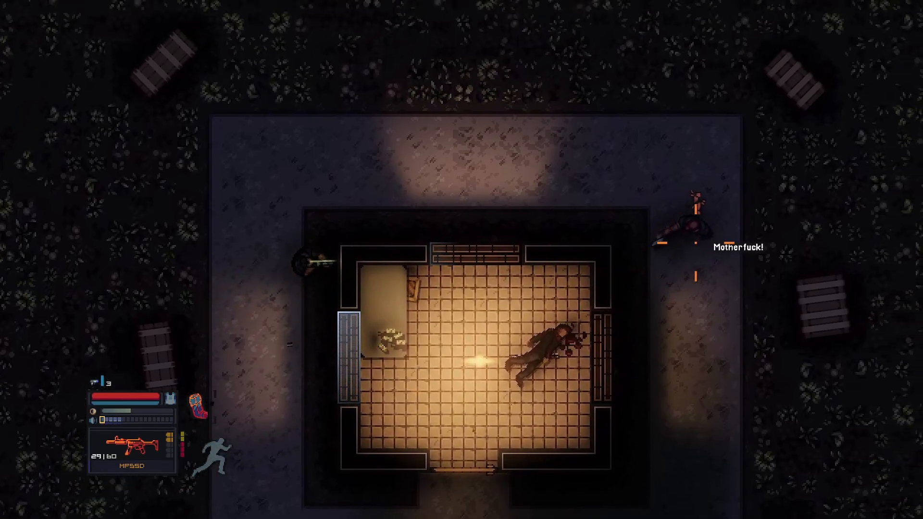
pyautogui.click(700, 262)
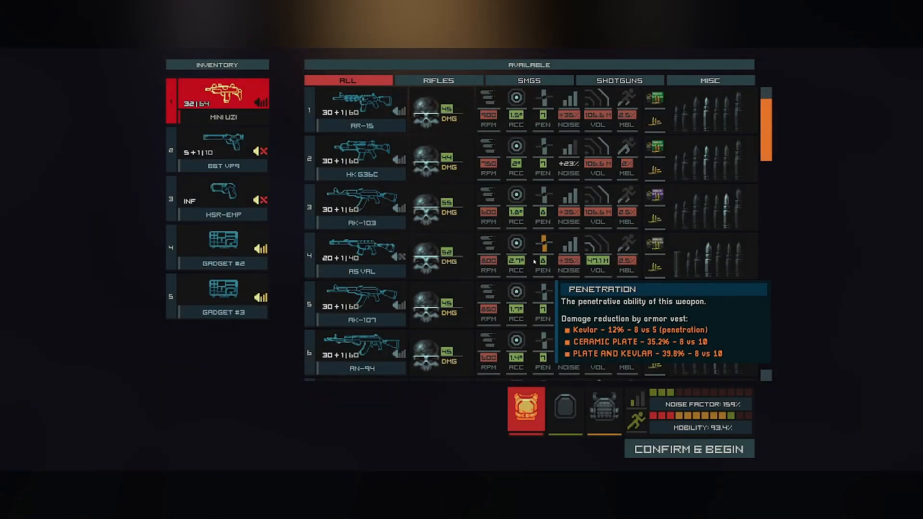
# Restart the level with the default loadout and sneak around to the room's west window
pyautogui.click(688, 450)
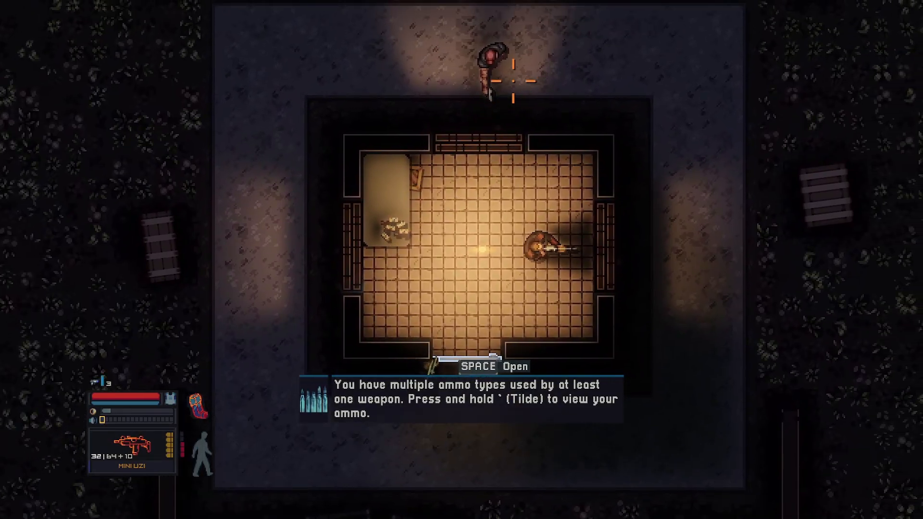
pyautogui.press('a')
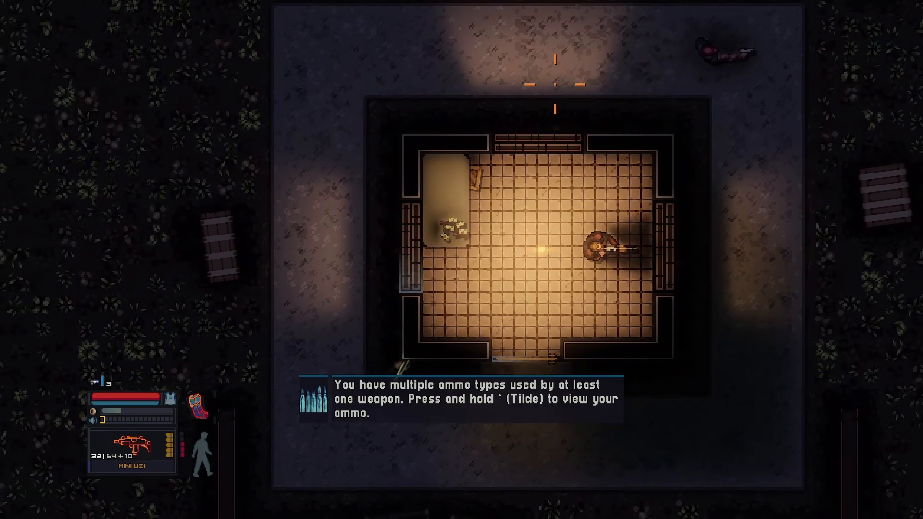
pyautogui.press('w')
pyautogui.press('c')
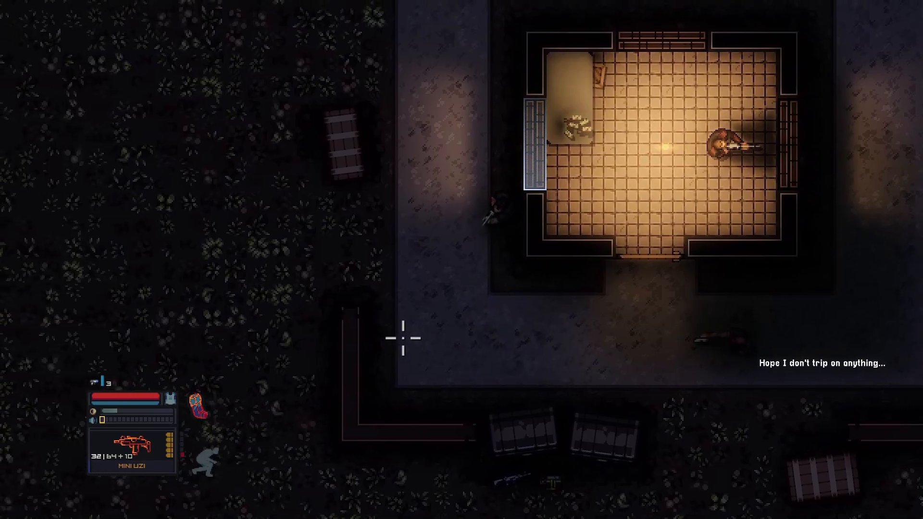
pyautogui.press('a')
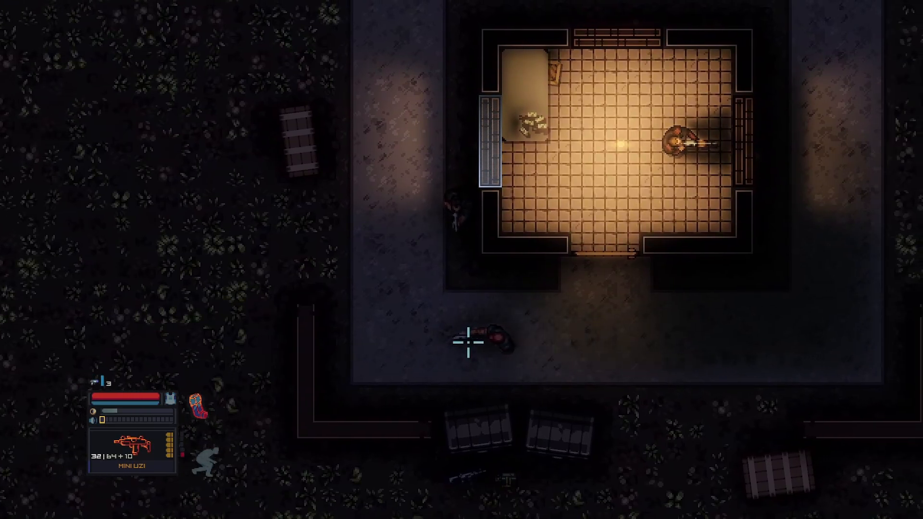
pyautogui.press('d')
pyautogui.press('w')
# Collect the wad of cash inside the room, leave through the south door, and return to the map editor
pyautogui.press('space')
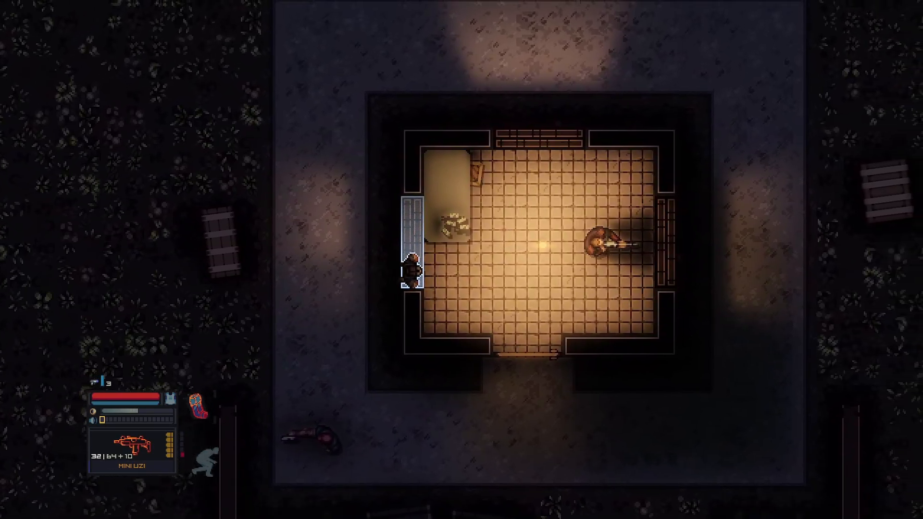
pyautogui.press('e')
pyautogui.press('s')
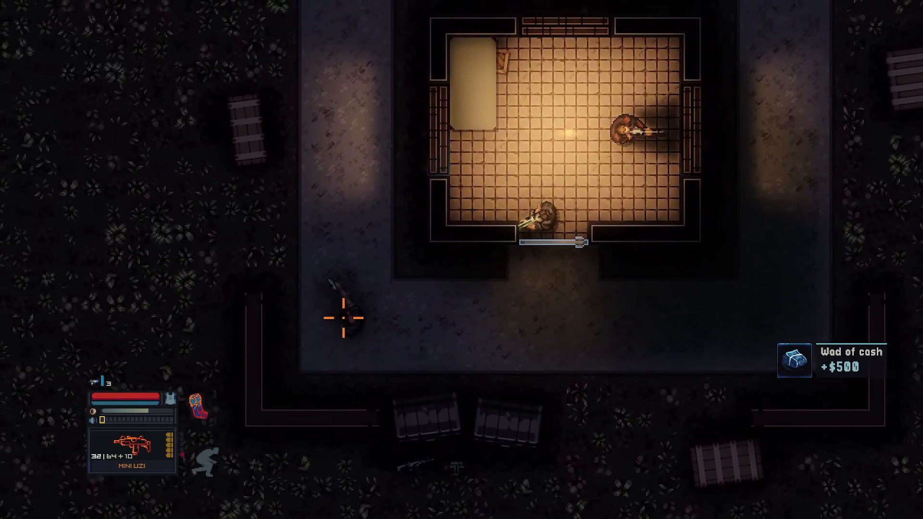
pyautogui.press('space')
pyautogui.press('s')
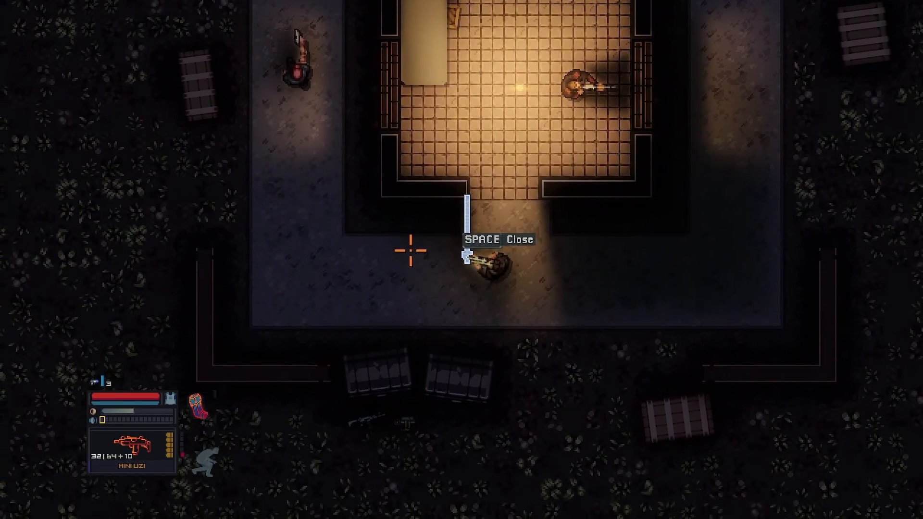
pyautogui.press('a')
pyautogui.press('w')
pyautogui.moveTo(410, 236); pyautogui.dragTo(441, 56, button='right')
pyautogui.press('F2')
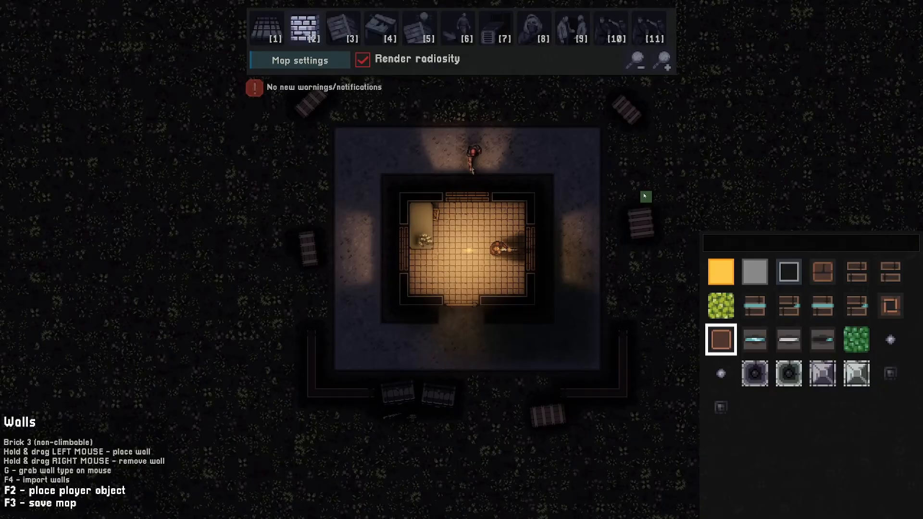